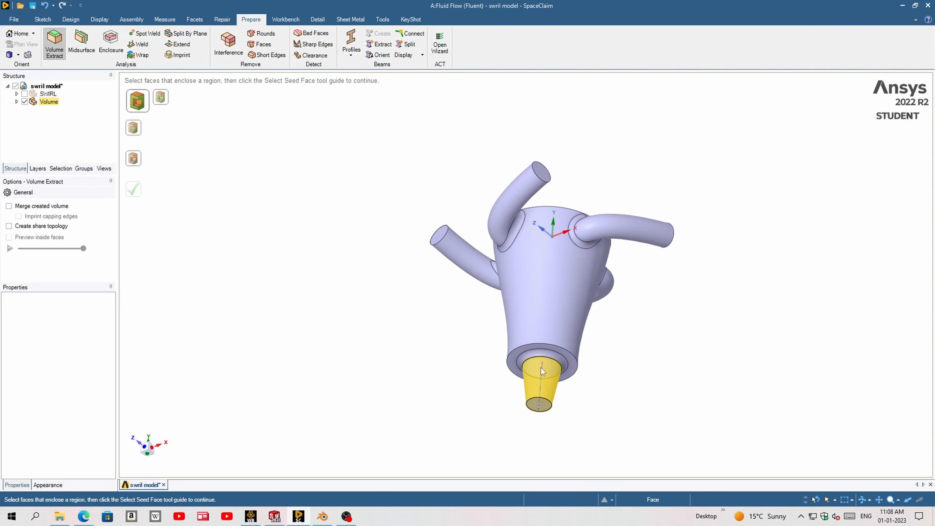
- Suppress the original SWIRL component for physics, leaving the extracted Volume as the active geometry
scroll(540, 367, "up", 5)
middle_click_drag(593, 318, 580, 320)
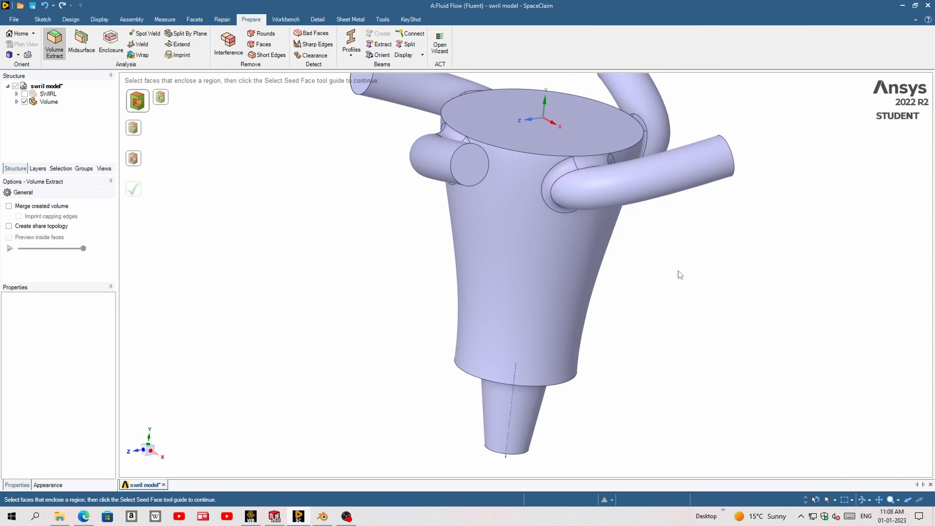
middle_click_drag(590, 275, 498, 243)
scroll(573, 278, "up", 5)
scroll(572, 278, "down", 9)
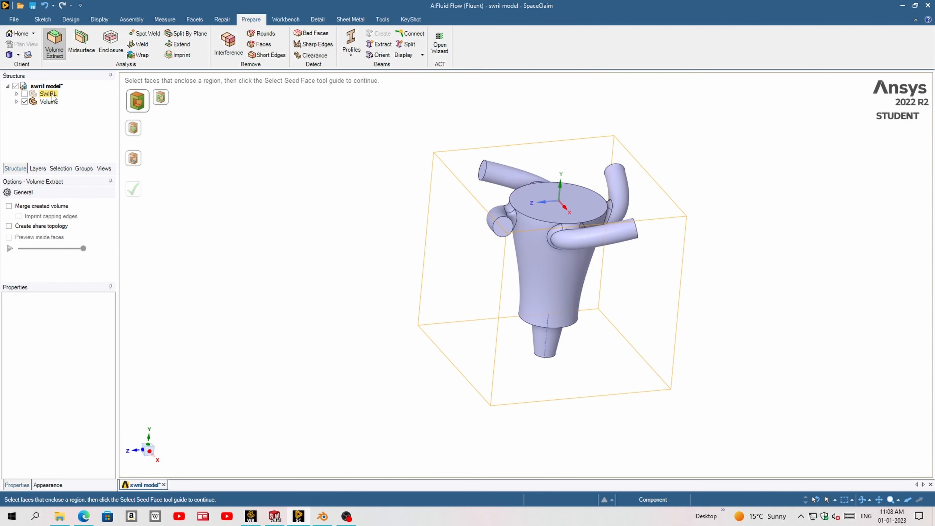
right_click(56, 101)
left_click(73, 99)
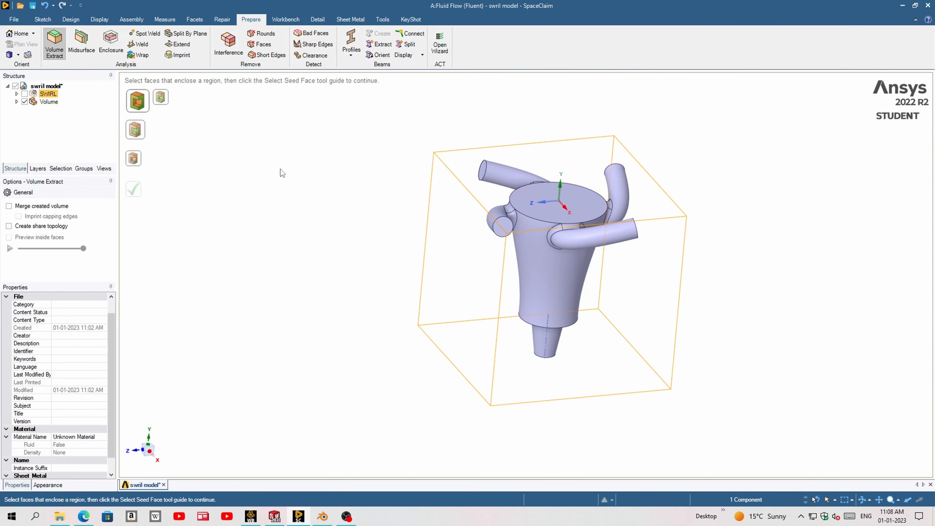
- Close the SpaceClaim geometry editor and open the Mesh cell of the Fluid Flow (Fluent) system in Workbench
left_click(926, 7)
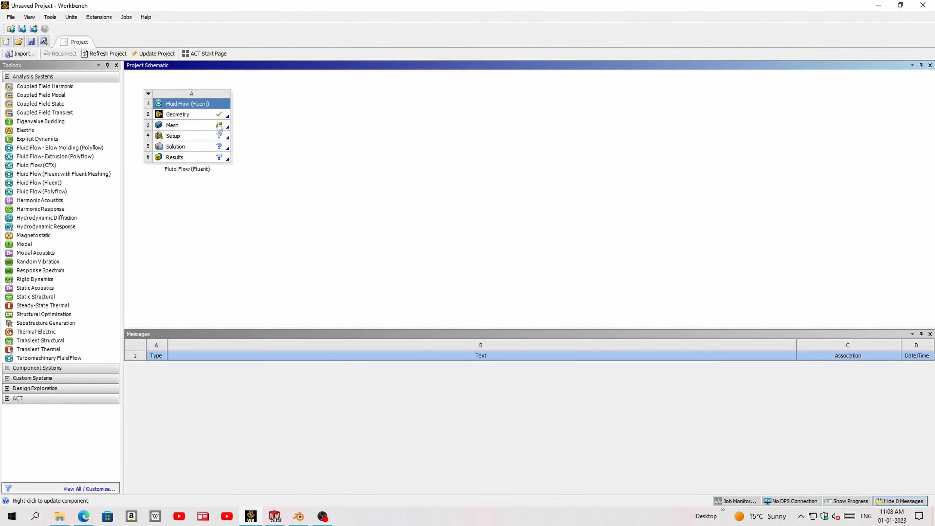
double_click(216, 126)
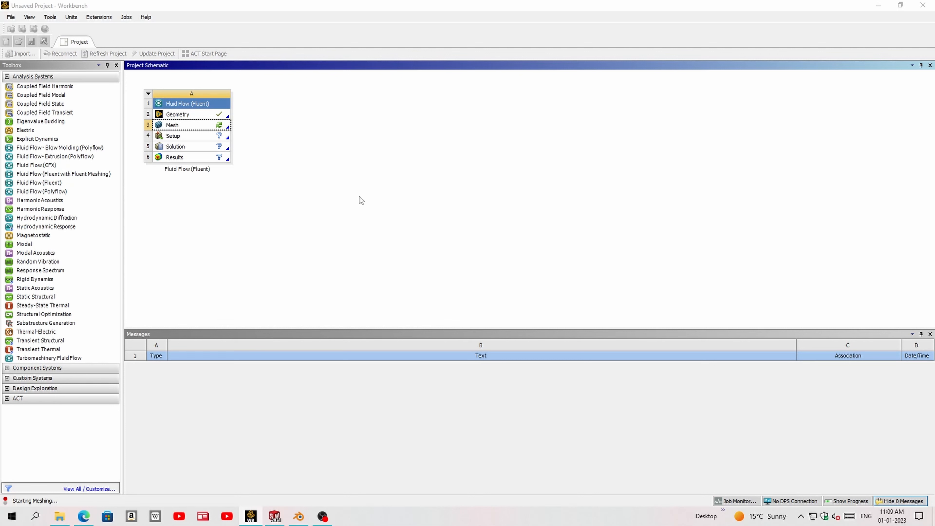
- Switch to Blender and examine the ocean and floating sphere animation in material preview and through the camera
left_click(298, 516)
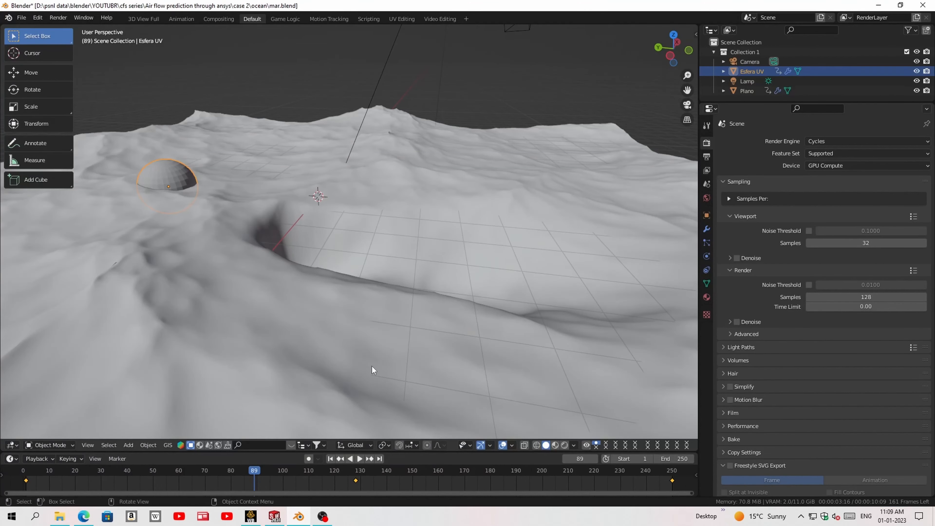
middle_click_drag(395, 317, 423, 246)
scroll(424, 248, "down", 2)
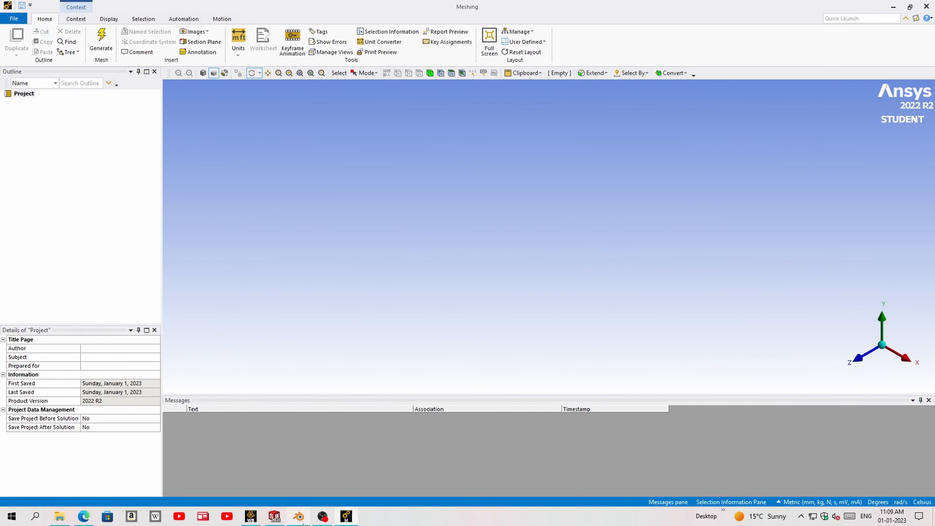
mouse_move(303, 523)
left_click(298, 516)
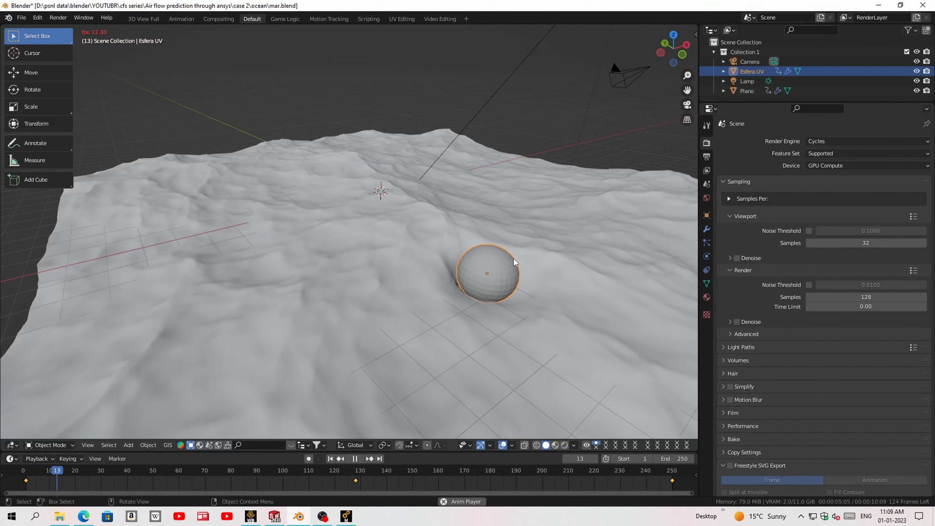
middle_click_drag(501, 272, 543, 273)
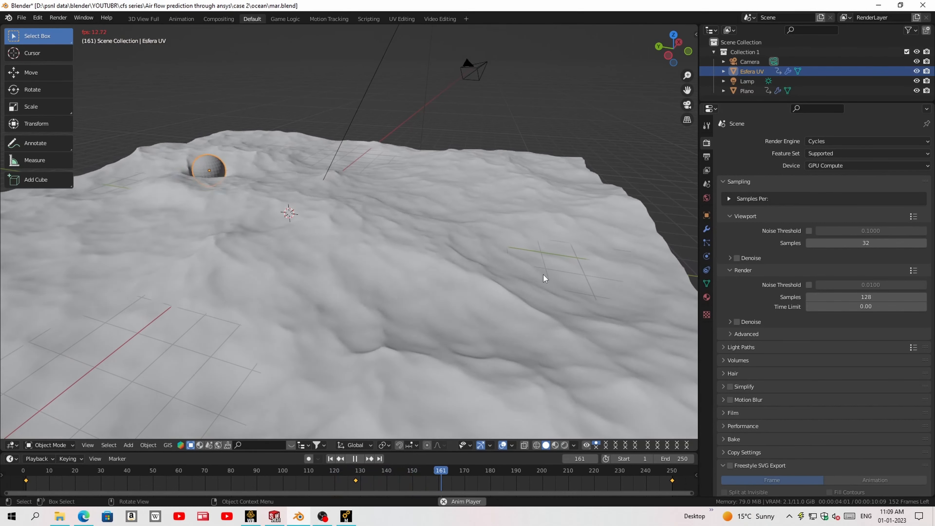
middle_click_drag(543, 275, 518, 277)
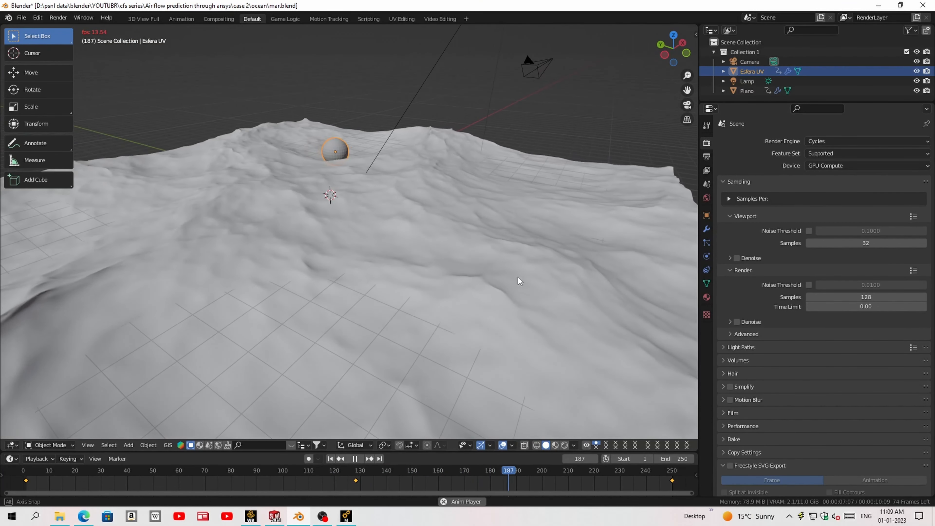
left_click(555, 446)
middle_click_drag(459, 285, 476, 283)
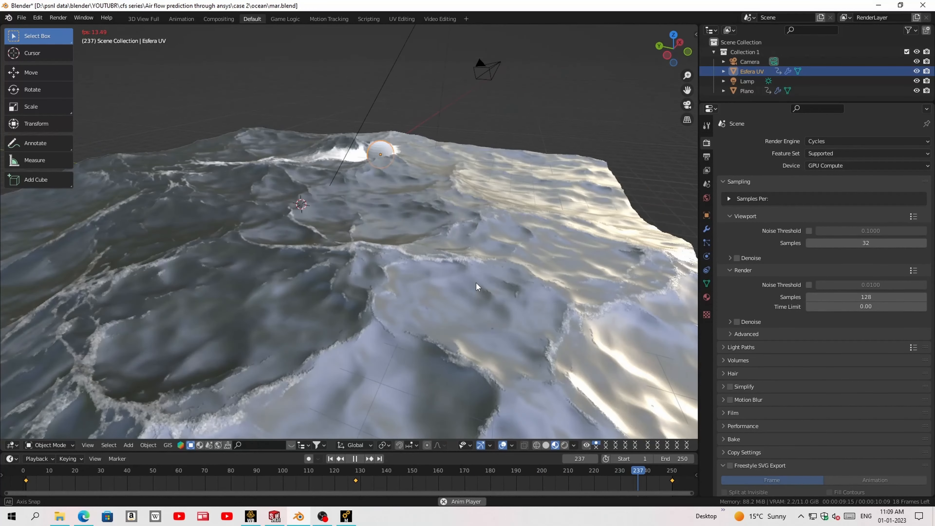
key("KP_0")
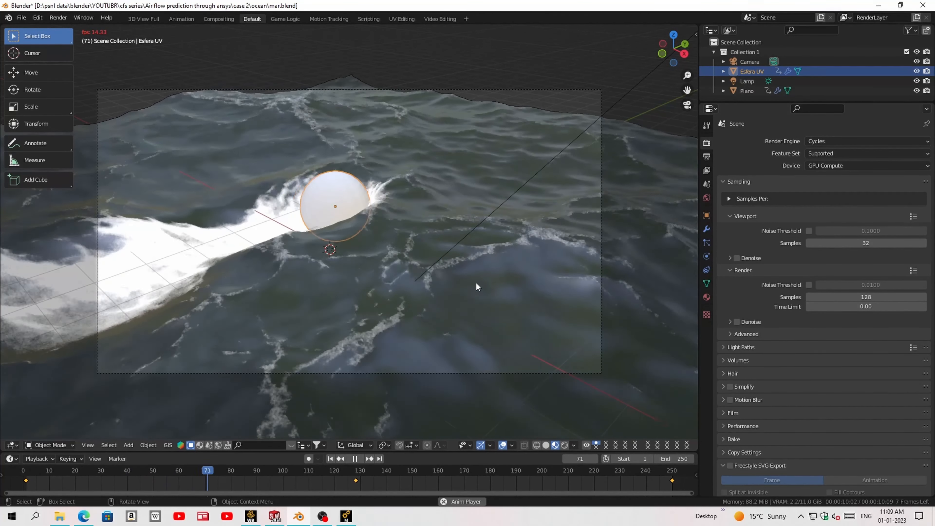
key("space")
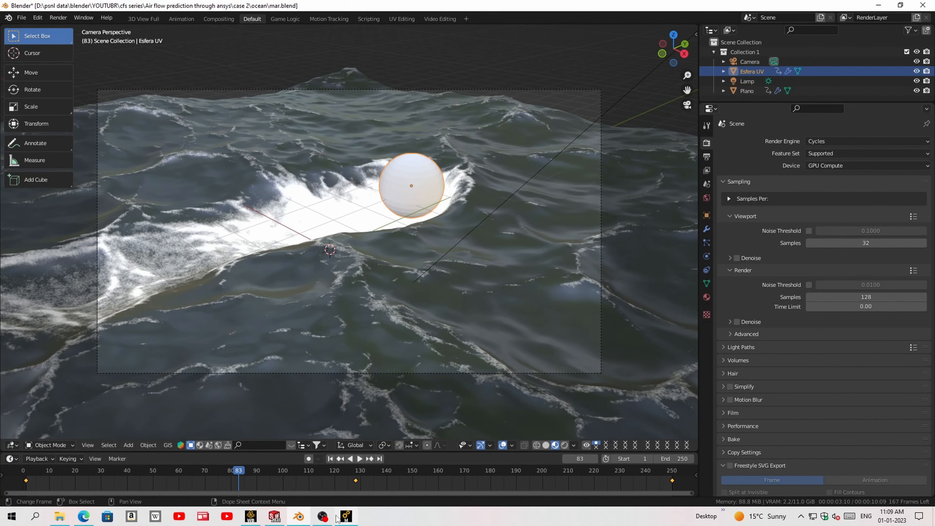
- Switch to Ansys Meshing and generate the mesh of the swirl volume with the default settings
left_click(344, 515)
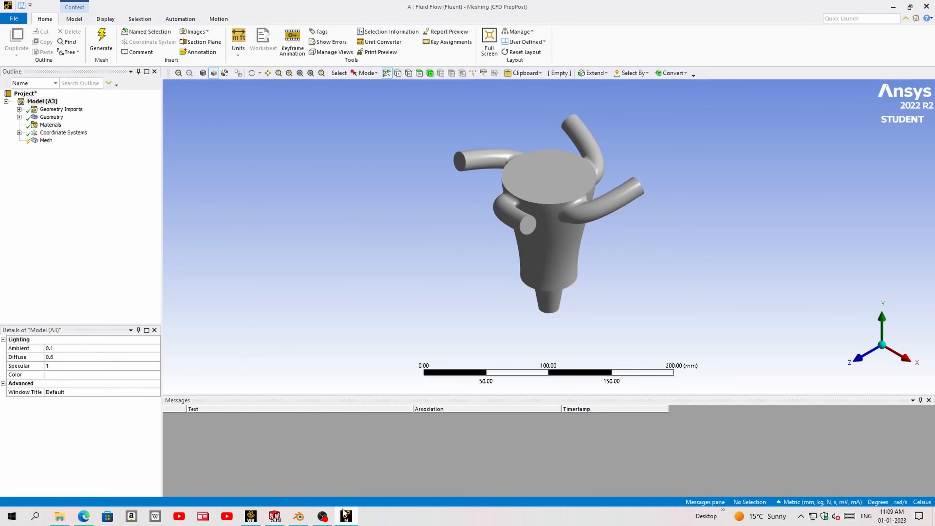
mouse_move(629, 208)
middle_mouse_down()
mouse_move(651, 166)
mouse_move(628, 224)
middle_mouse_up()
scroll(554, 212, "up", 3)
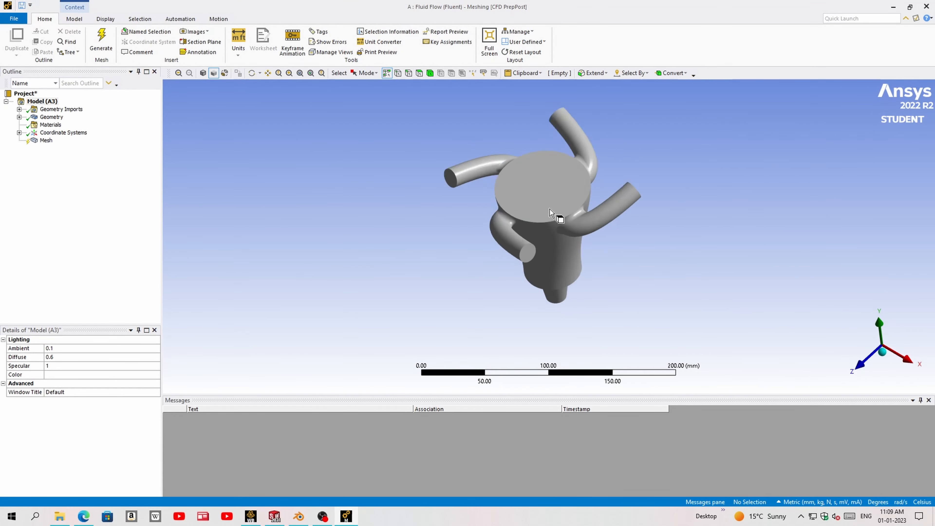
mouse_move(550, 210)
middle_mouse_down()
mouse_move(563, 180)
mouse_move(550, 199)
middle_mouse_up()
scroll(496, 234, "down", 5)
middle_click_drag(567, 269, 512, 244, "ctrl")
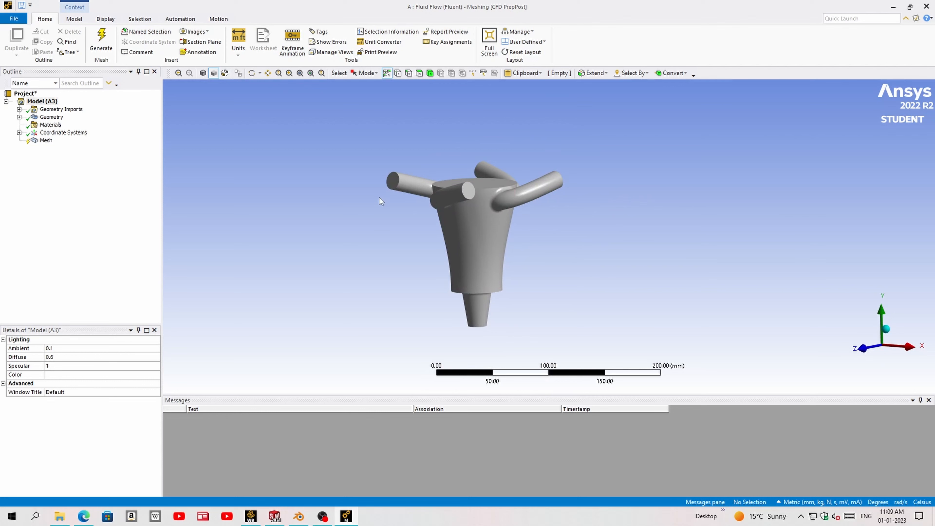
right_click(43, 140)
left_click(76, 171)
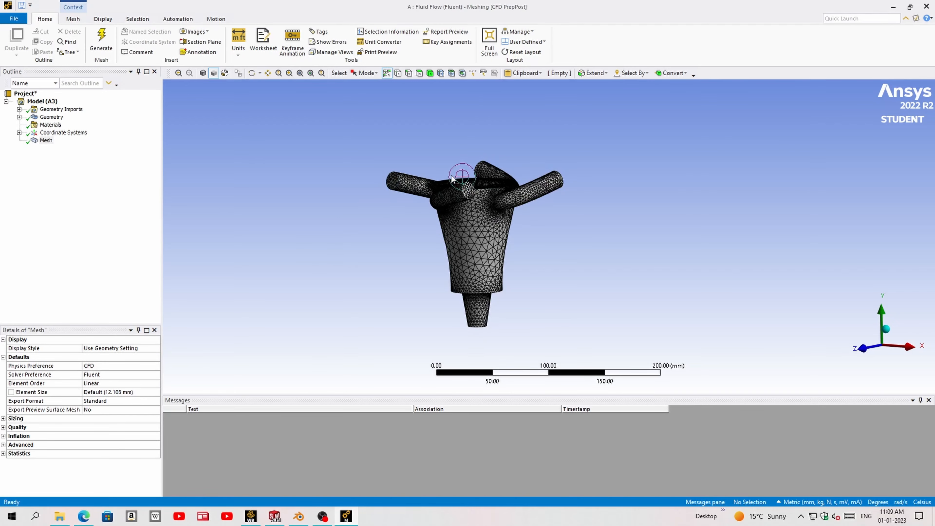
- Examine the generated mesh on the inlet pipes, their junctions with the conical body and the outlet nozzle
middle_click_drag(481, 169, 472, 211)
scroll(482, 269, "up", 8)
middle_click_drag(469, 281, 474, 257)
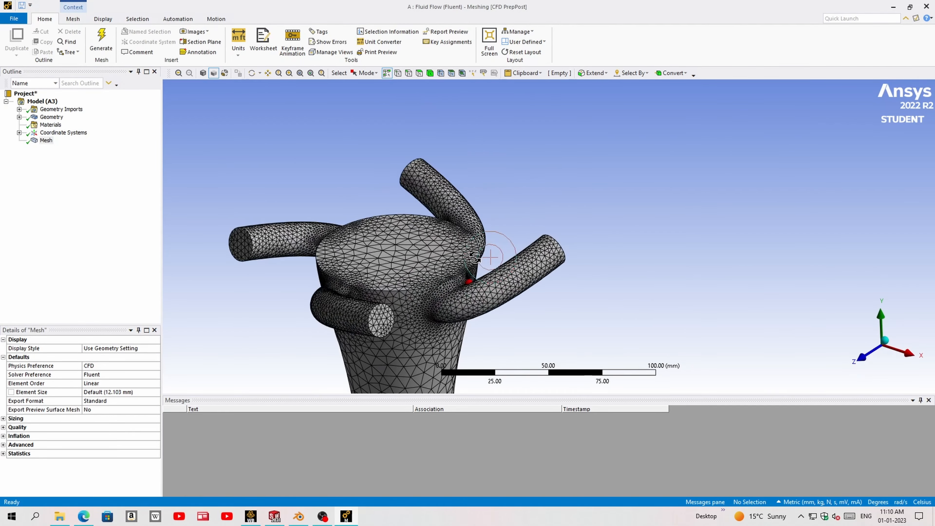
scroll(430, 288, "up", 5)
middle_click_drag(420, 290, 571, 183, "ctrl")
middle_click_drag(540, 242, 561, 210)
middle_click_drag(476, 307, 598, 184, "ctrl")
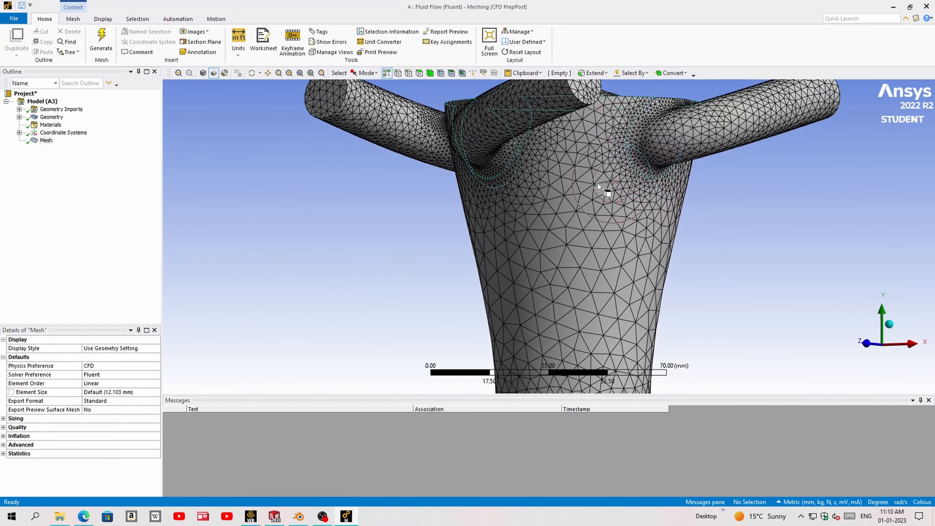
scroll(549, 317, "down", 5)
middle_click_drag(553, 299, 548, 221)
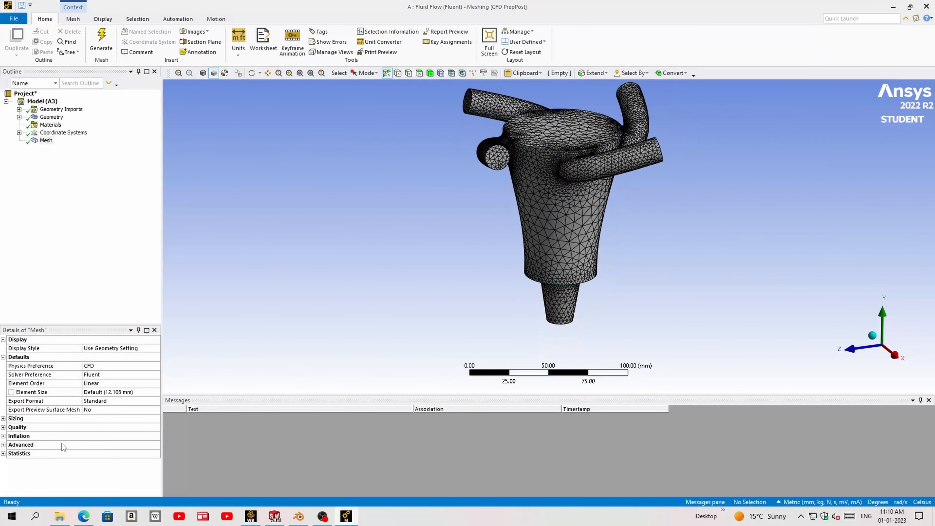
- Expand the mesh statistics to check the node and element counts, and inspect the mesh around the top face
left_click(3, 453)
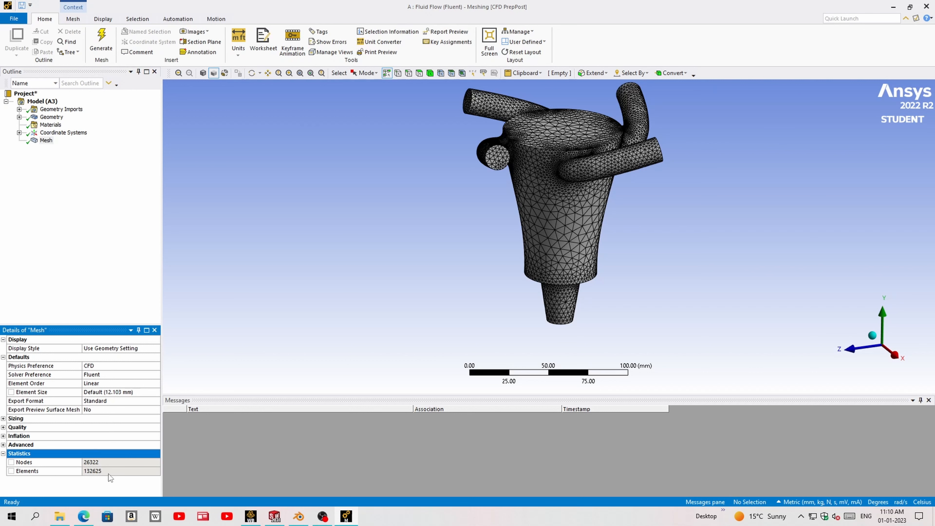
scroll(457, 238, "down", 5)
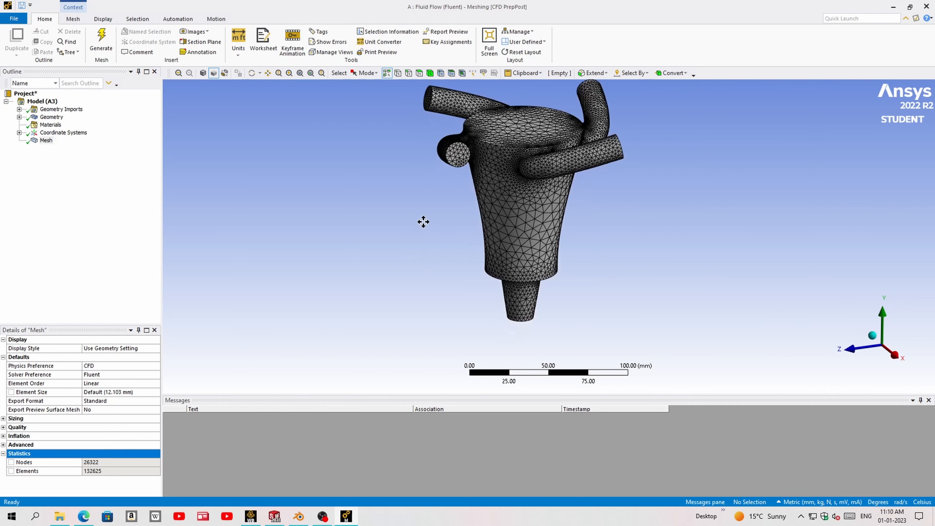
middle_click_drag(495, 185, 491, 237)
scroll(551, 136, "up", 5)
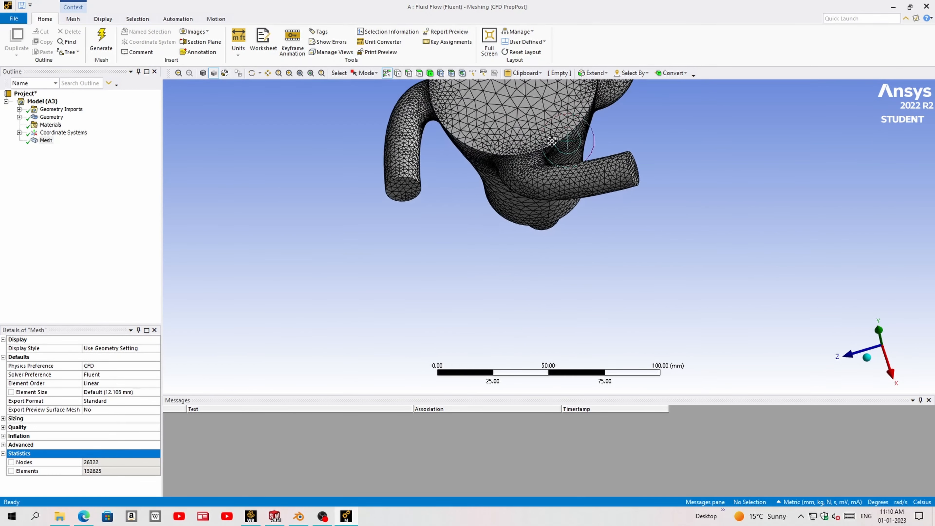
middle_click_drag(553, 142, 523, 169, "ctrl")
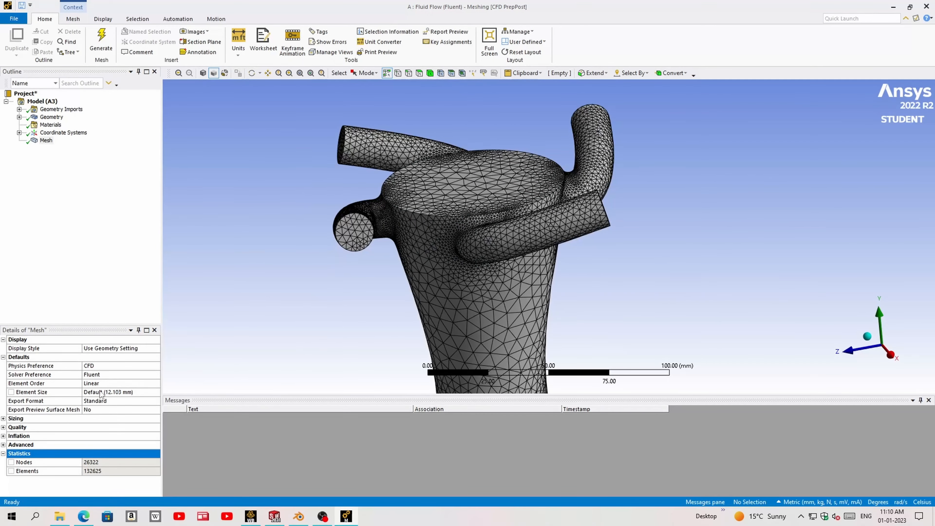
- Show the geometry without the mesh and create a named selection "in" on the first inlet pipe's circular end face
left_click(46, 117)
middle_click_drag(469, 249, 596, 255)
left_click(485, 254)
left_click(383, 264)
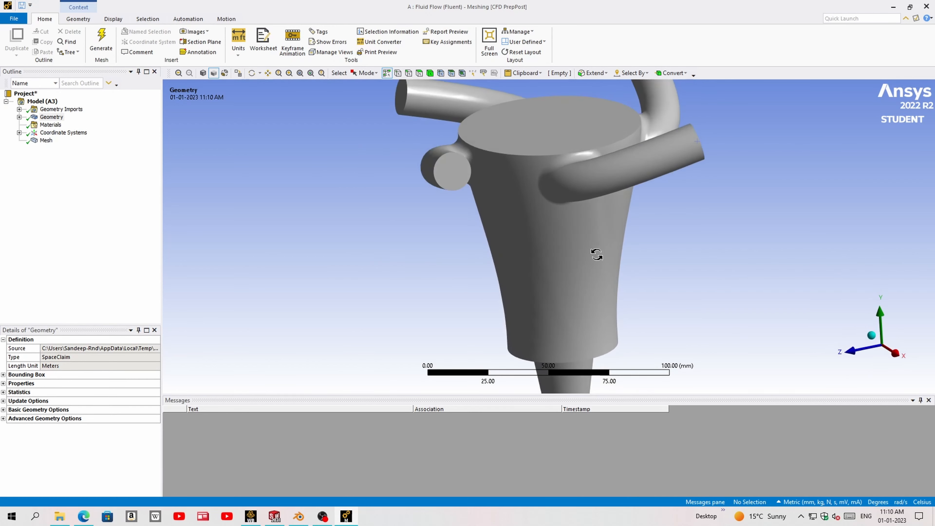
left_click(455, 177)
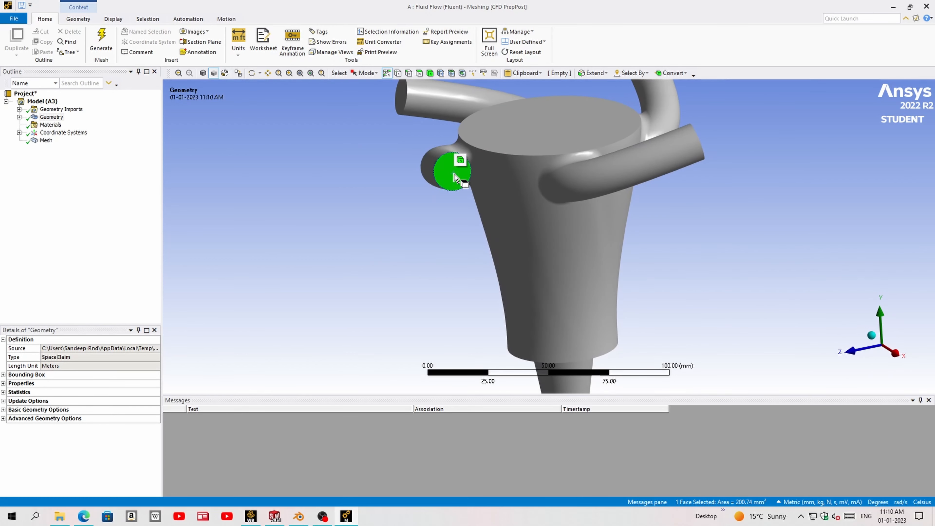
key("n")
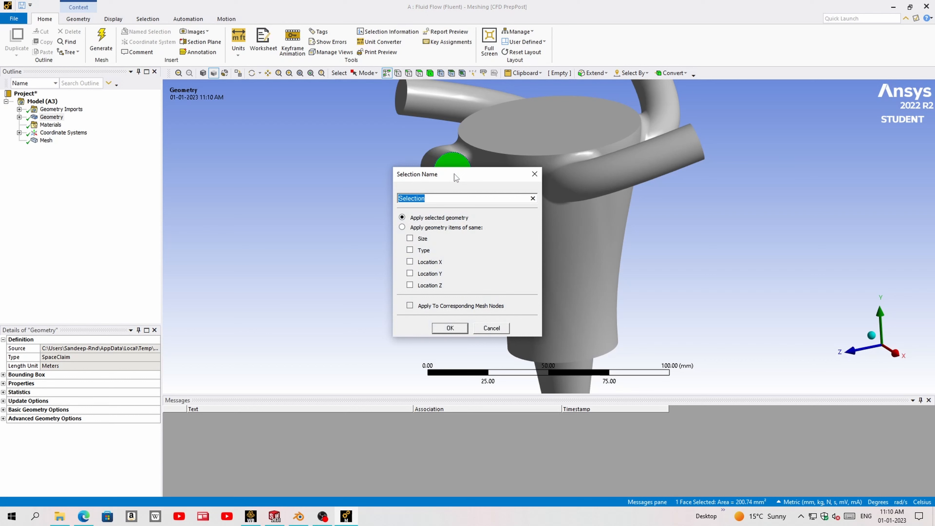
type("inlet1")
key("Return")
- Create an "in" named selection on the second inlet pipe's circular end face
middle_click_drag(398, 177, 474, 153)
left_click(438, 149)
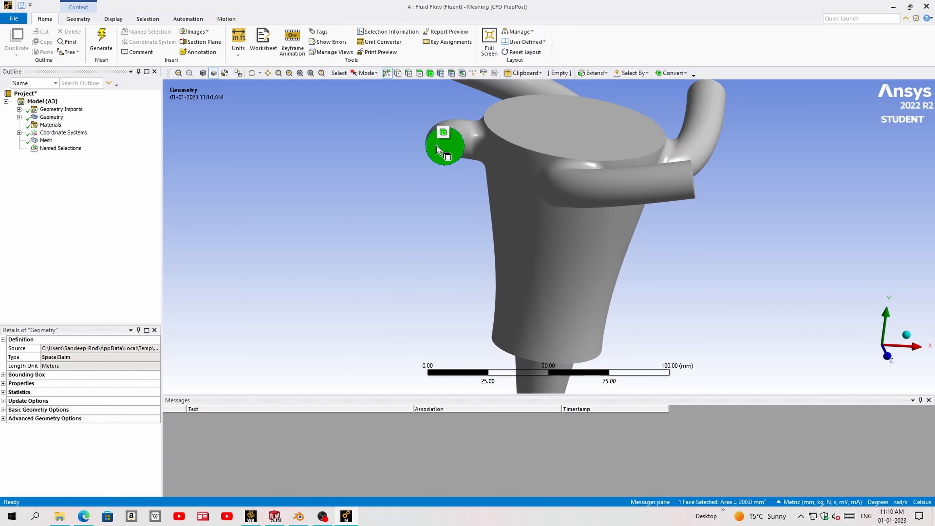
type("nin")
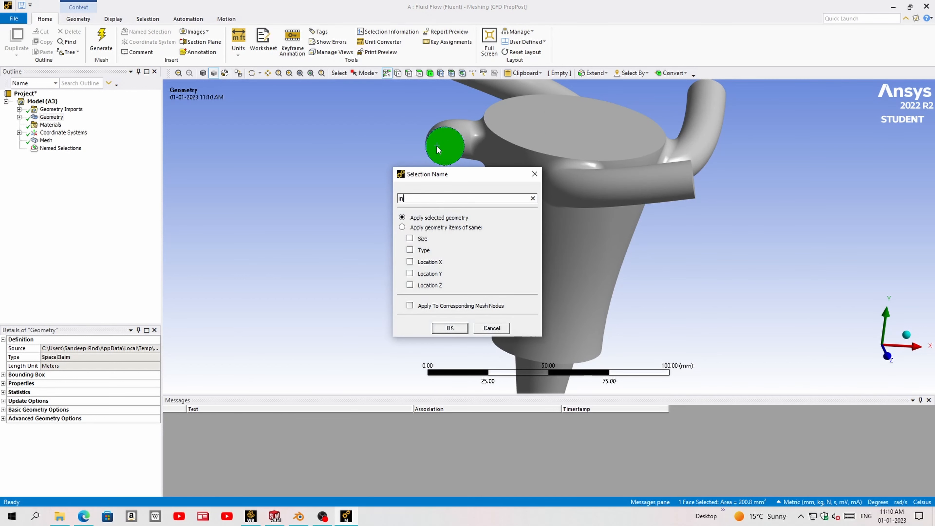
key("Return")
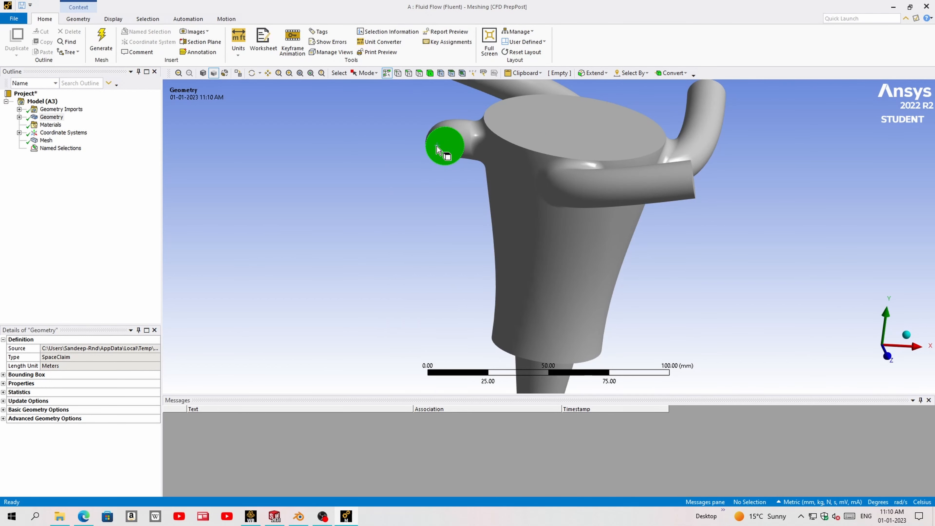
- Create an inlet named selection on the third pipe's circular end face
middle_click_drag(522, 168, 342, 150)
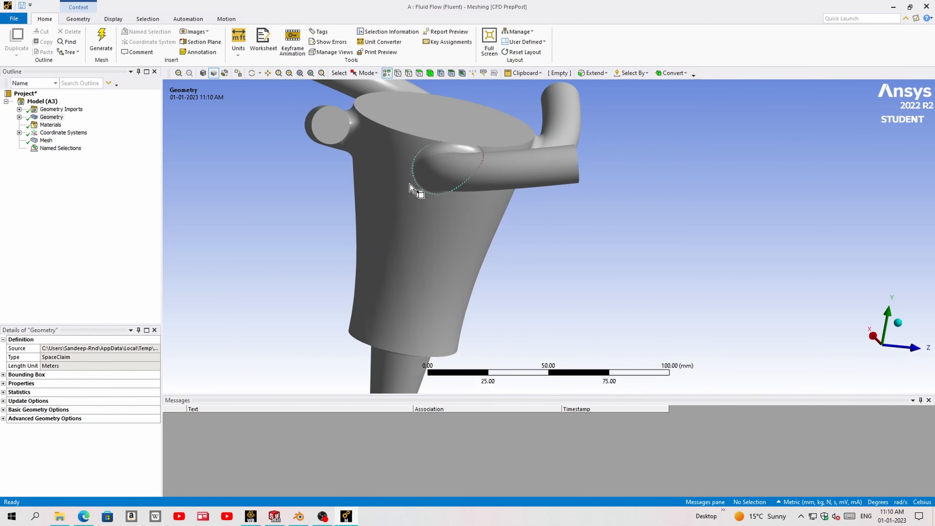
left_click(333, 134)
type("n")
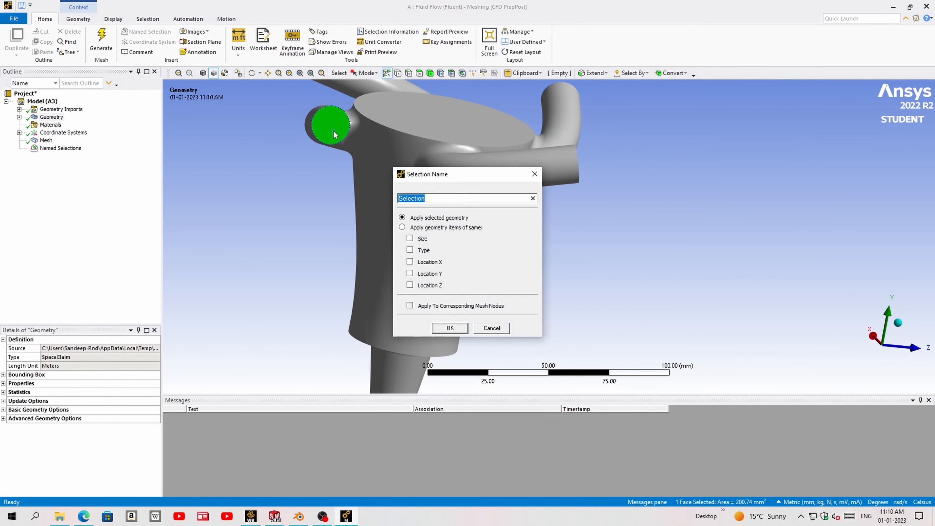
type("inlet3")
key("Return")
- Create an "in" named selection on the fourth inlet pipe's circular end face
middle_click_drag(333, 135, 254, 181)
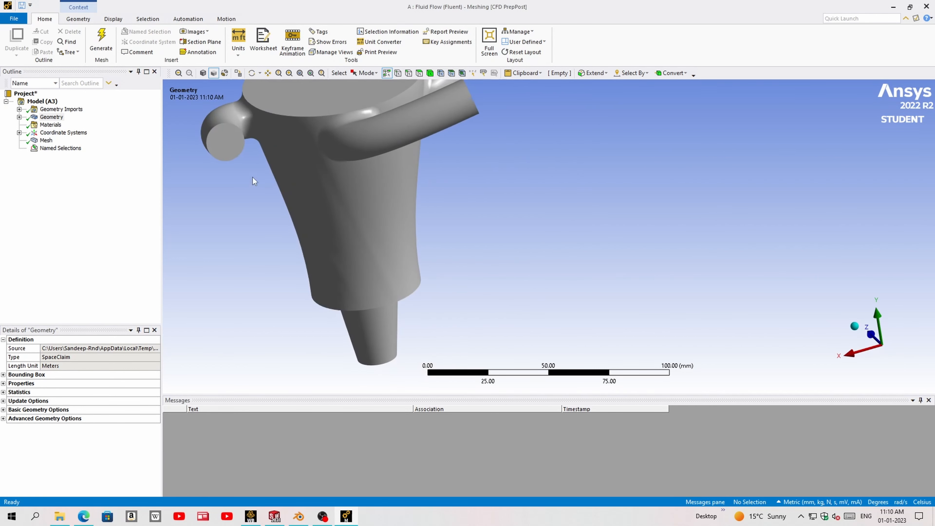
left_click(236, 147)
type("n")
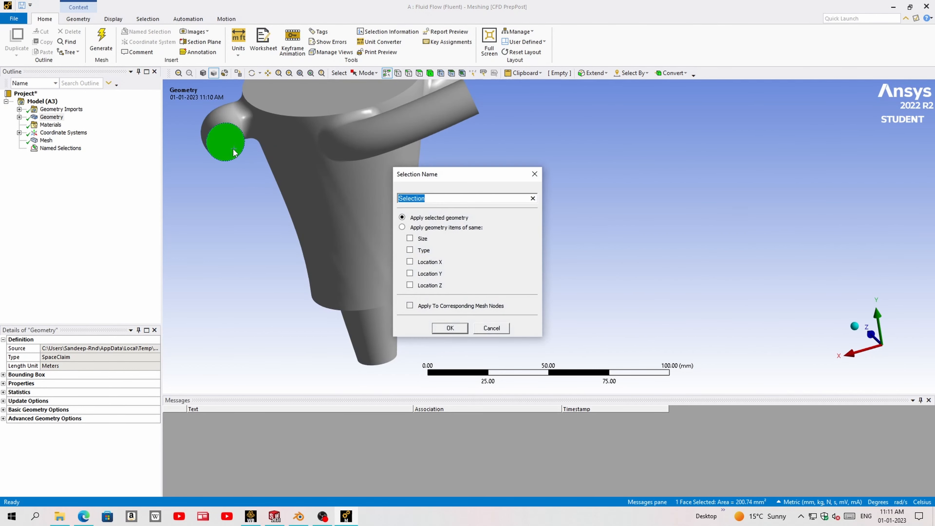
type("inlet4")
key("Return")
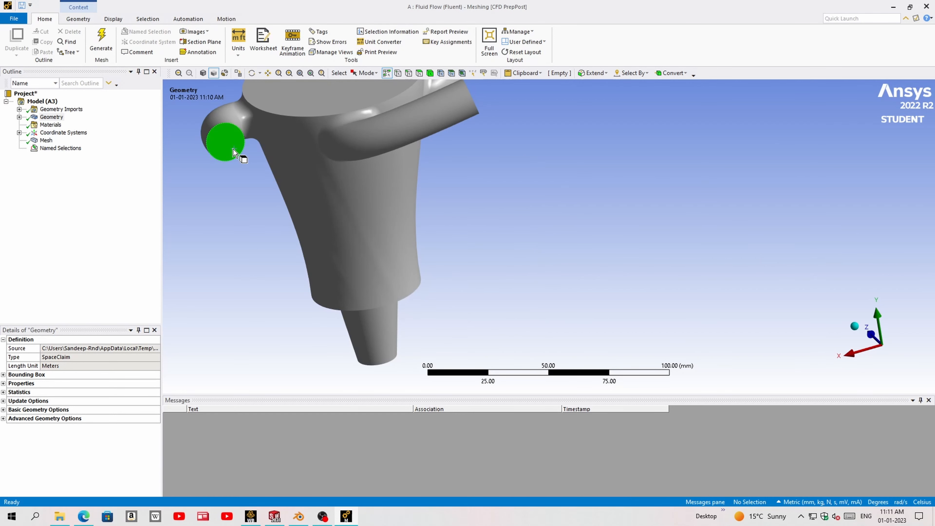
- Create a named selection "outlet" on the circular end face of the narrow nozzle beneath the swirl body
middle_click_drag(459, 319, 410, 224)
left_click(388, 213)
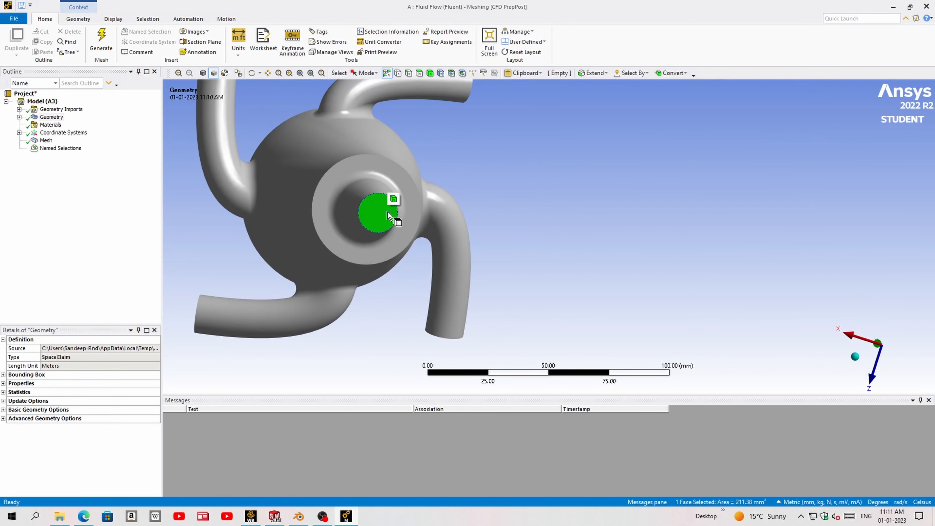
type("n")
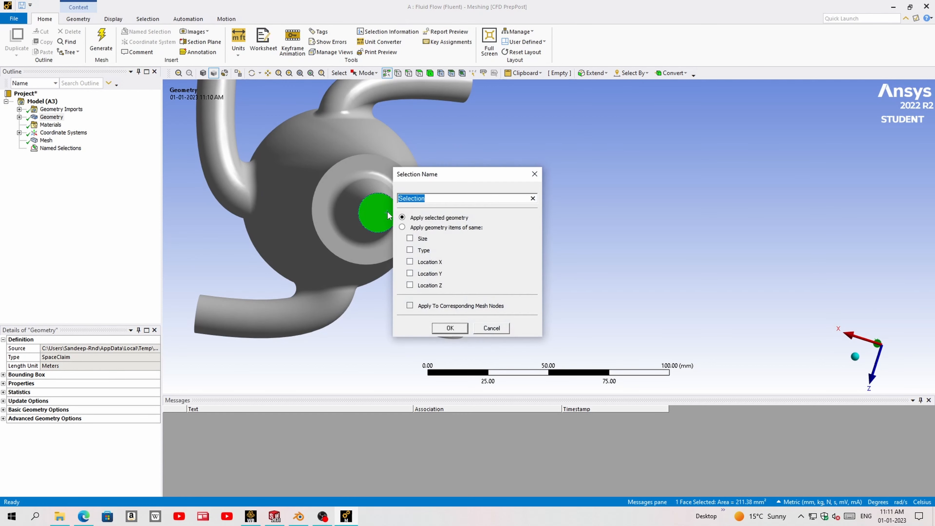
type("outlet")
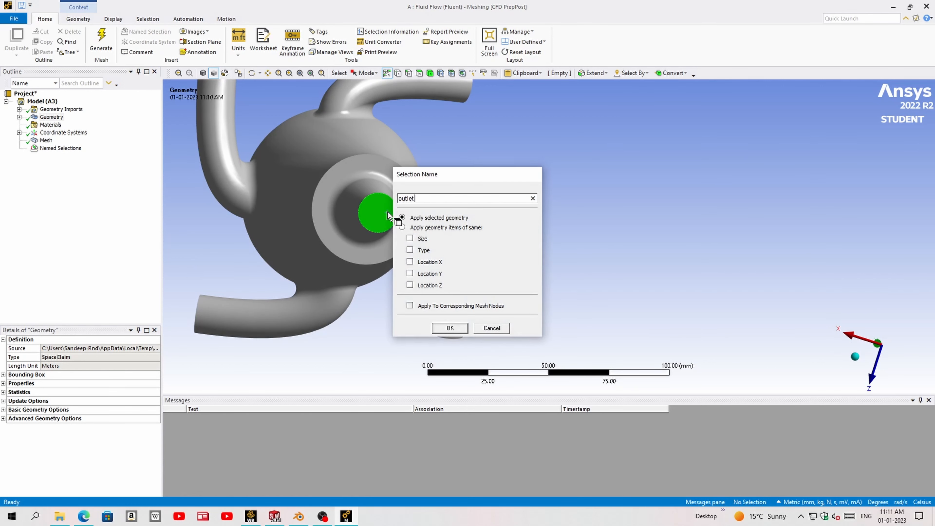
key("Return")
left_click(511, 141)
scroll(509, 146, "down", 2)
middle_click_drag(493, 198, 485, 262)
middle_click_drag(400, 287, 477, 217)
scroll(490, 215, "down", 3)
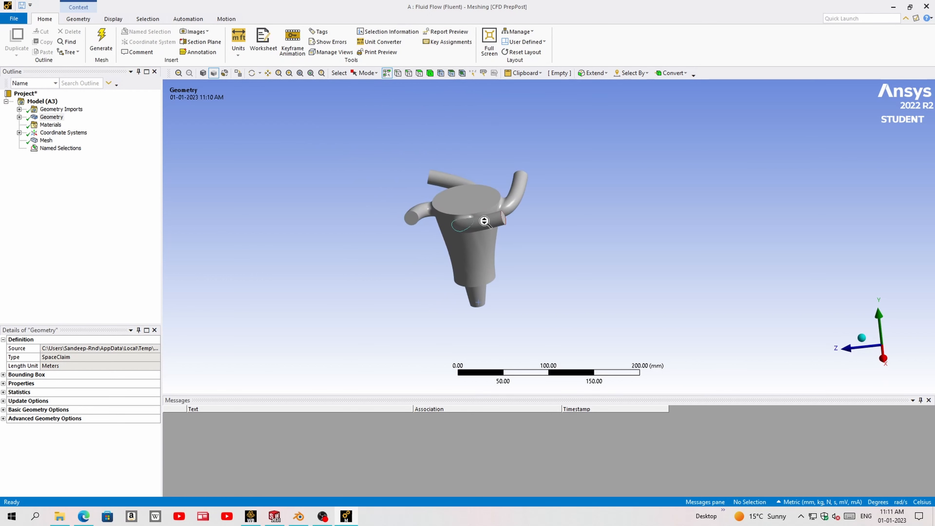
scroll(435, 225, "up", 3)
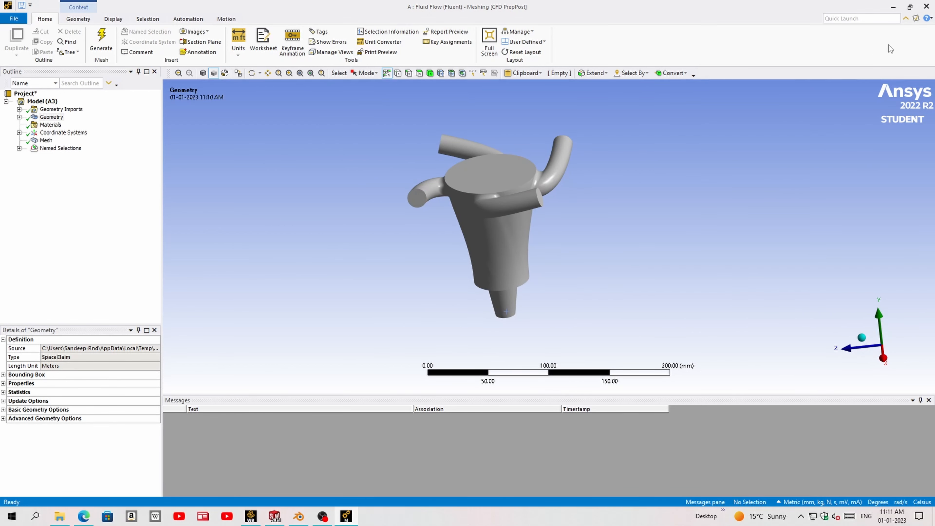
- Close the meshing editor, switch to Workbench and update the Mesh component of the Fluid Flow (Fluent) system
left_click(928, 9)
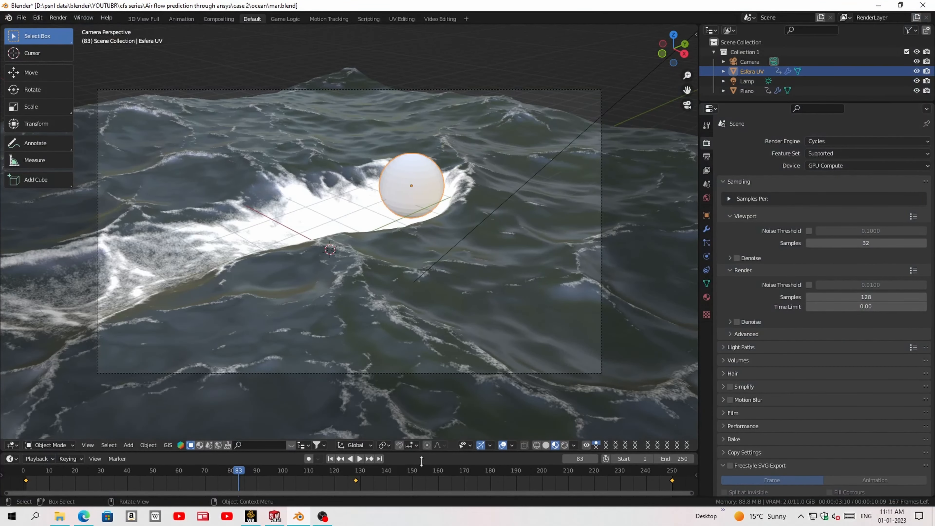
left_click(250, 516)
right_click(219, 127)
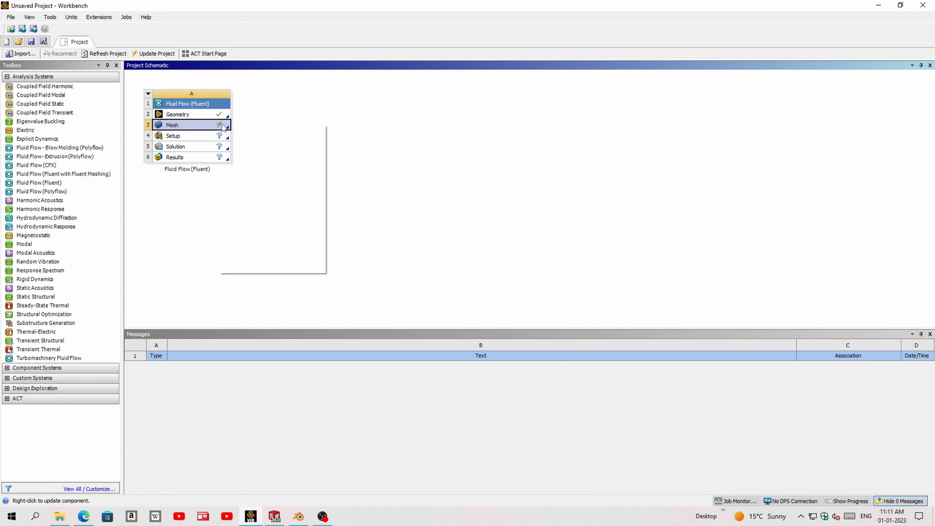
left_click(245, 176)
- Launch Fluent from the system's Setup with double precision and 4 solver processes
double_click(220, 136)
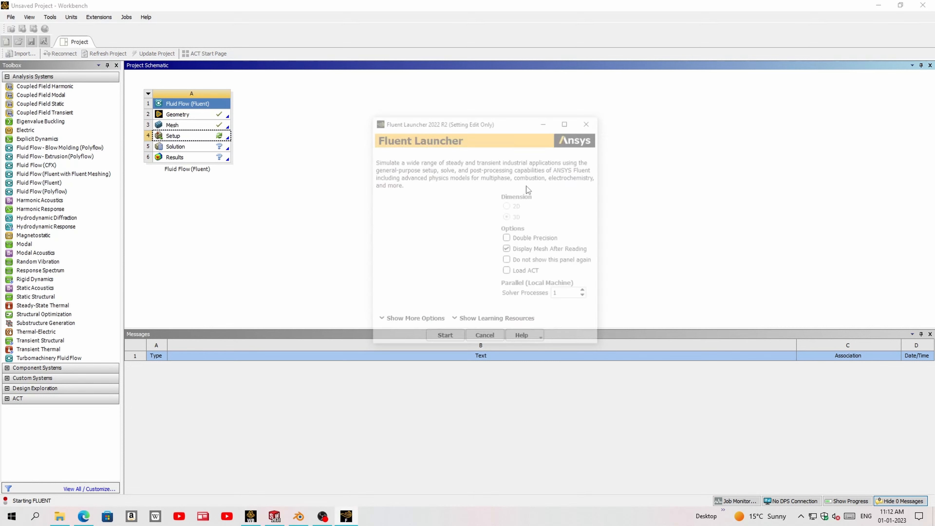
left_click(526, 240)
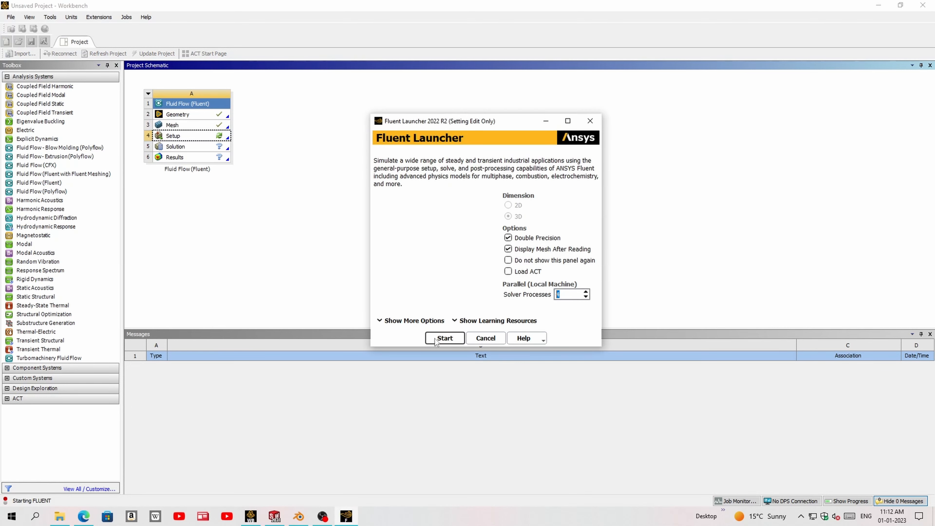
left_click(444, 338)
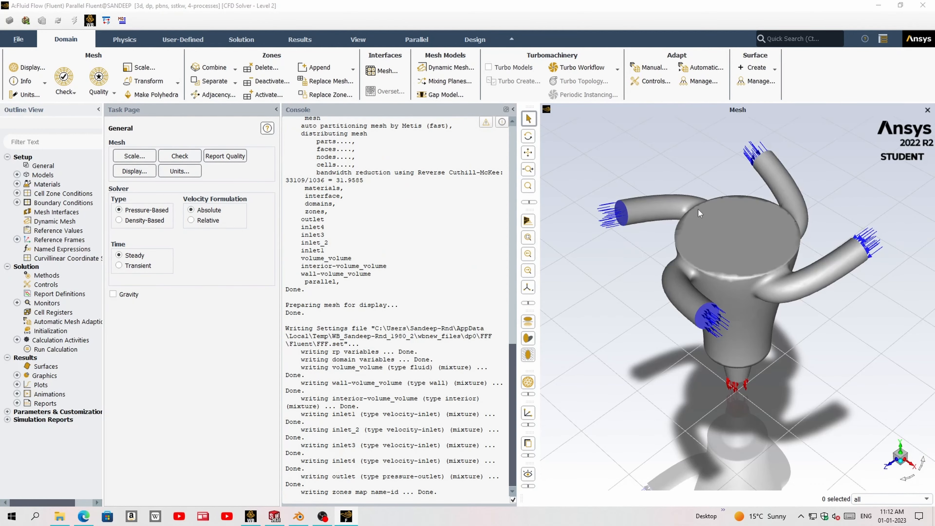
- Enlarge the graphics view by narrowing the console and task page, and run a mesh check
left_click_drag(753, 388, 772, 316)
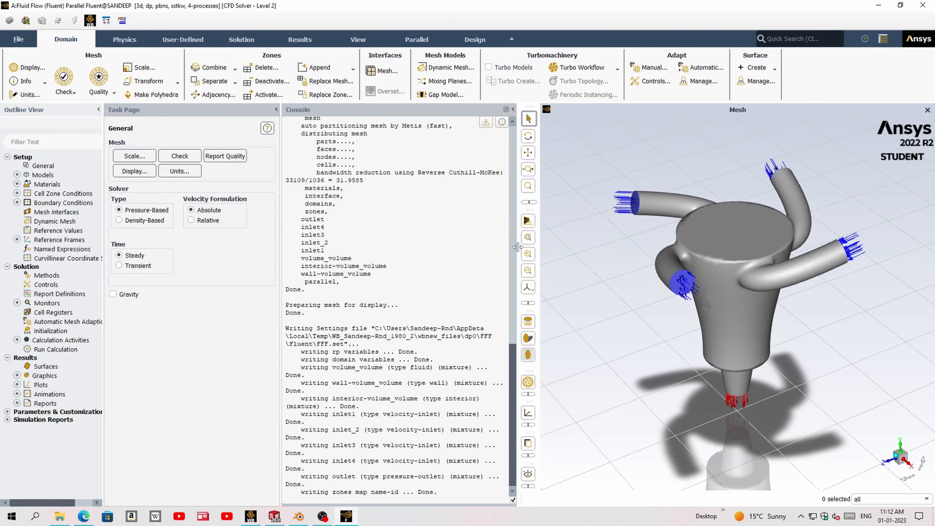
left_click_drag(519, 252, 438, 249)
scroll(329, 363, "down", 3)
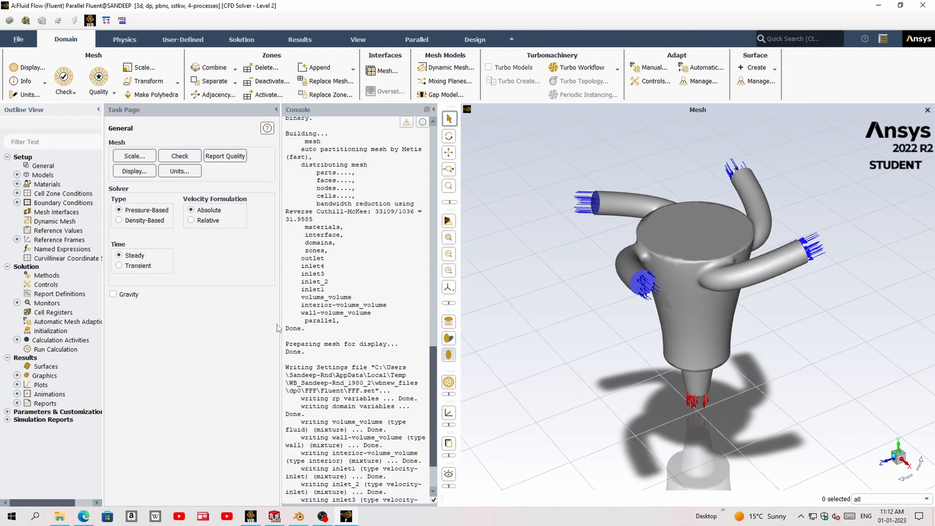
left_click_drag(281, 323, 236, 322)
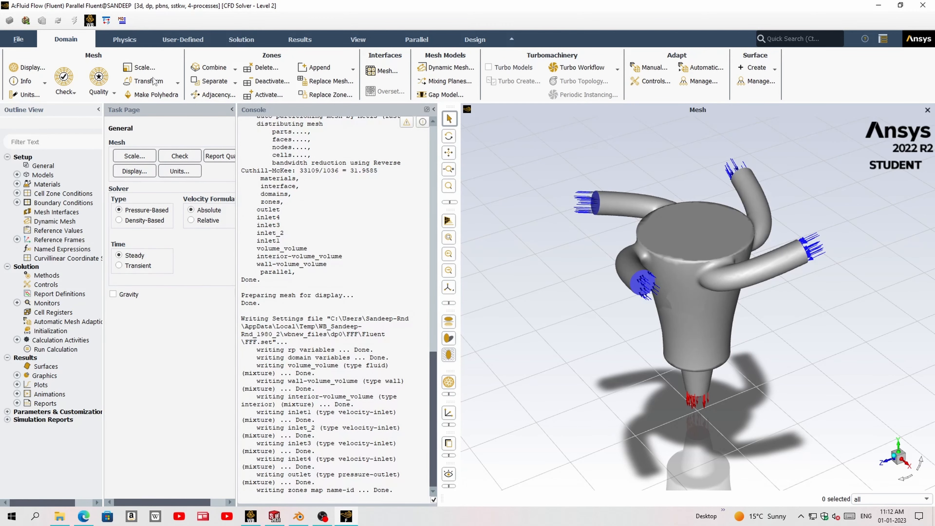
left_click(68, 76)
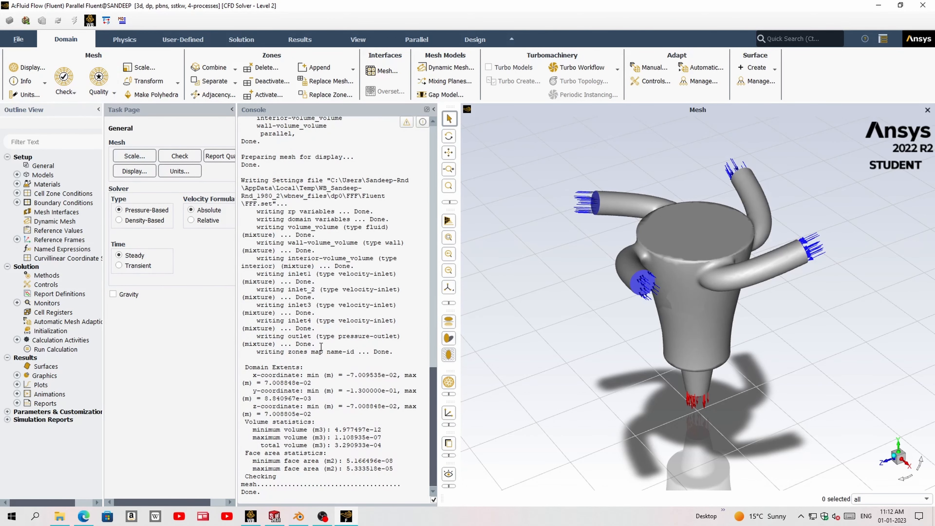
- Open the viscous model settings and accept the k-omega (2 eqn) SST model
left_click(123, 39)
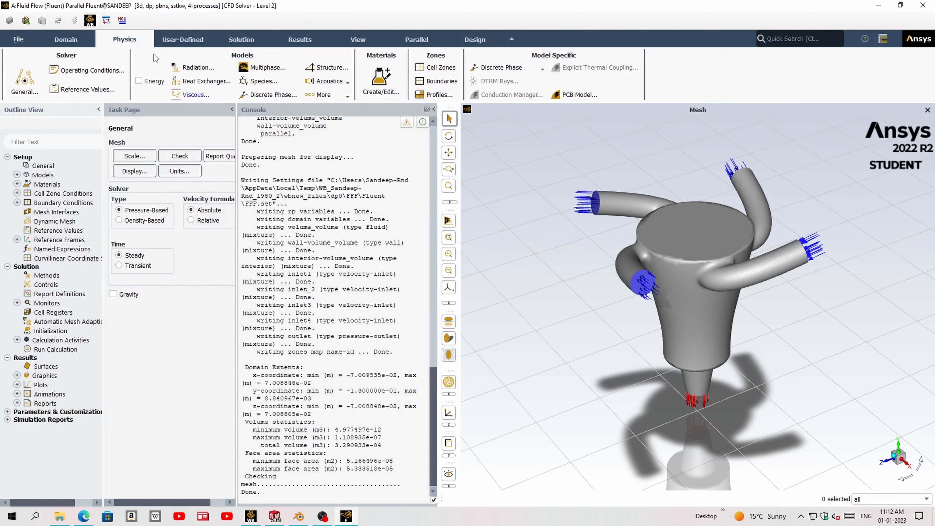
left_click(201, 97)
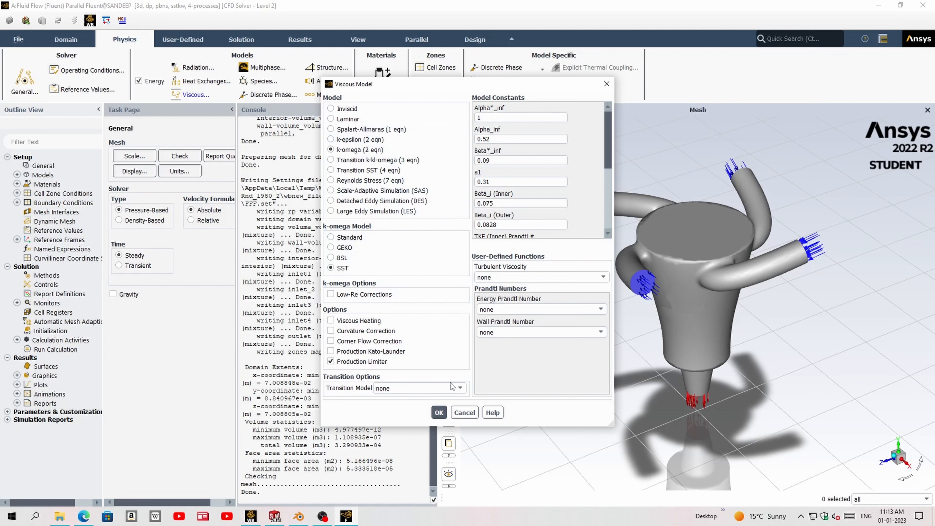
left_click(439, 413)
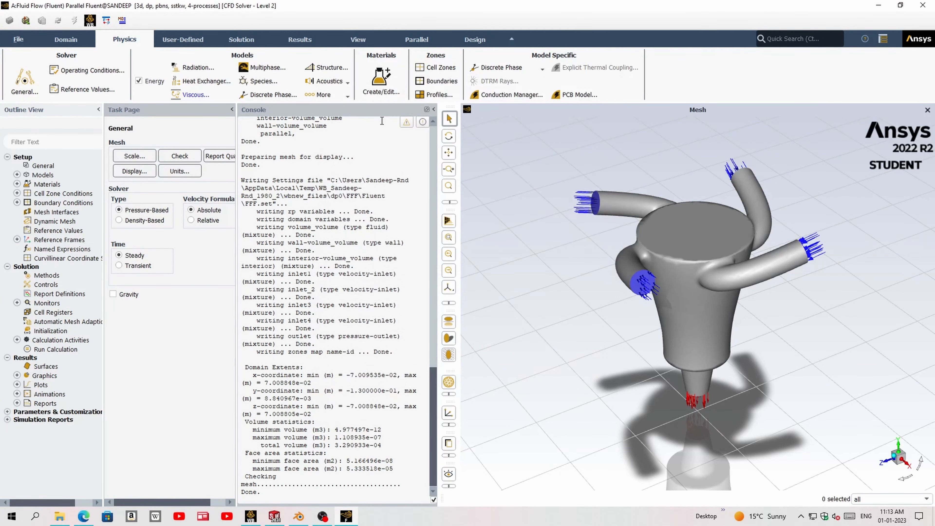
- Copy the fluid water-liquid (h2o<l>) from the Fluent Database into the case materials
left_click(383, 74)
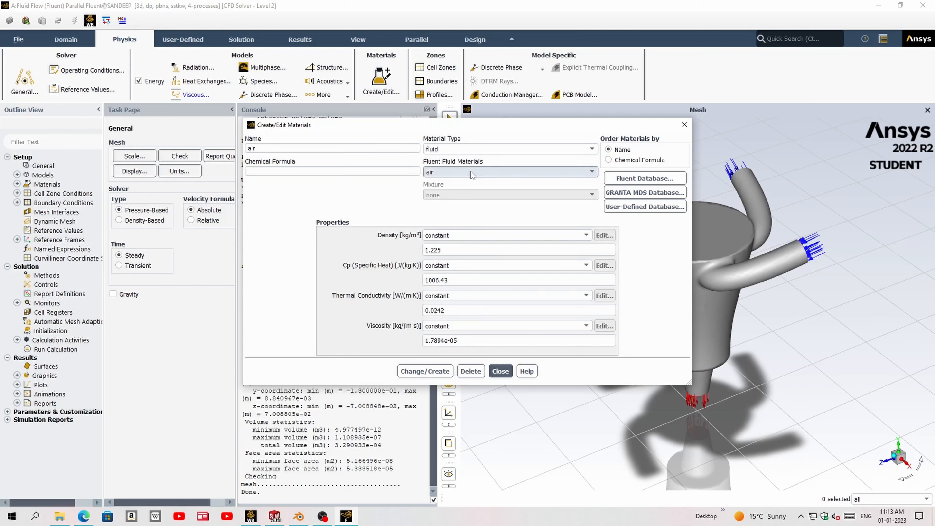
left_click(472, 171)
left_click(472, 172)
left_click(643, 178)
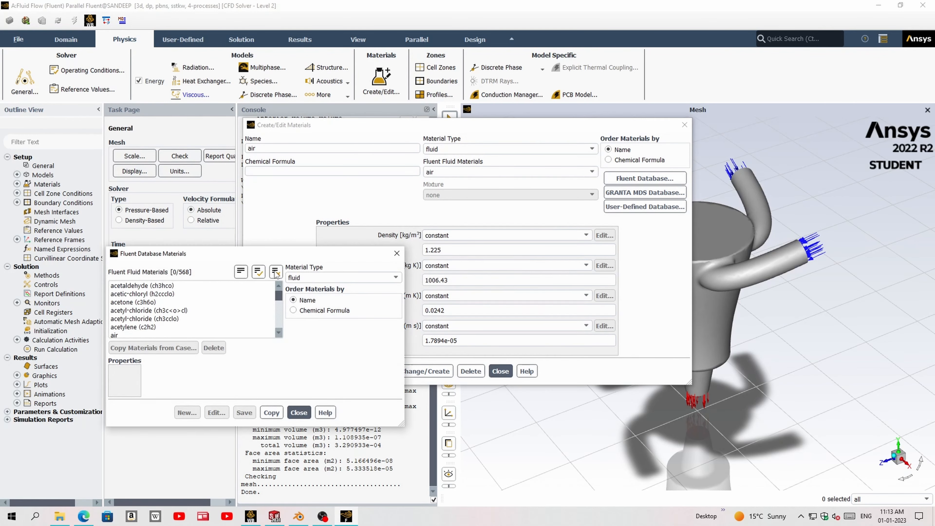
left_click(275, 272)
scroll(178, 313, "down", 10)
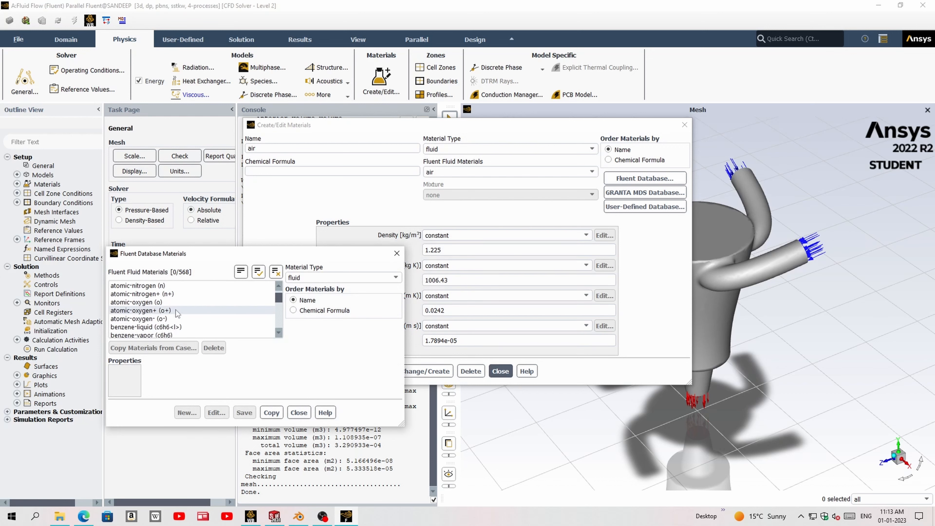
scroll(177, 313, "down", 5)
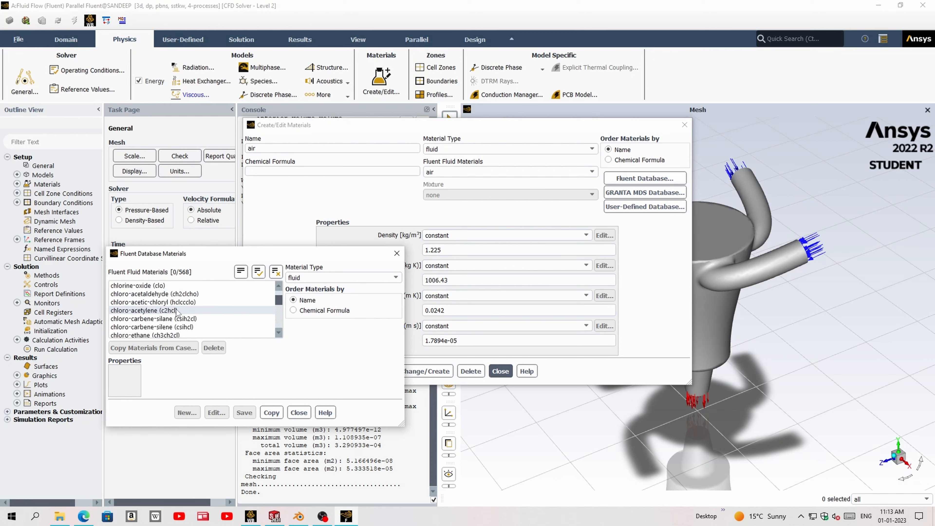
scroll(178, 313, "down", 8)
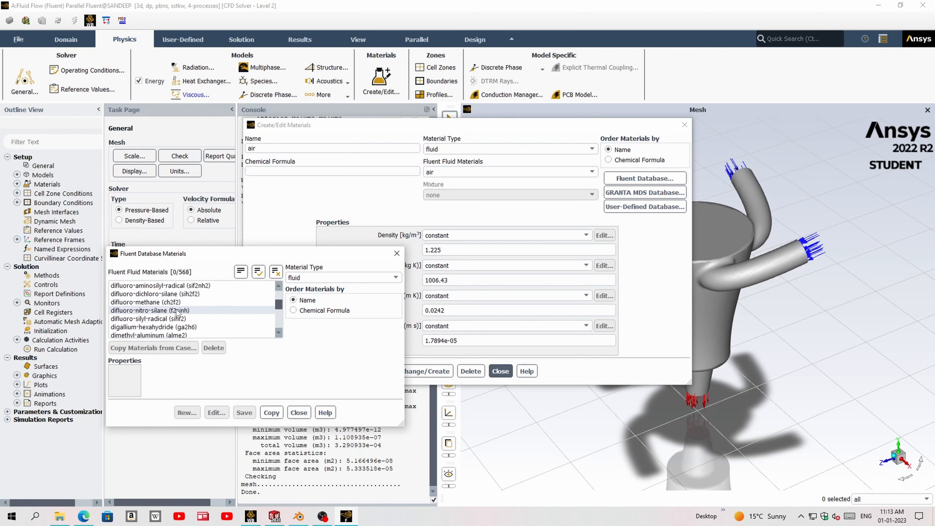
scroll(178, 313, "down", 15)
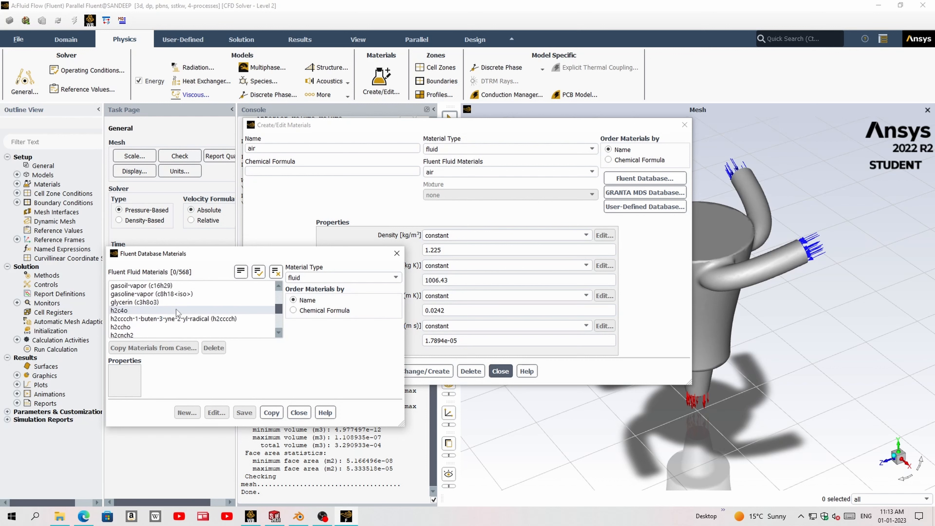
scroll(178, 313, "down", 15)
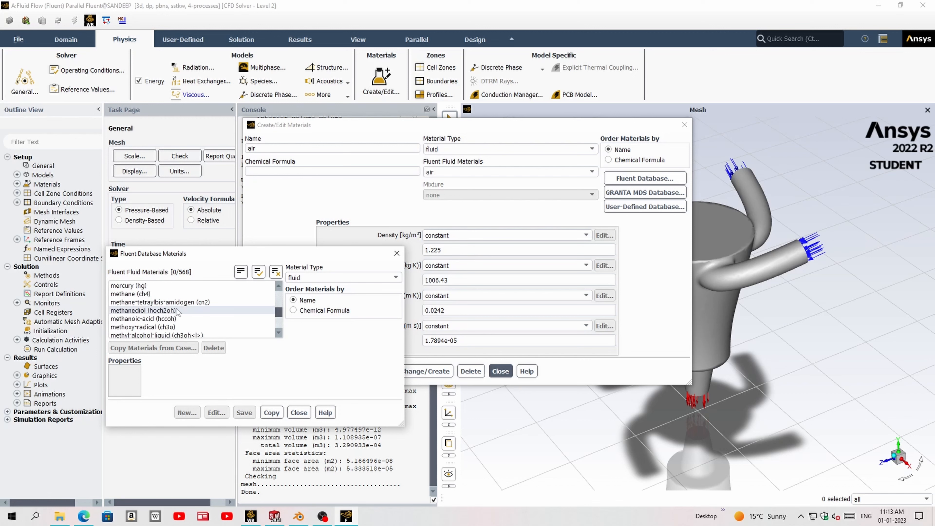
scroll(178, 312, "down", 15)
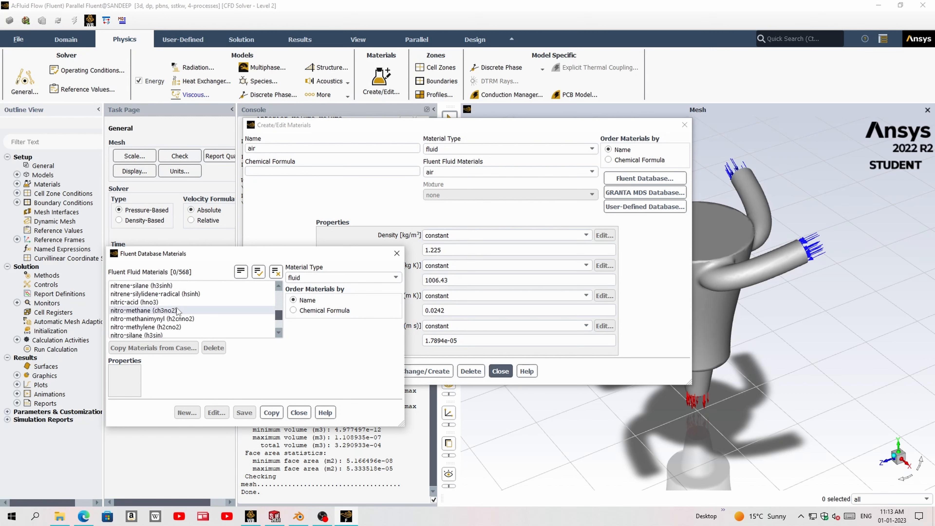
scroll(178, 304, "down", 15)
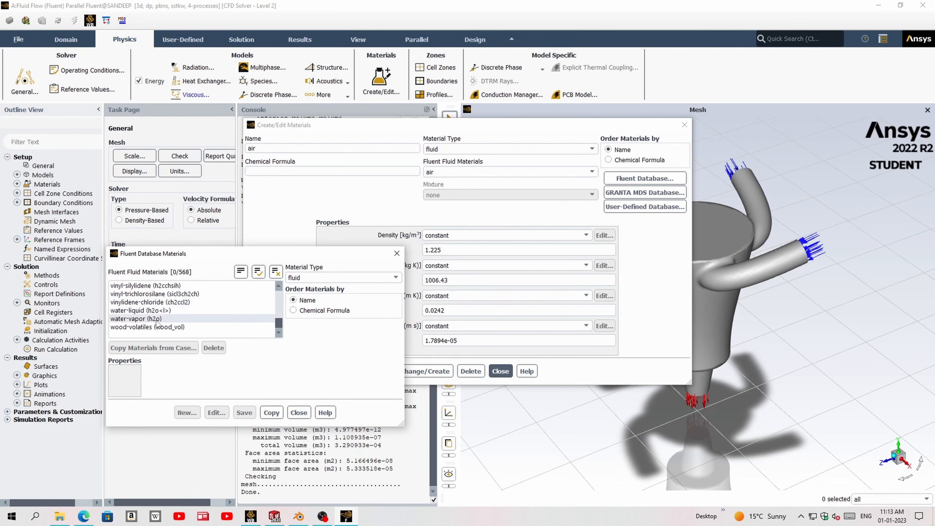
left_click(166, 312)
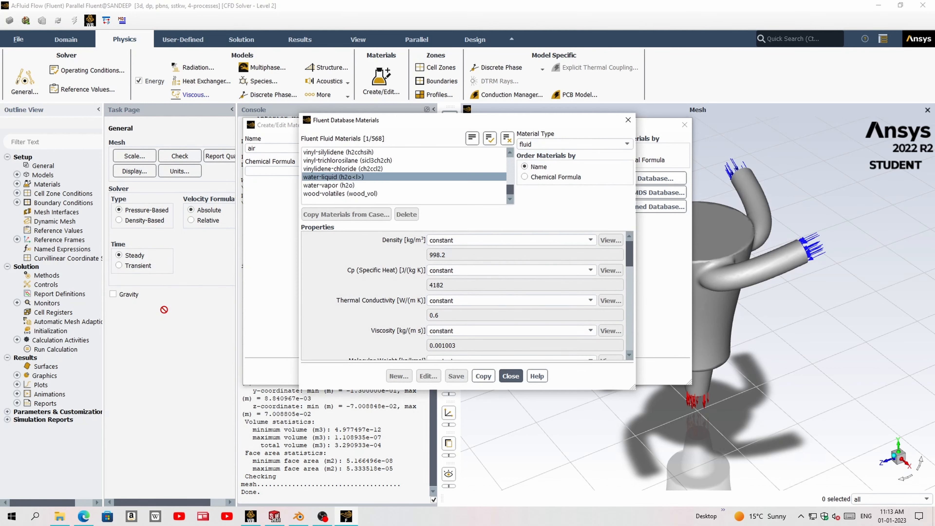
left_click(489, 376)
left_click(511, 376)
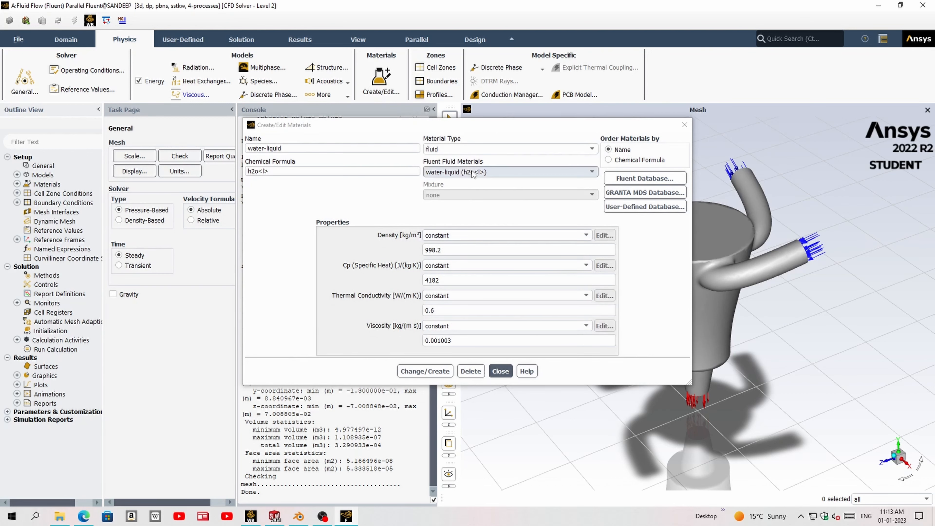
- Choose water-liquid (h2o<l>) among the case's fluid materials and close the material editor
left_click(455, 171)
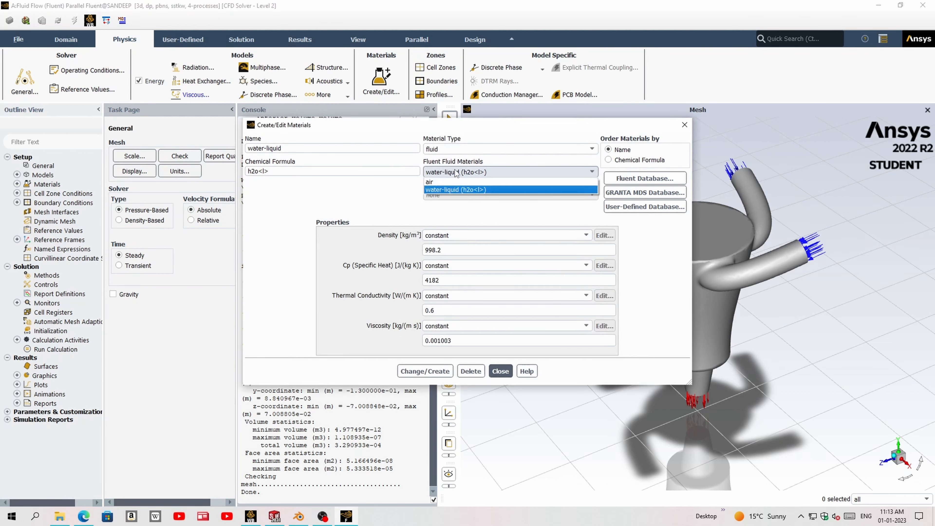
left_click(452, 190)
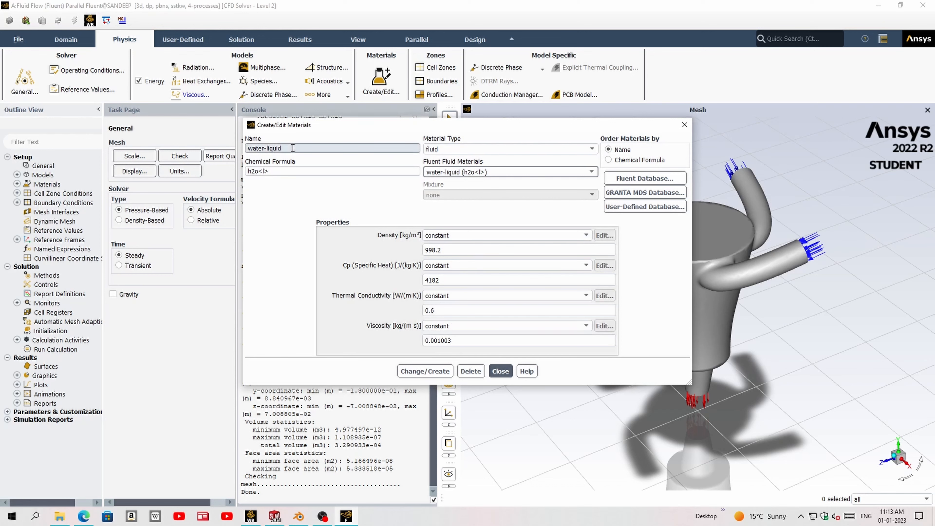
left_click(497, 370)
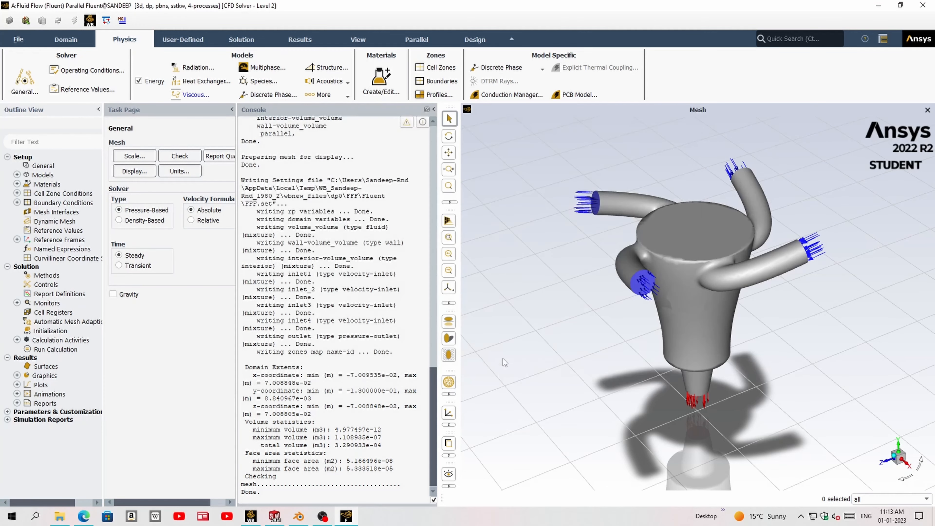
- Assign water-liquid as the material of the volume_volume cell zone and apply it
left_click(435, 69)
left_click(115, 160)
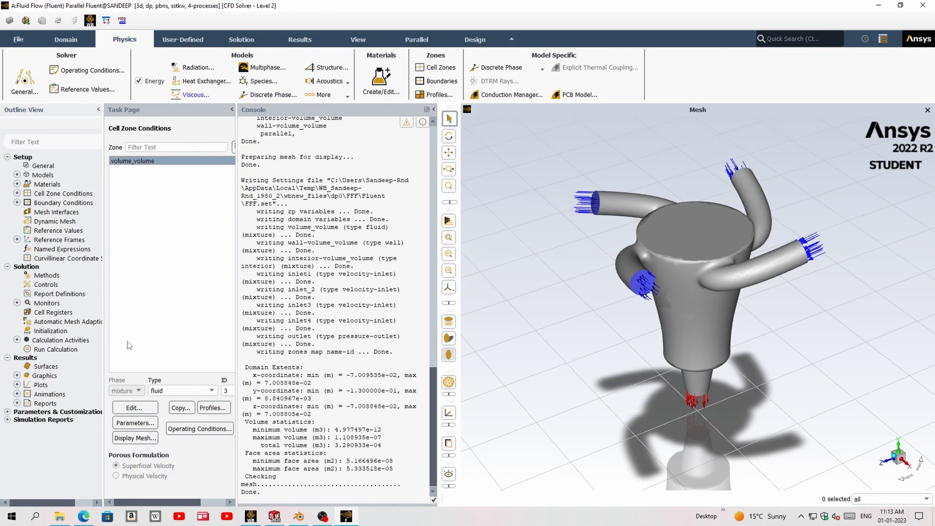
left_click(134, 407)
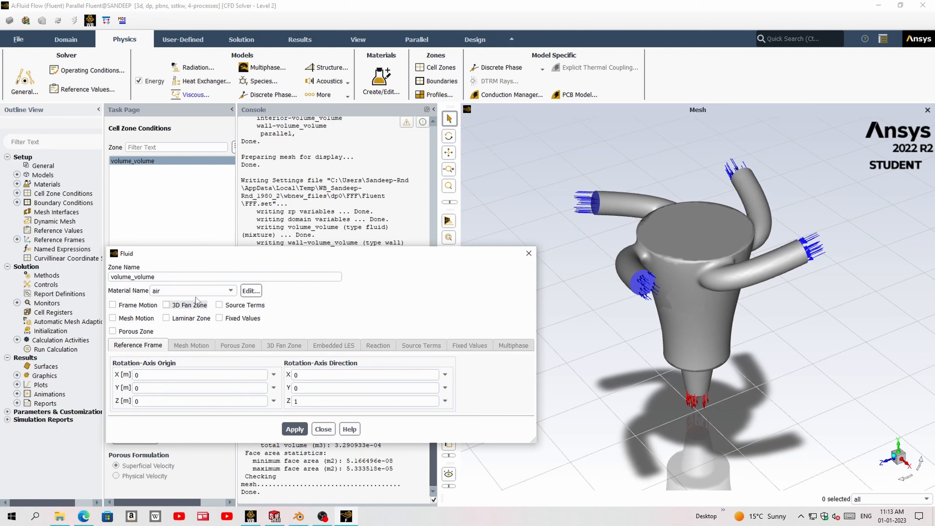
left_click(200, 291)
left_click(196, 301)
left_click(295, 429)
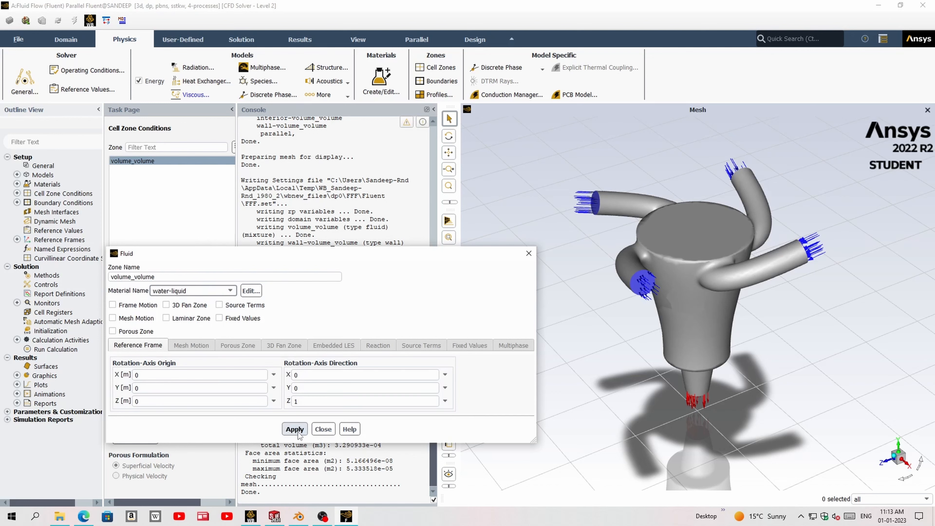
left_click(322, 429)
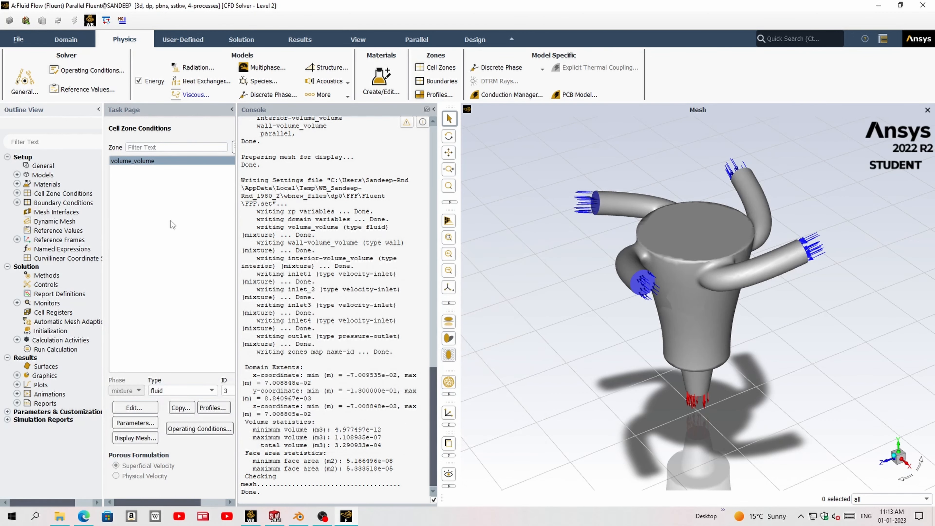
- Set the velocity magnitude of the inlet1 boundary to 30 m/s and apply it
left_click(439, 81)
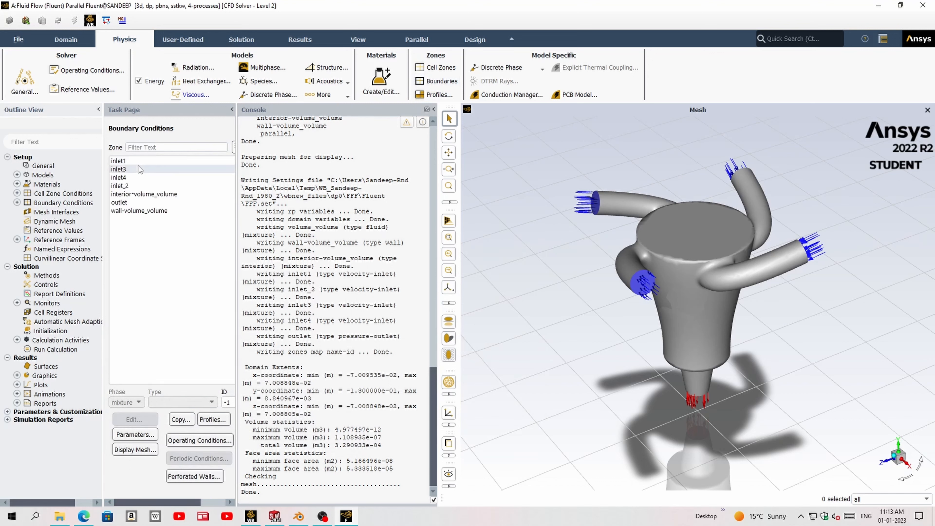
left_click(134, 162)
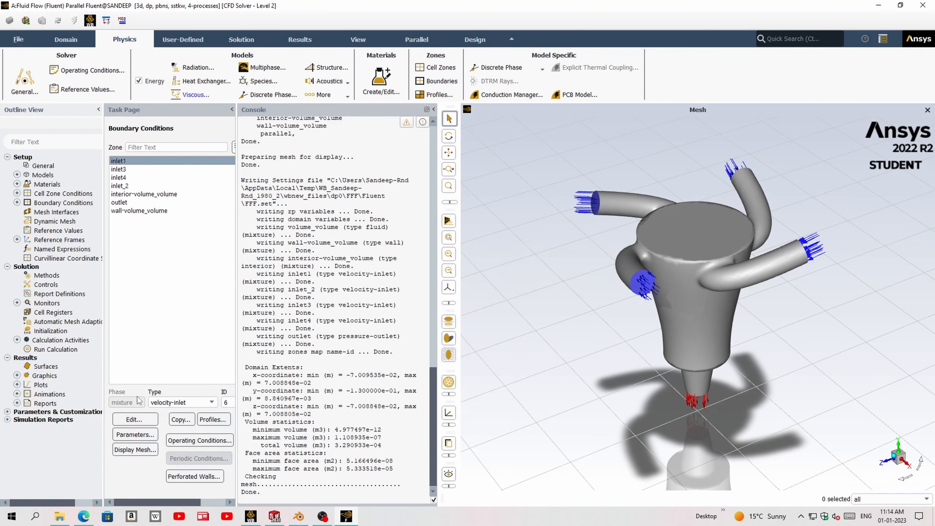
left_click(126, 421)
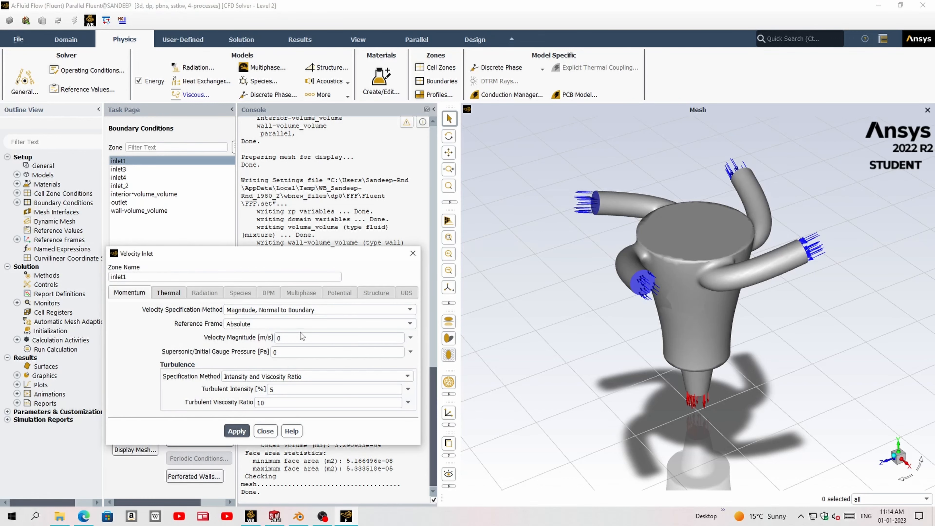
left_click(280, 338)
double_click(292, 339)
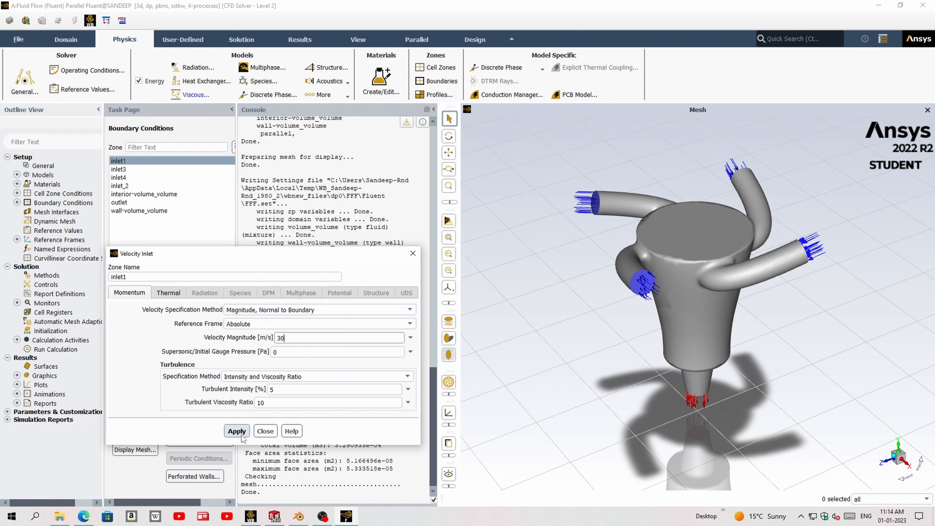
left_click(169, 295)
left_click(134, 295)
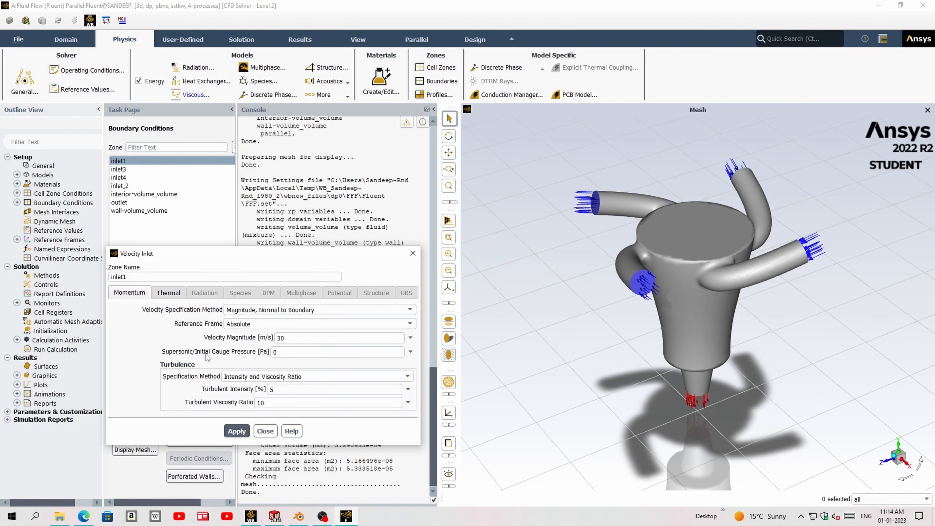
left_click(240, 434)
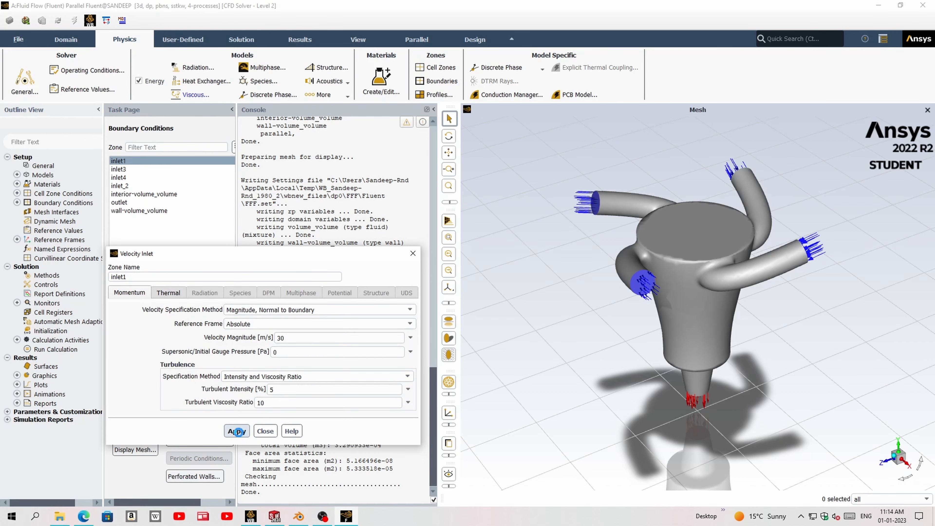
left_click(265, 431)
- Set the velocity magnitude of the inlet_2 boundary to 40 m/s and apply it
left_click(118, 169)
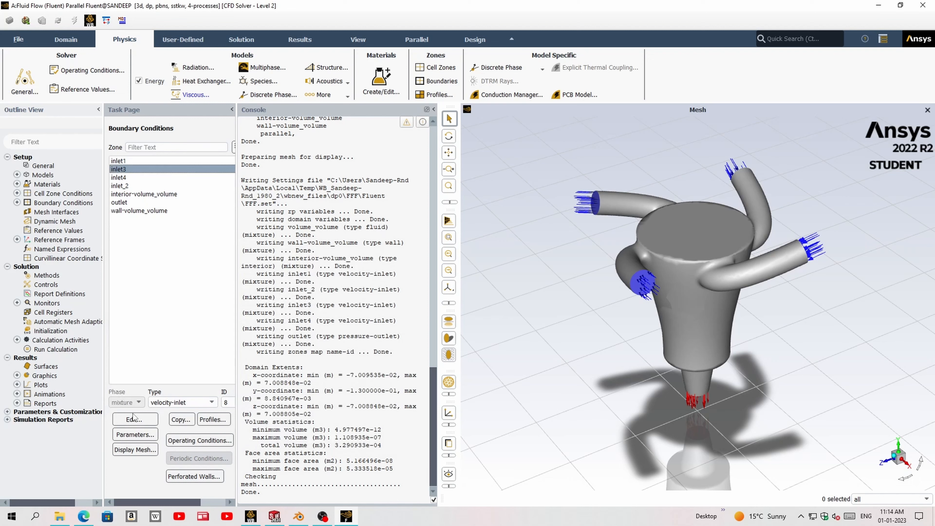
left_click(129, 186)
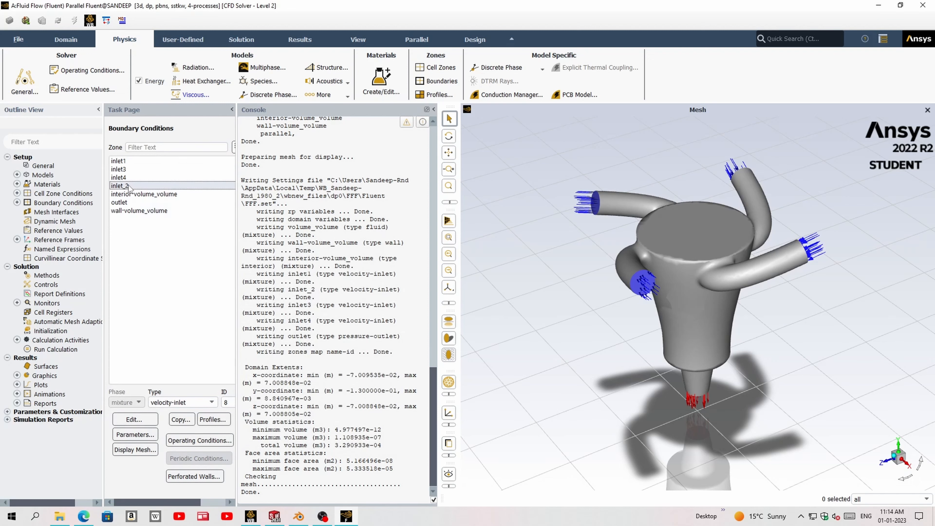
left_click(133, 420)
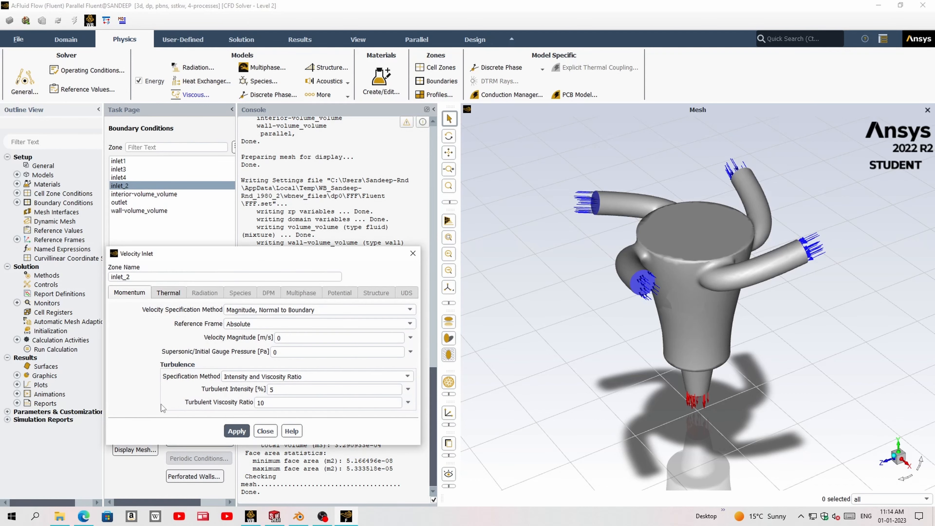
left_click_drag(282, 339, 277, 339)
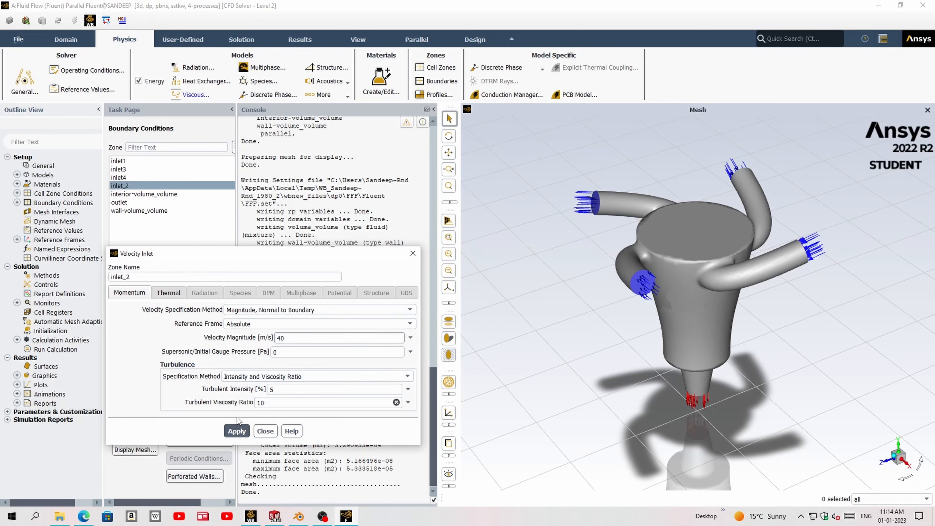
left_click(237, 431)
left_click(265, 431)
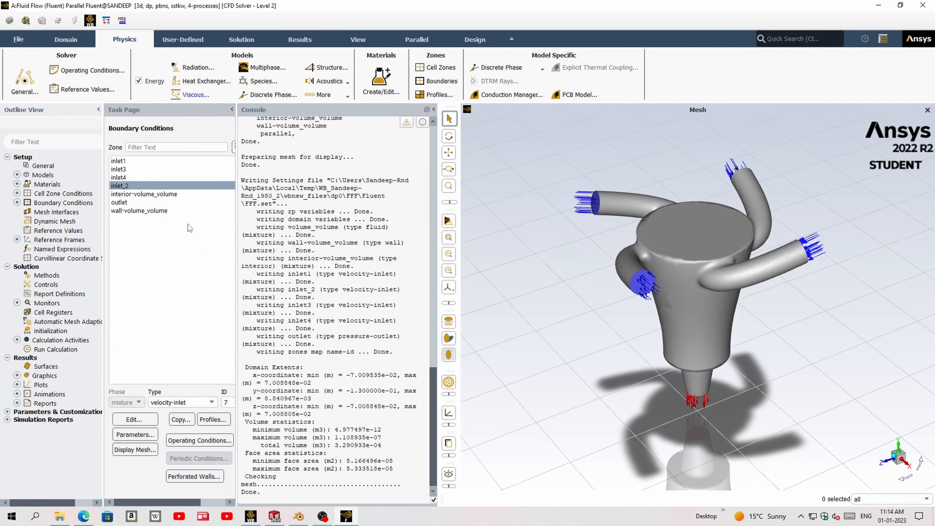
- Set the velocity magnitude of the inlet3 boundary to 25 m/s and apply it
left_click(119, 169)
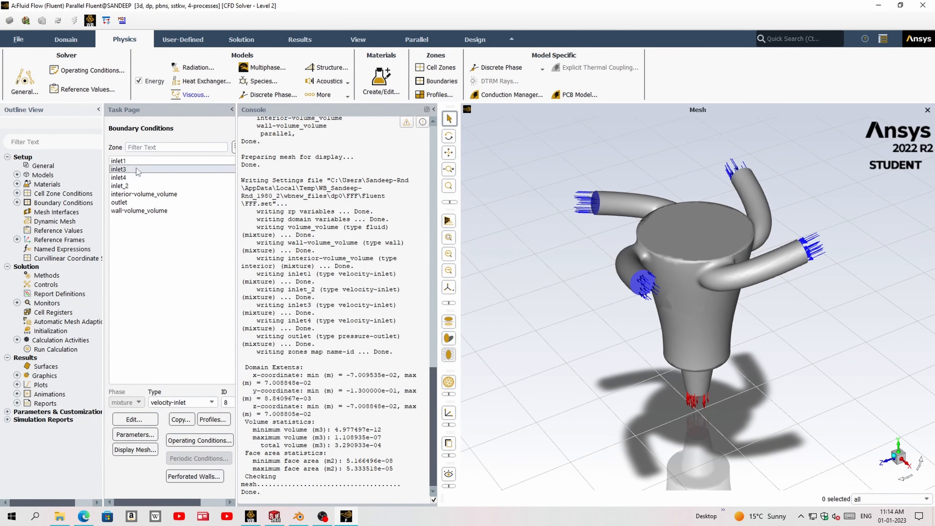
left_click(134, 419)
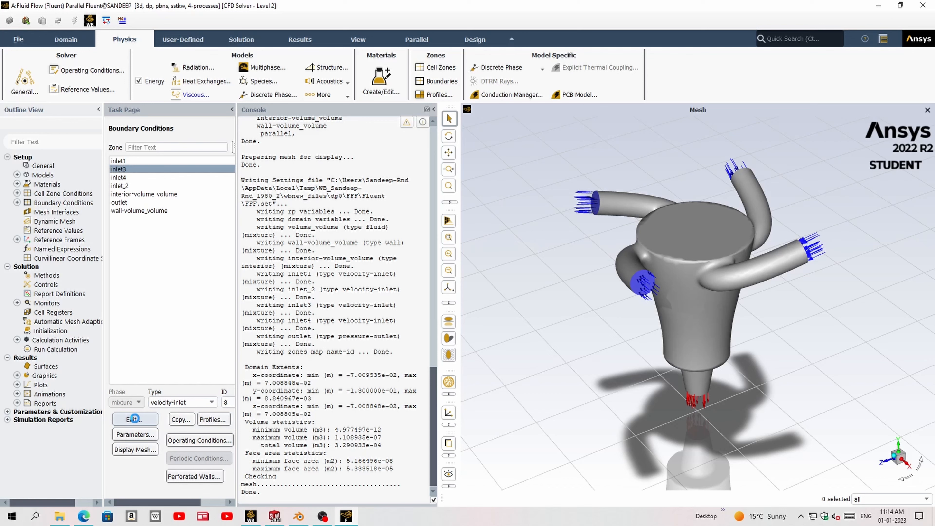
left_click_drag(296, 338, 268, 340)
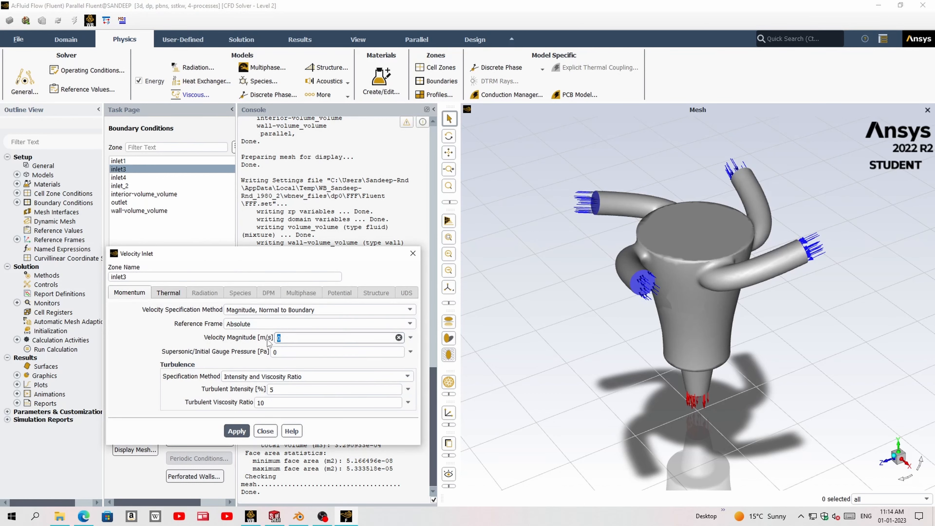
left_click(236, 431)
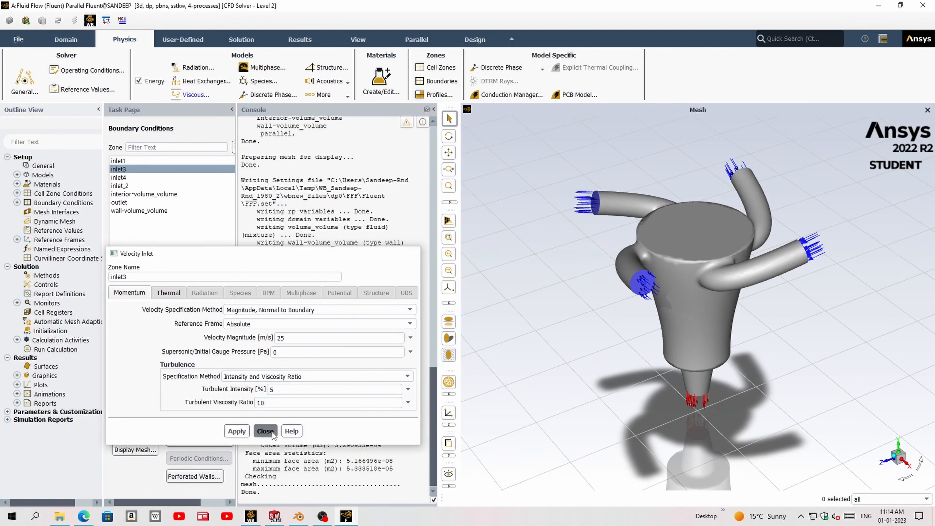
left_click(265, 430)
- Set the velocity magnitude of the inlet4 boundary to 35 m/s and apply it
left_click(137, 178)
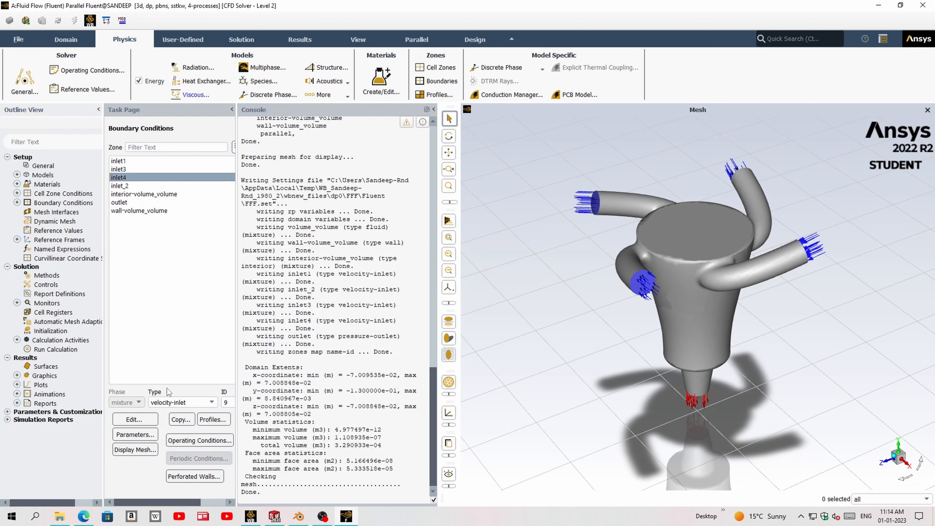
left_click(144, 419)
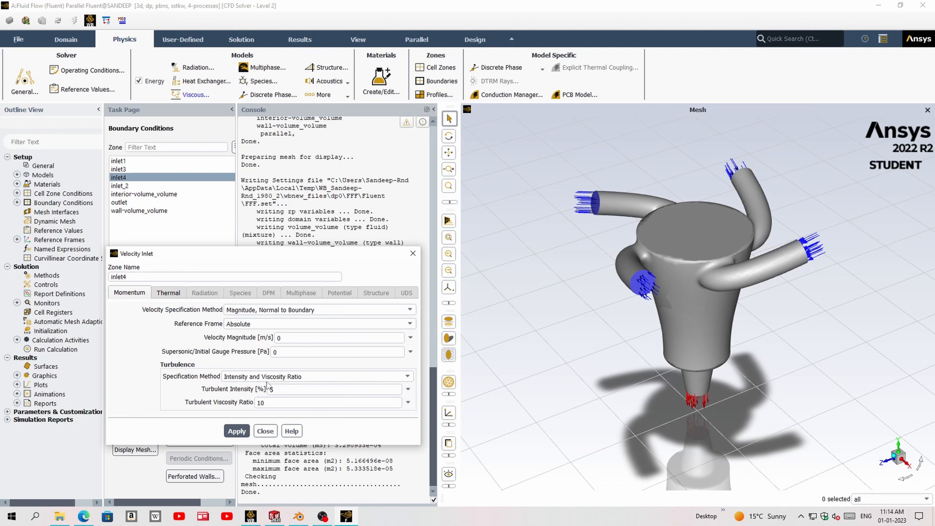
double_click(280, 338)
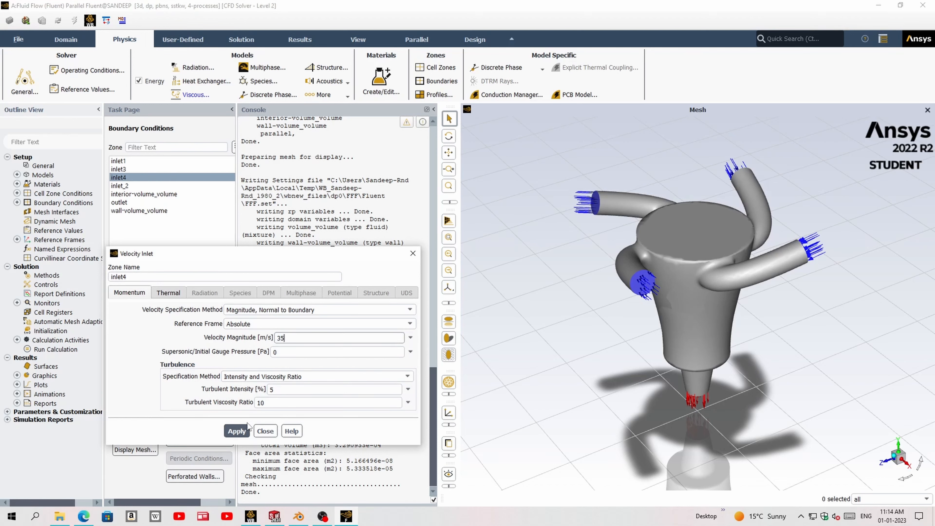
left_click(242, 431)
left_click(273, 430)
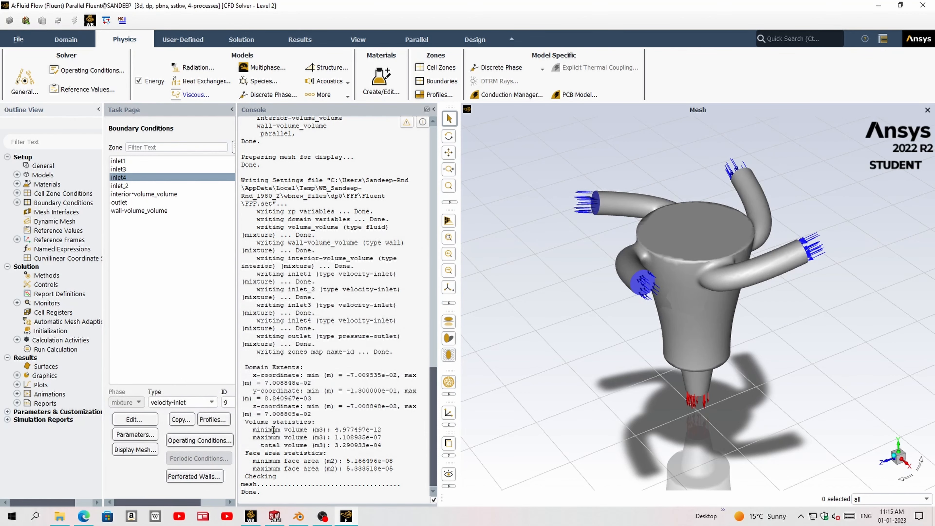
- Review the pressure-outlet settings of the outlet boundary and close them
left_click_drag(702, 273, 806, 236)
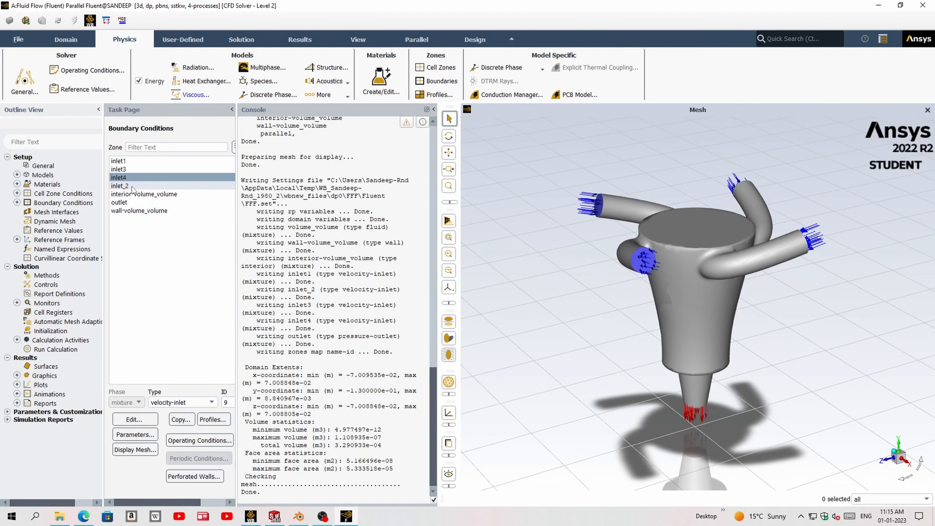
left_click(131, 203)
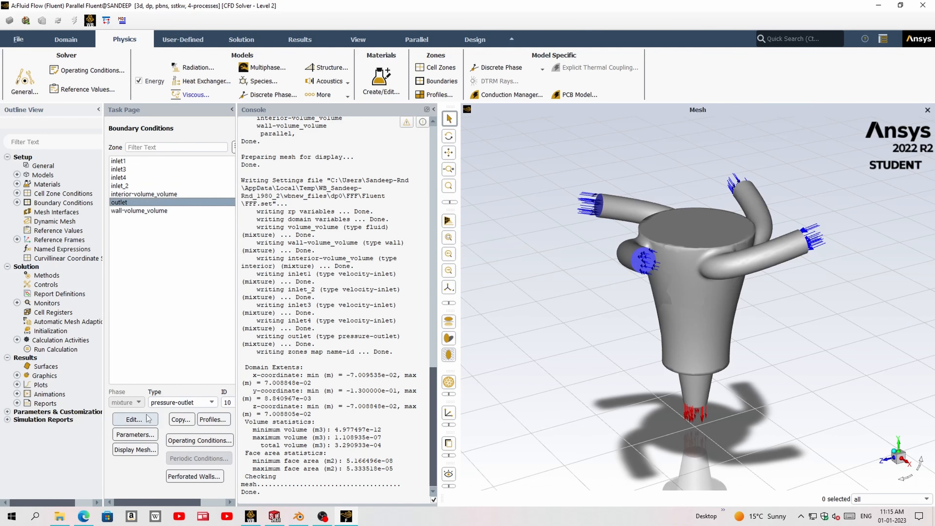
left_click(138, 419)
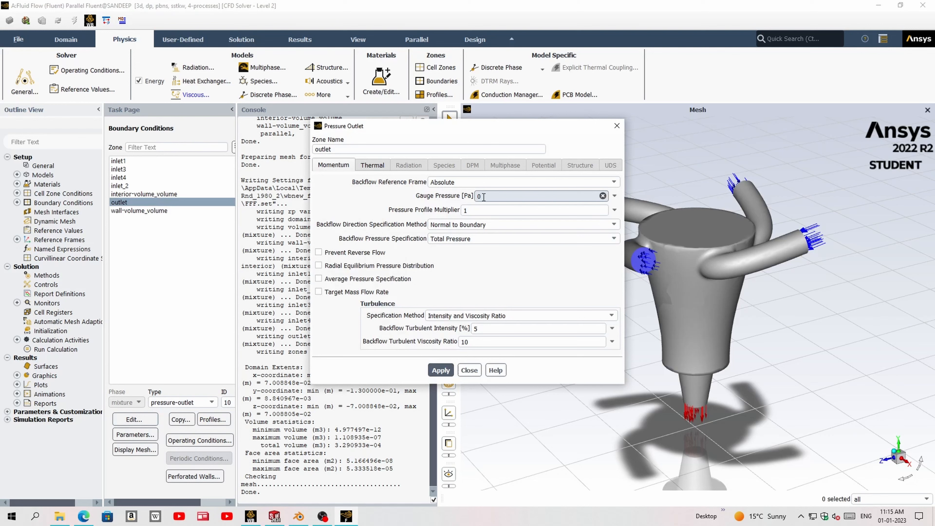
left_click(469, 370)
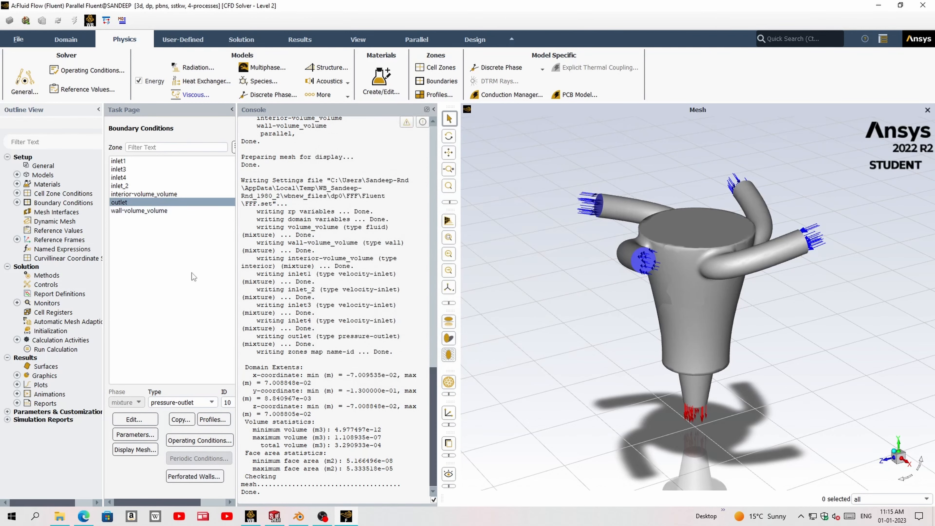
- Initialize the entire flow field with the hybrid initialization method
left_click(184, 44)
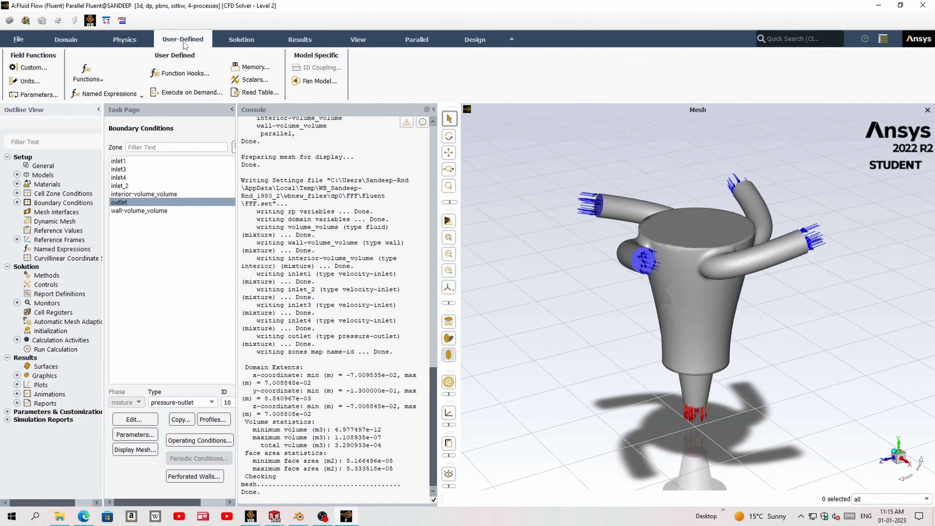
left_click(235, 39)
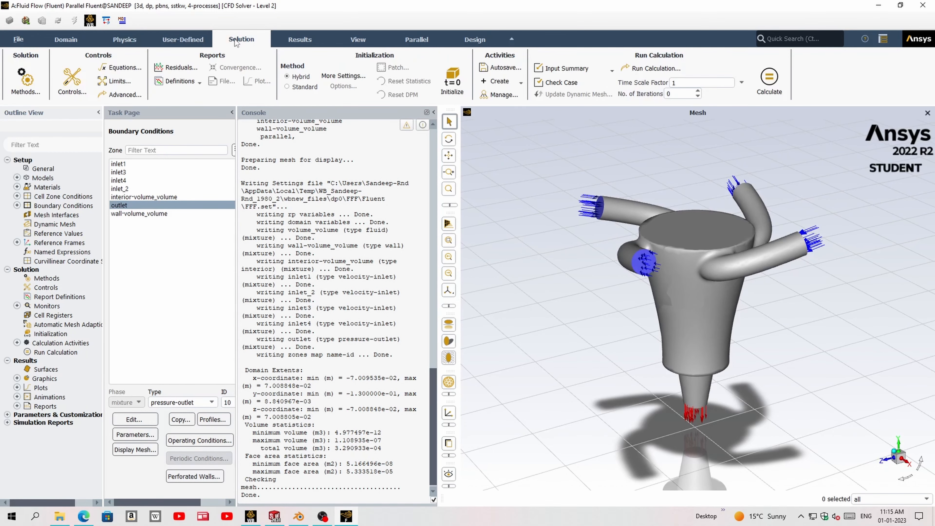
left_click(452, 85)
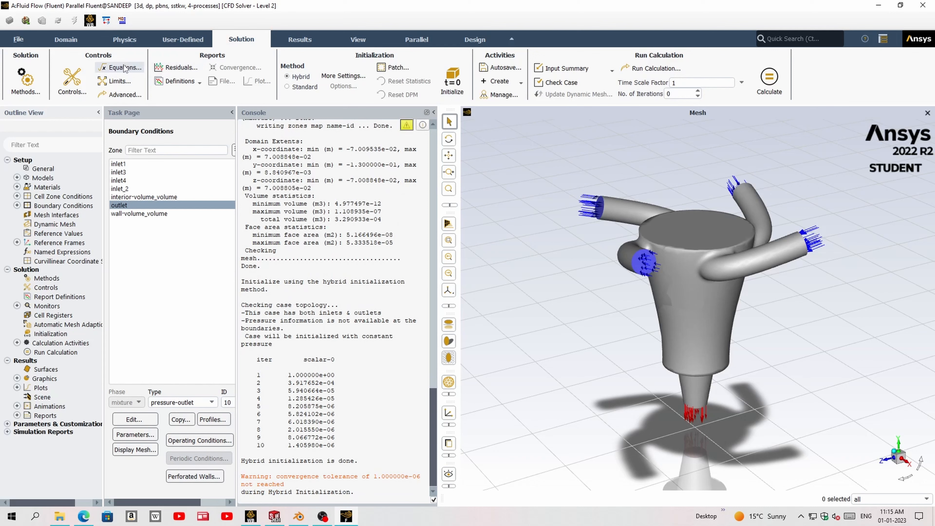
- Start a new contour plot and set its variable to Velocity Magnitude
left_click(302, 40)
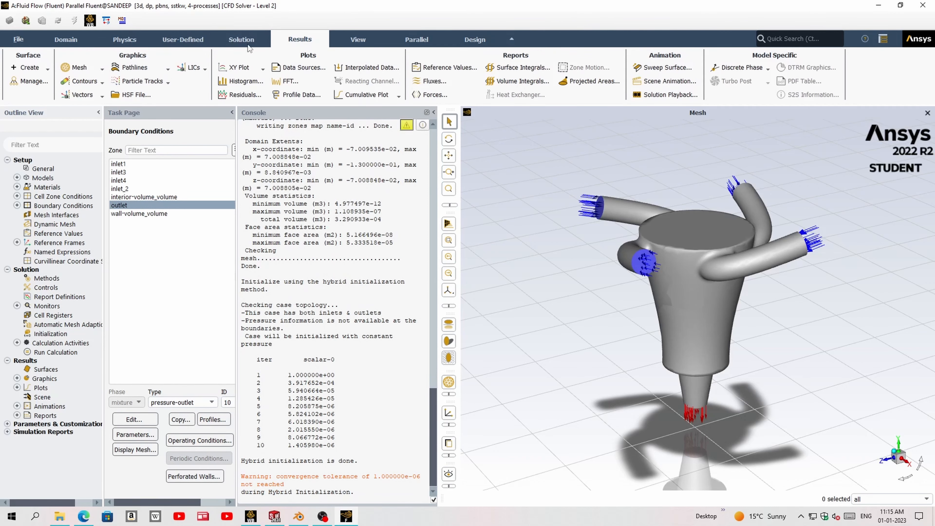
left_click(89, 69)
left_click(77, 93)
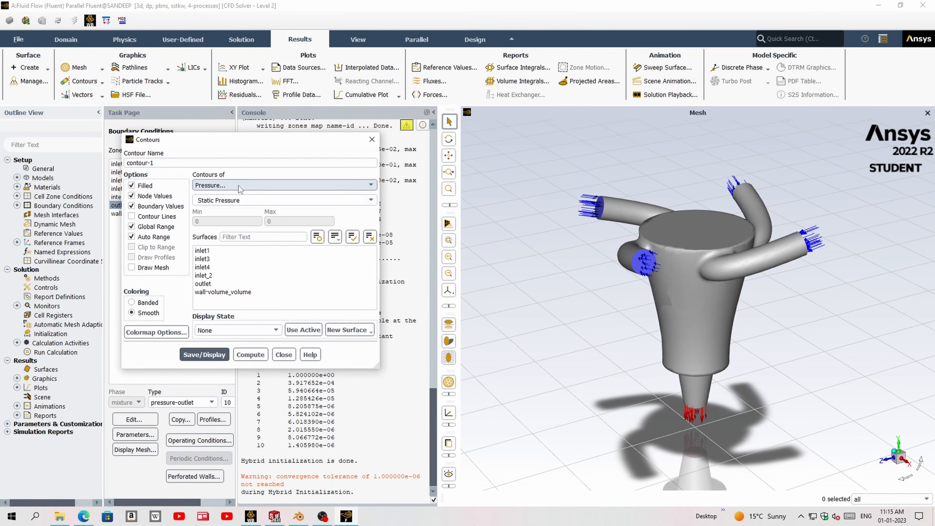
left_click(238, 185)
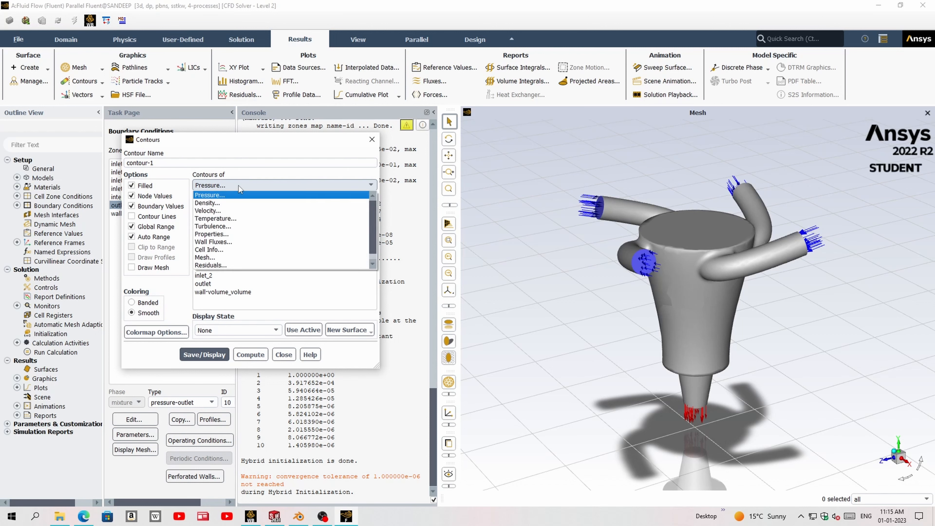
left_click(231, 211)
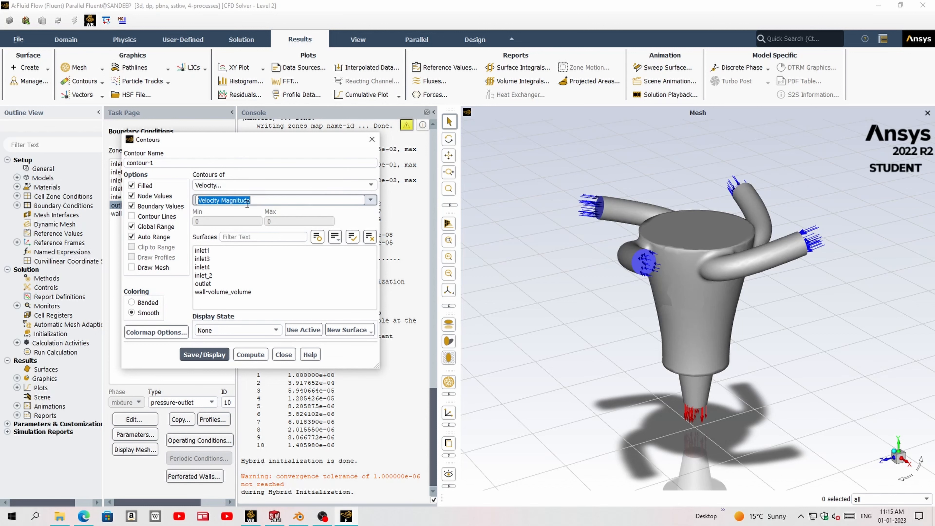
- Select all four inlets, the outlet and wall-volume_volume as contour surfaces, and save and display the contour
left_click(221, 283)
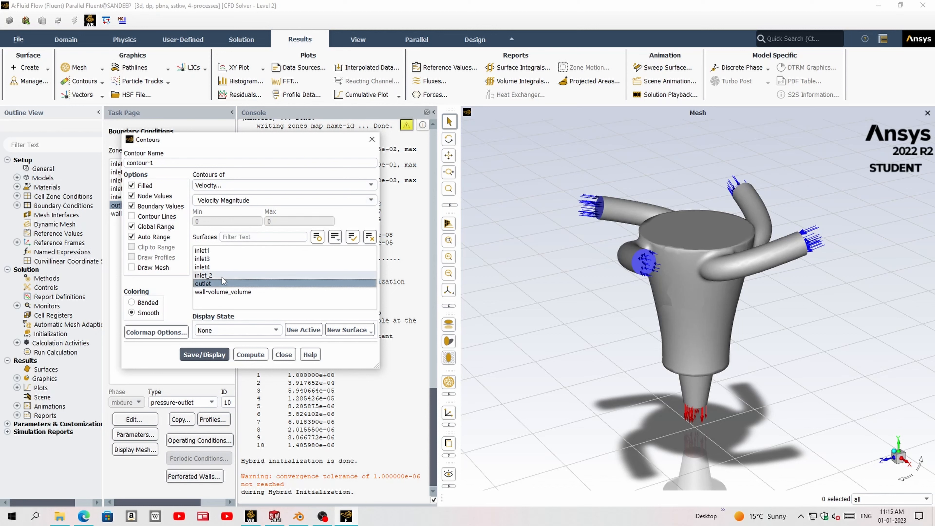
left_click(222, 292)
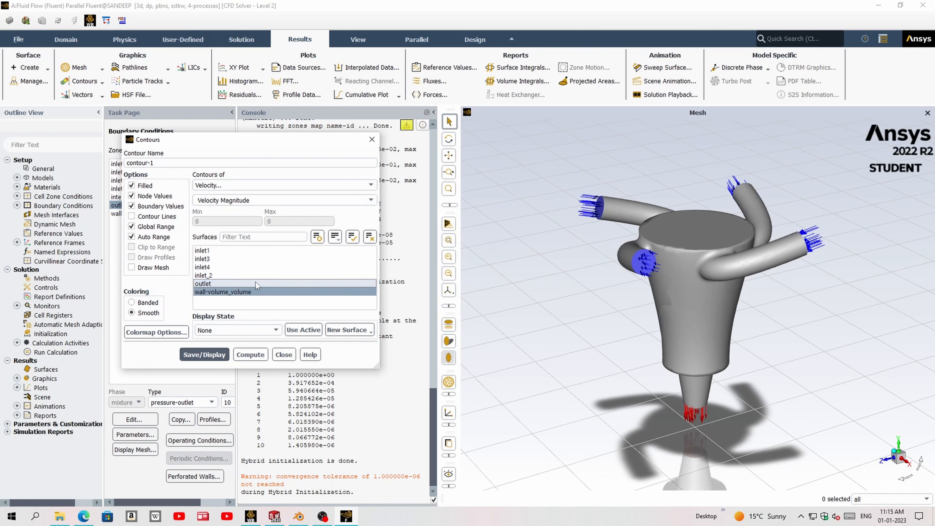
left_click(212, 283)
left_click(213, 275)
left_click(215, 266)
left_click(219, 251)
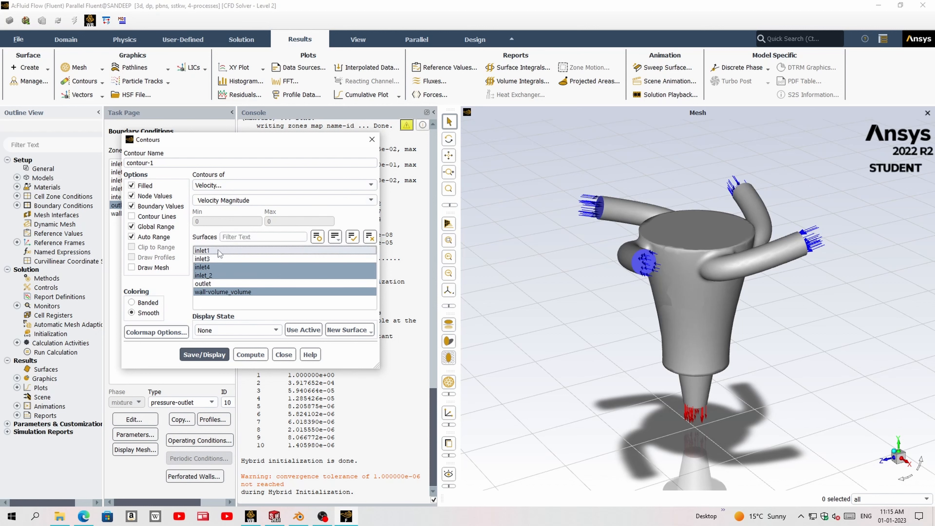
left_click(217, 259)
left_click(218, 283)
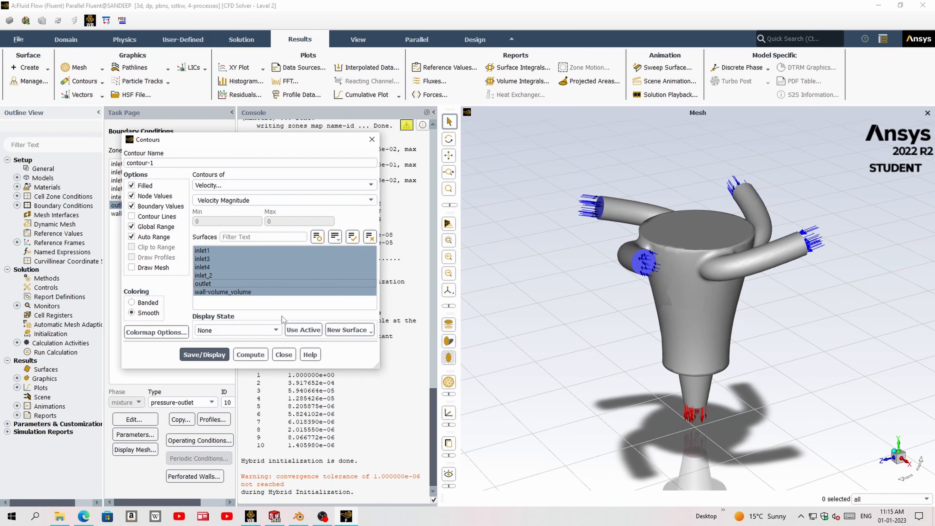
left_click(205, 354)
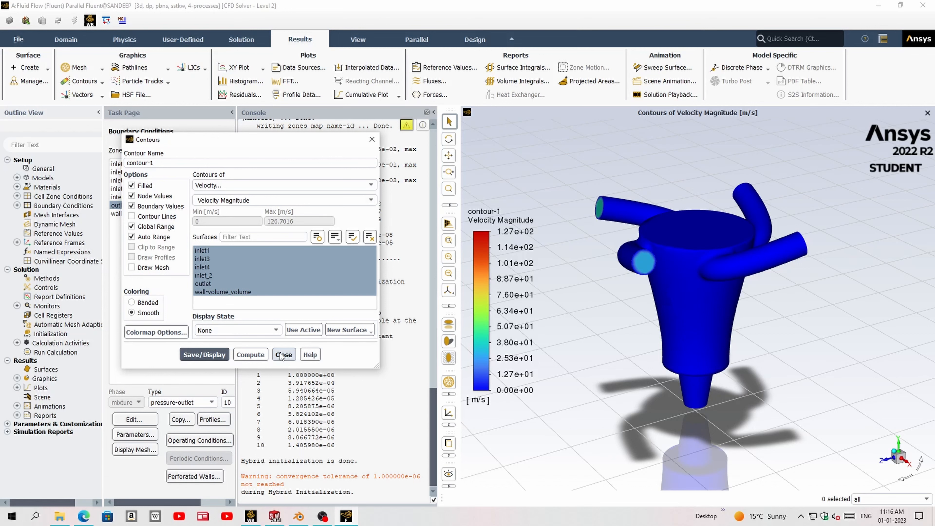
- Apply the active display state to the velocity magnitude contour, save and display it, and close its settings
left_click(302, 330)
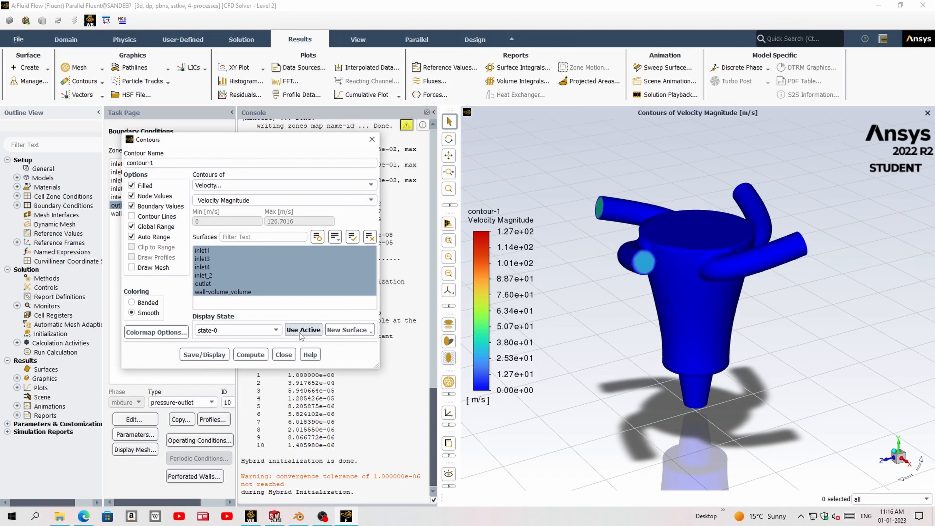
left_click(204, 354)
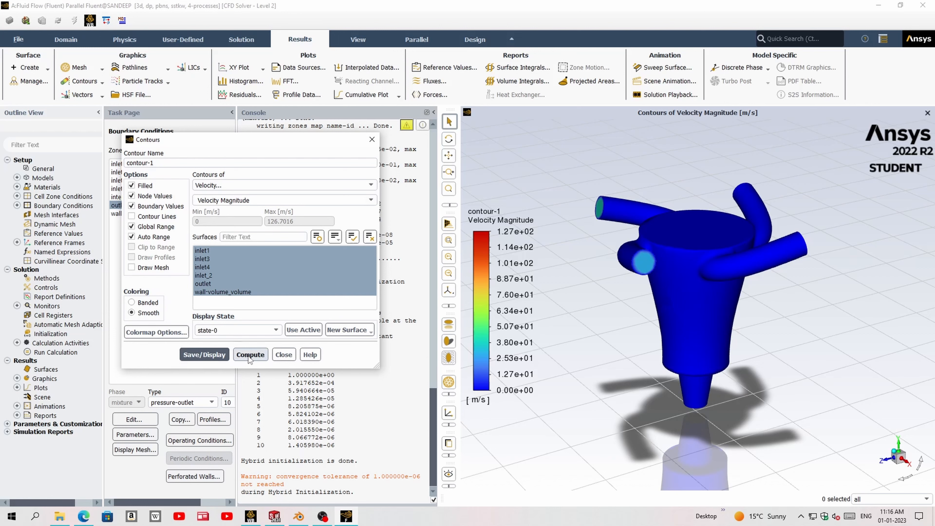
left_click(283, 354)
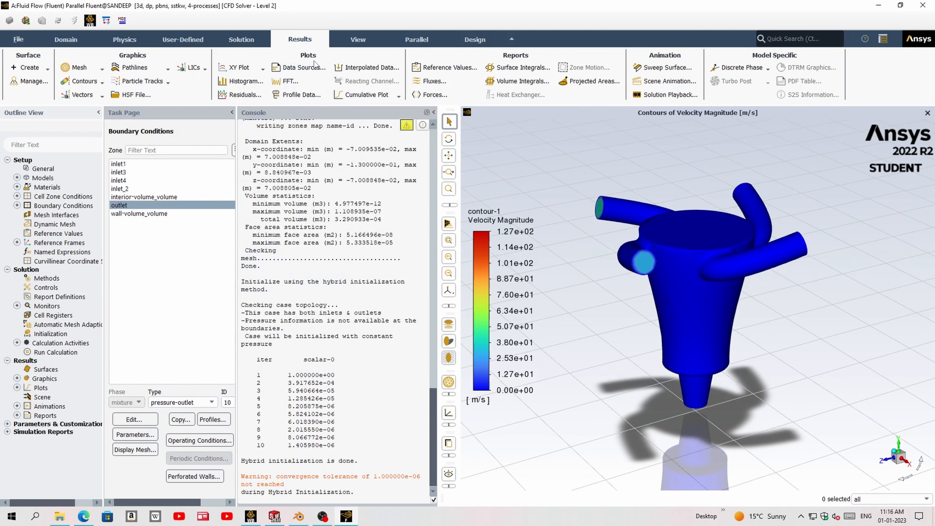
- Create a solution animation of contour-1 in HSF File format, using the active view and recording after every 1 iteration
left_click(243, 39)
left_click(510, 83)
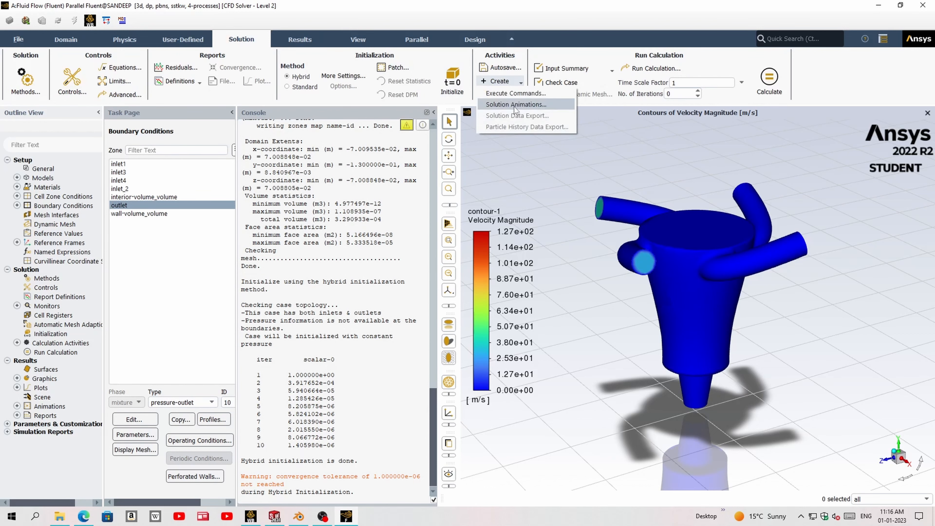
left_click(516, 110)
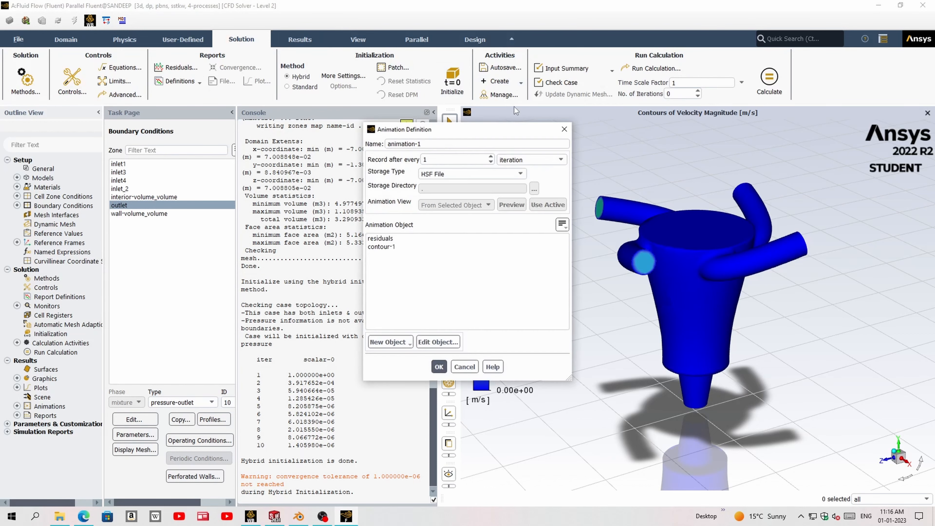
left_click(400, 247)
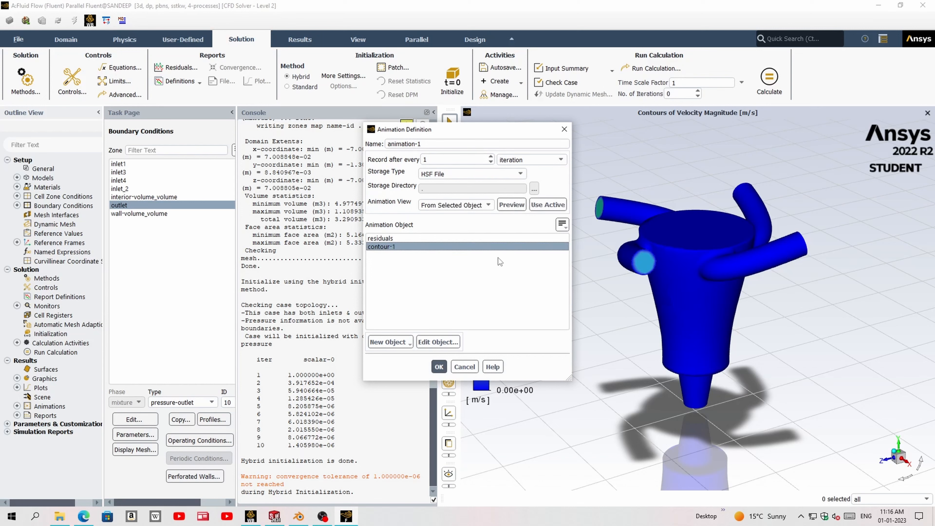
left_click(540, 205)
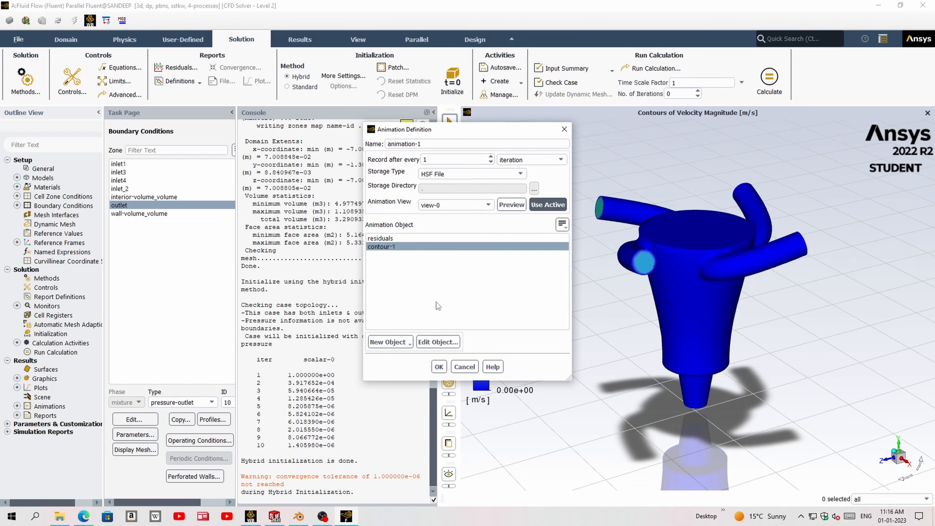
left_click(438, 367)
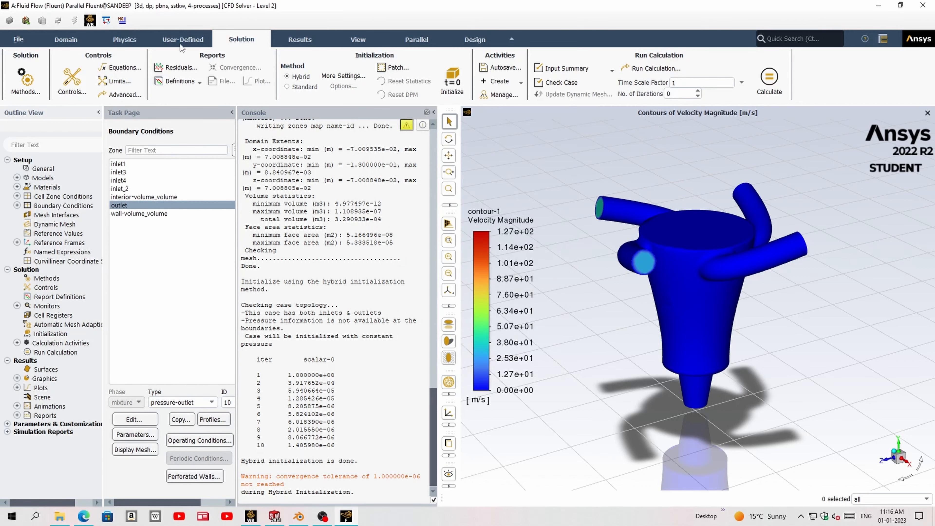
- Start another contour plot and set its variable to Dynamic Pressure under the Pressure category
left_click(290, 43)
left_click(83, 81)
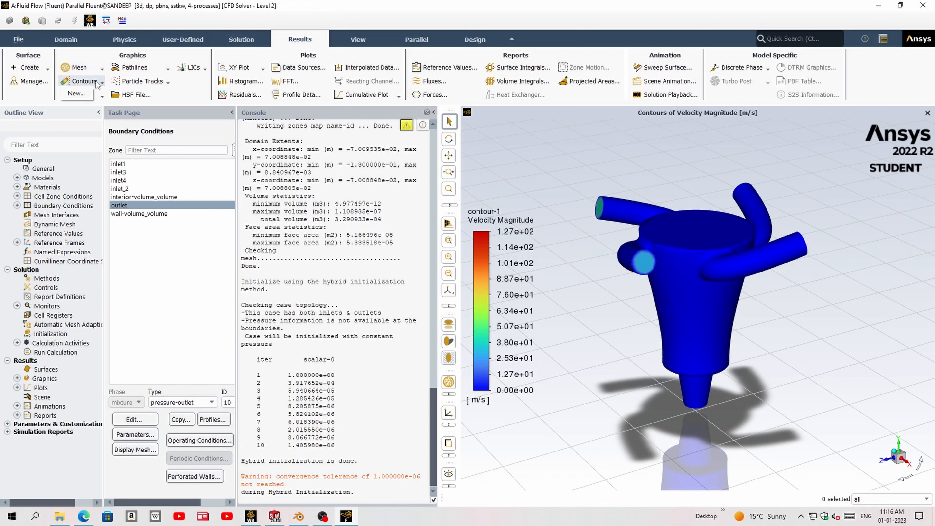
left_click(216, 186)
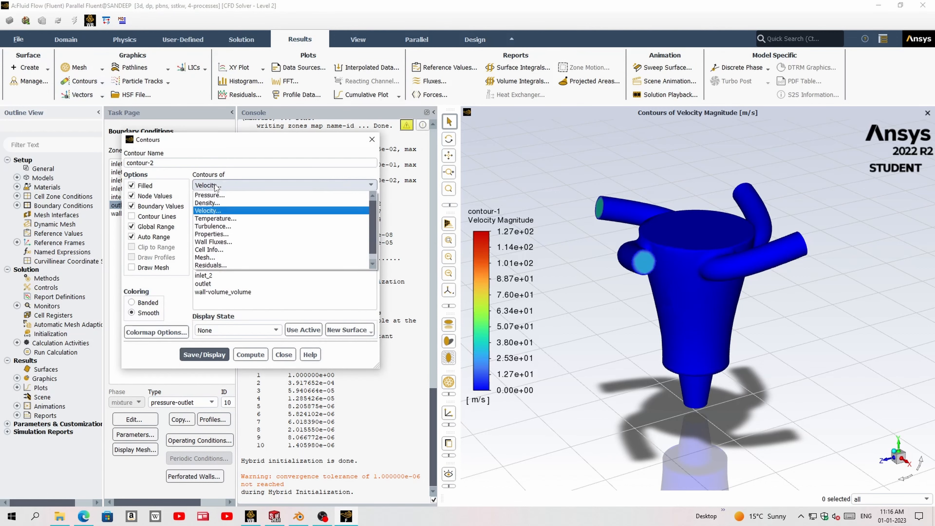
left_click(236, 195)
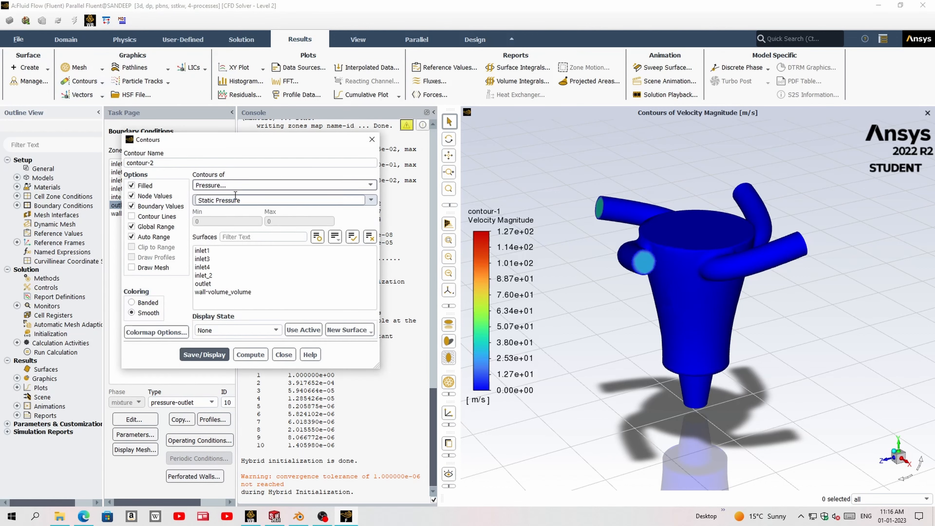
left_click(318, 200)
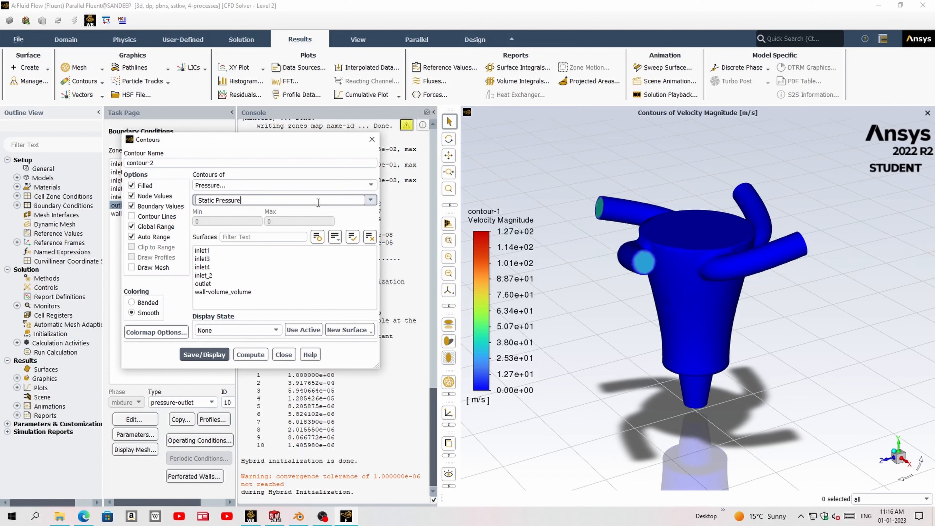
left_click(369, 202)
left_click(228, 226)
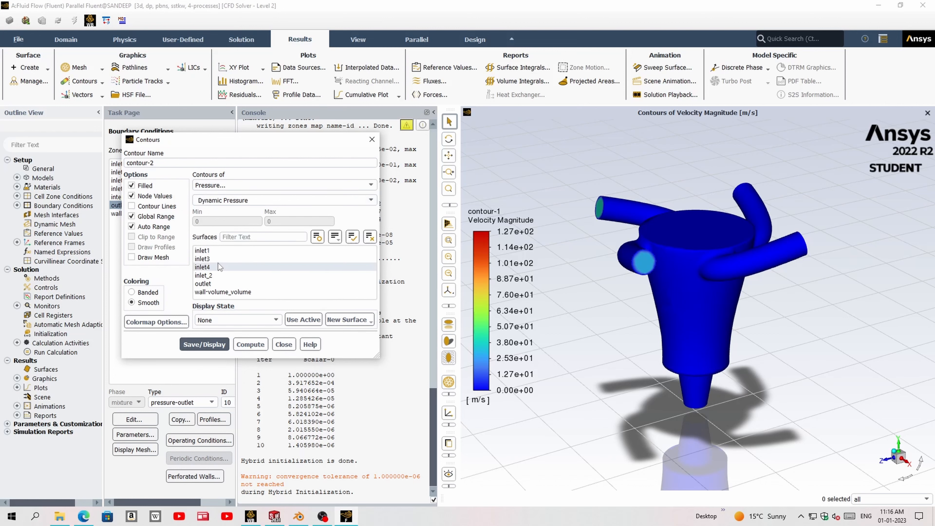
- Select all four inlets, the outlet and wall-volume_volume for the dynamic pressure contour, save and display it, and close its settings
left_click(241, 291)
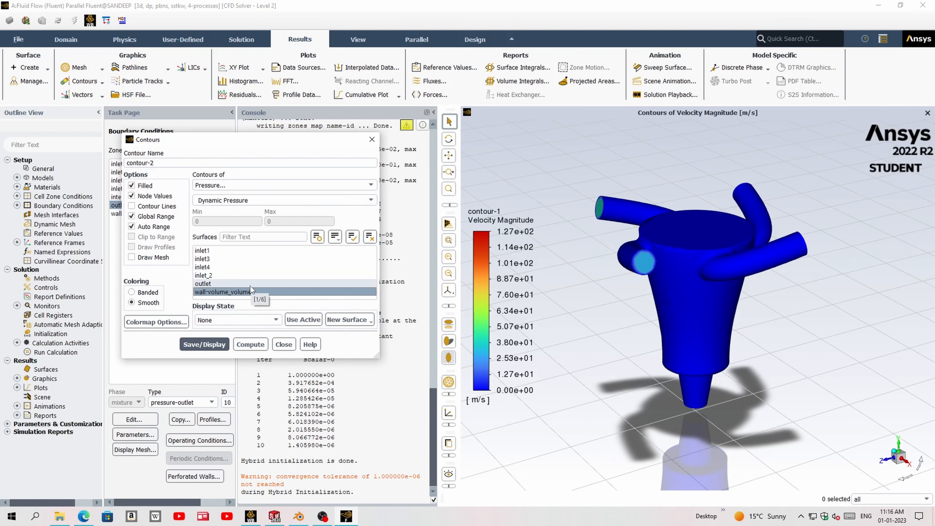
left_click(226, 275)
left_click(221, 266)
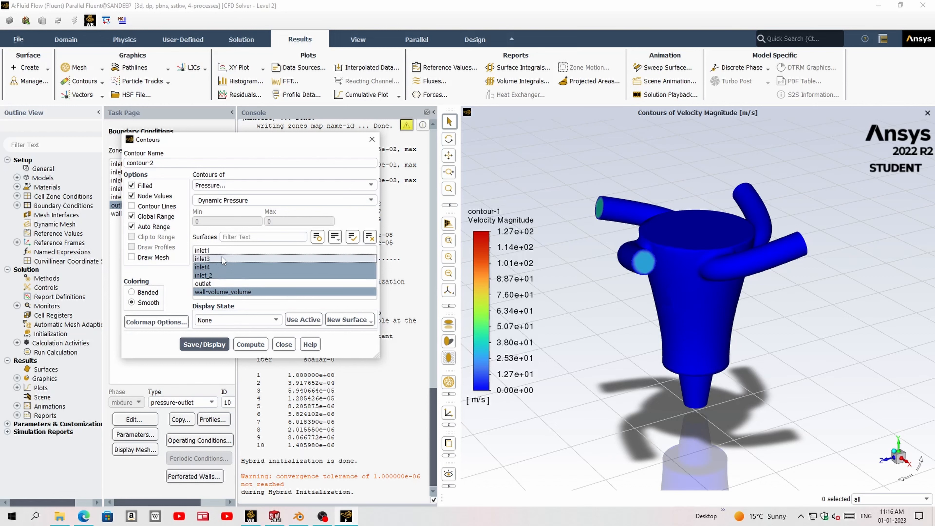
left_click(222, 258)
left_click(221, 251)
left_click(224, 283)
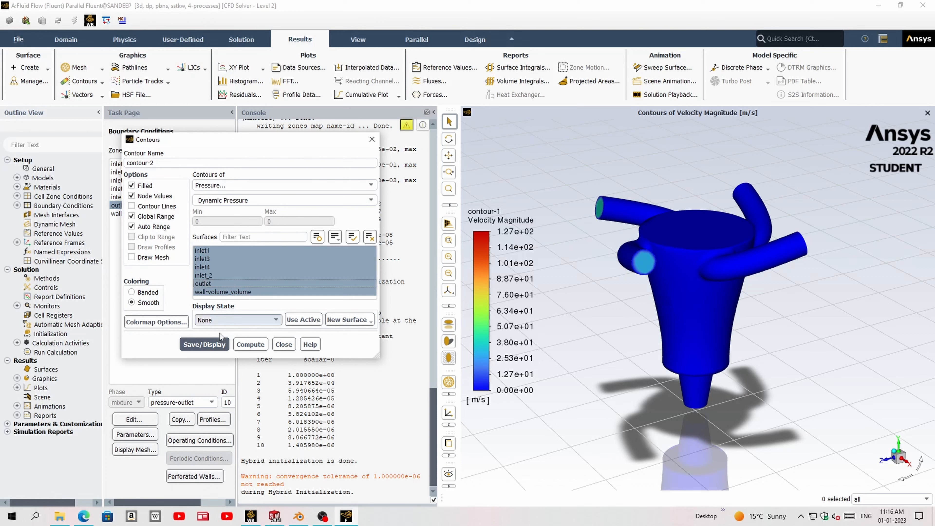
left_click(206, 344)
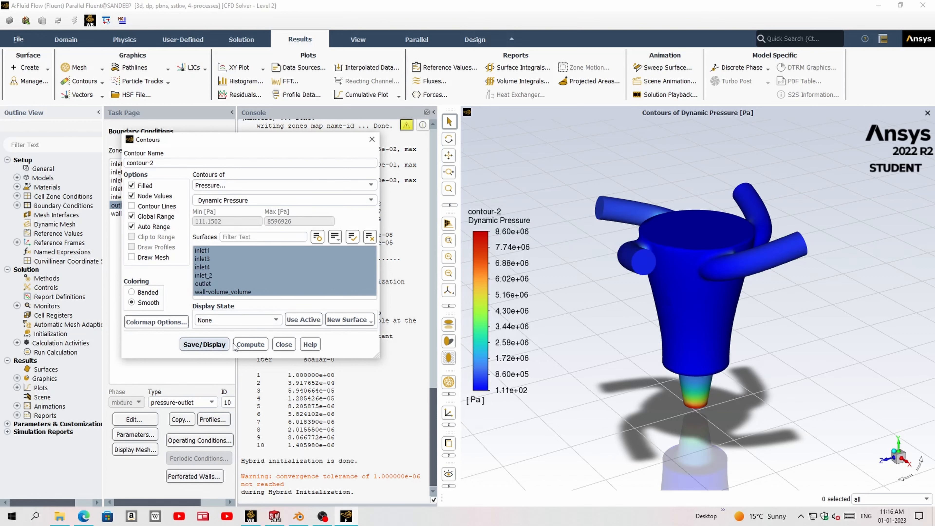
left_click(283, 344)
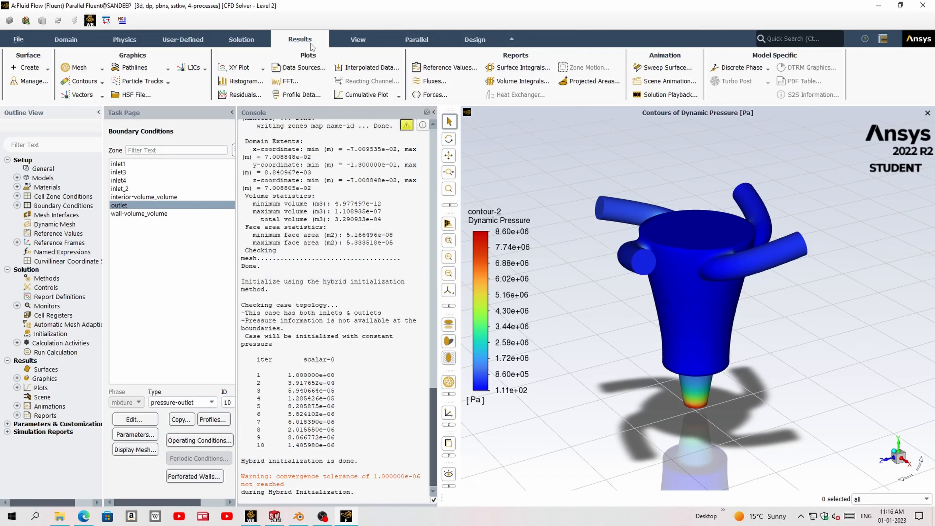
- Create a second solution animation that records contour-2 after every 1 iteration, using the active view
left_click(238, 41)
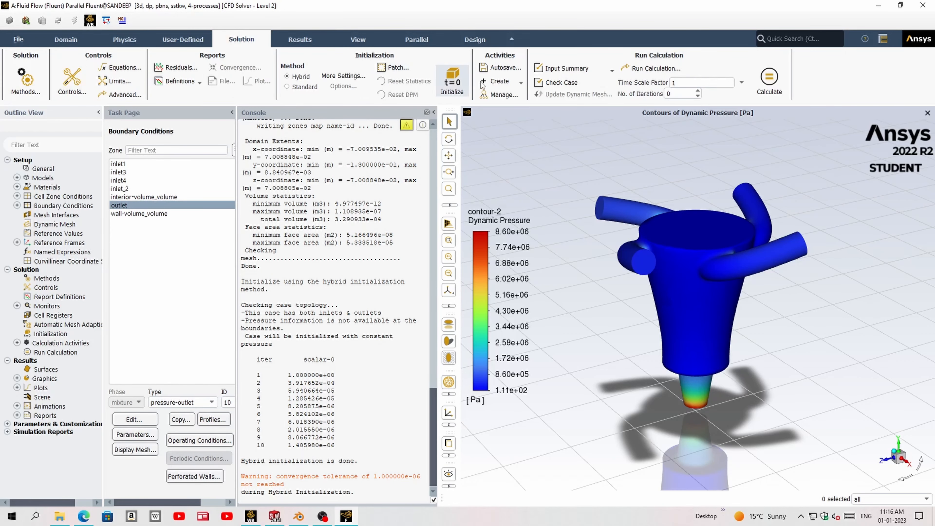
left_click(496, 82)
left_click(512, 104)
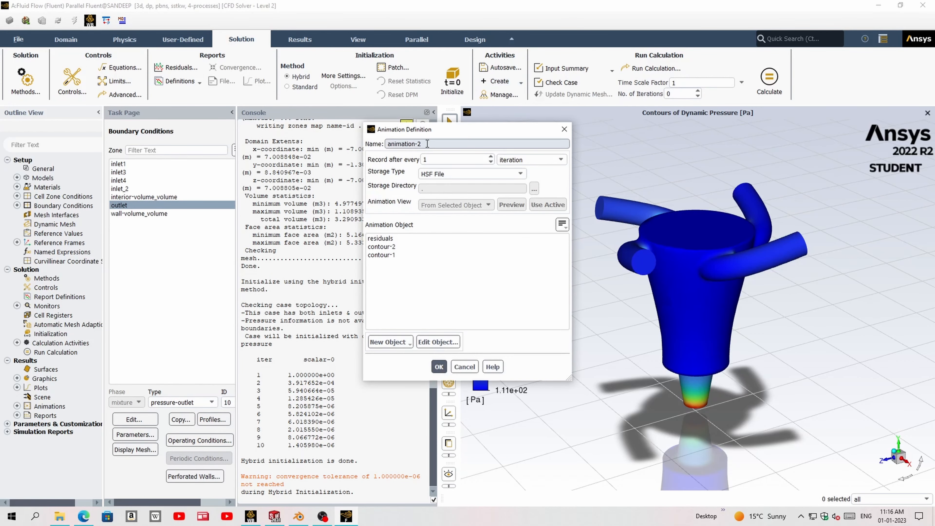
left_click(401, 247)
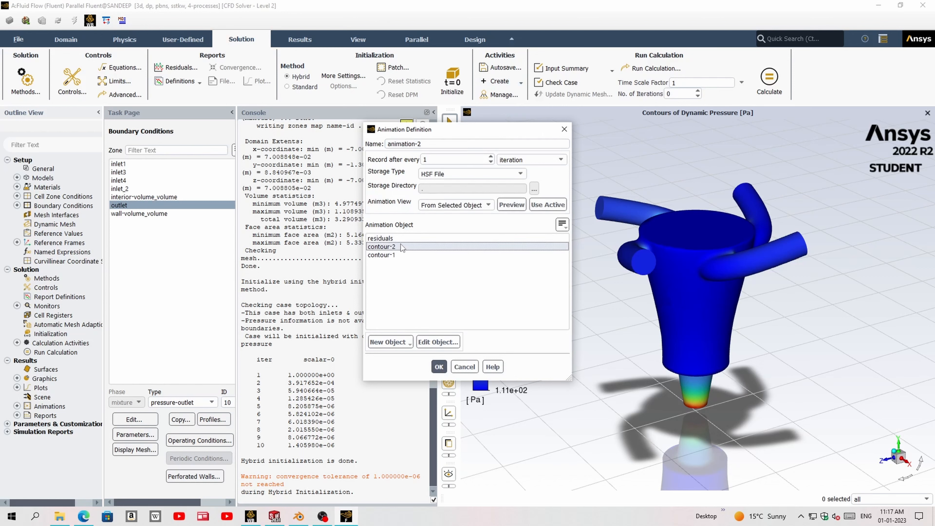
left_click(547, 204)
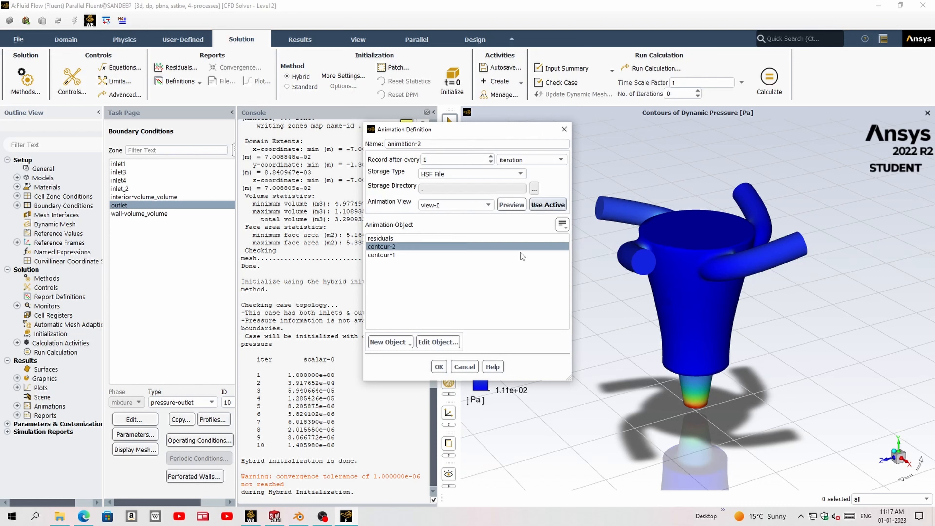
left_click(439, 366)
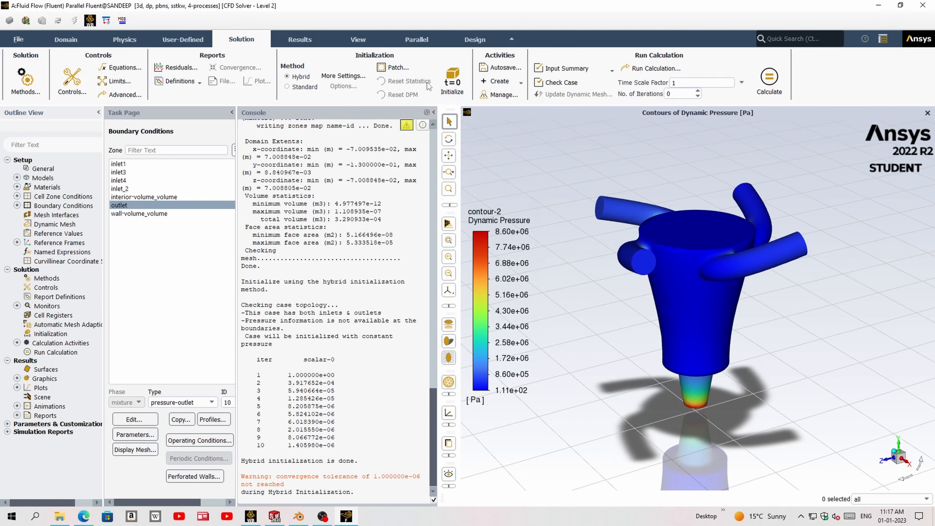
- Set the number of iterations to 300 and start the calculation
left_click(668, 94)
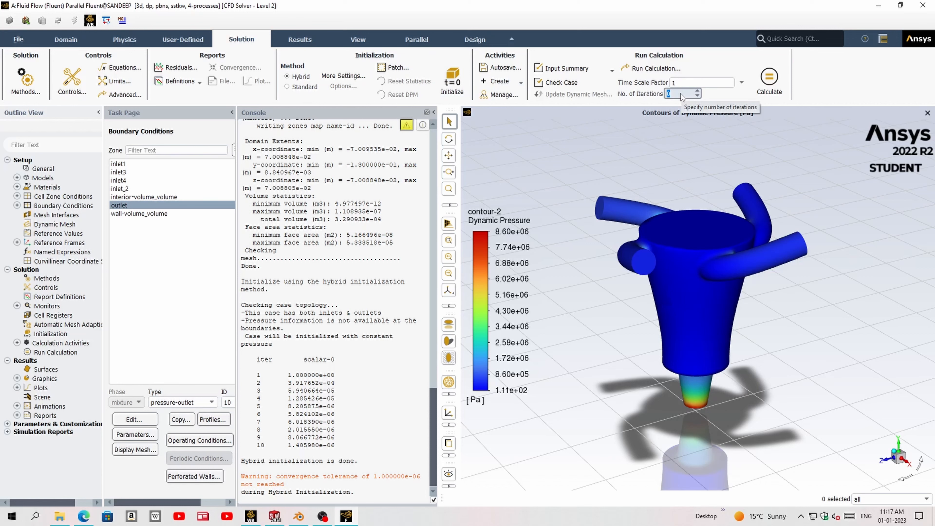
type("00")
left_click(767, 85)
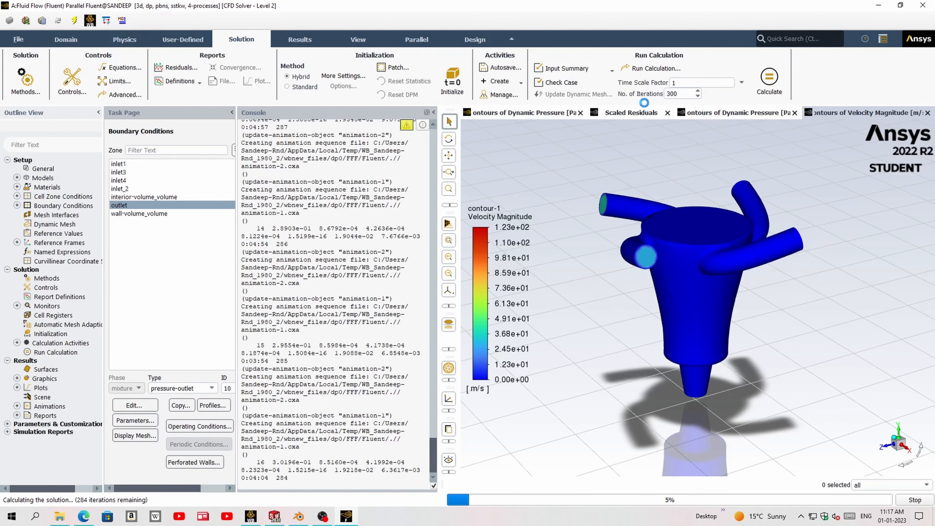
- Monitor the running calculation by examining the scaled residuals and the dynamic pressure and velocity magnitude contours
left_click(638, 114)
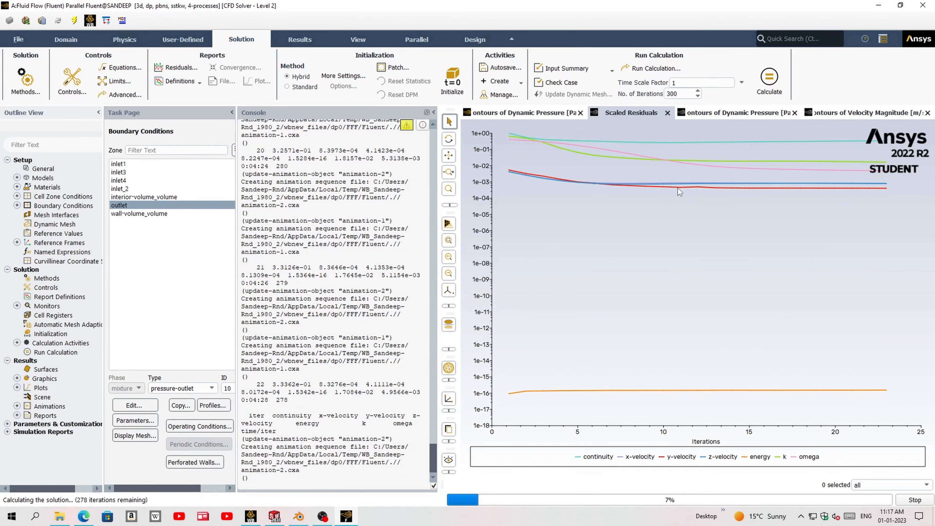
left_click(520, 116)
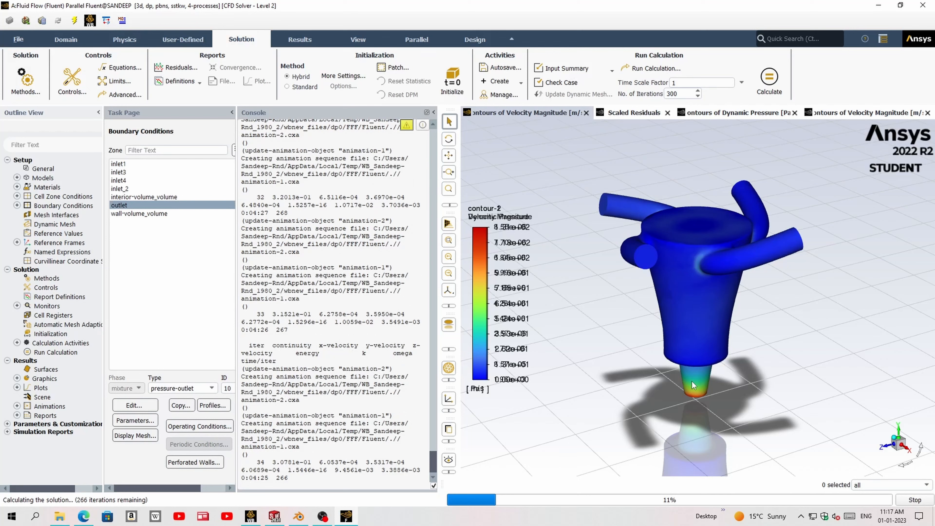
mouse_move(512, 230)
left_mouse_down()
mouse_move(533, 190)
mouse_move(533, 324)
mouse_move(521, 247)
mouse_move(511, 241)
left_mouse_up()
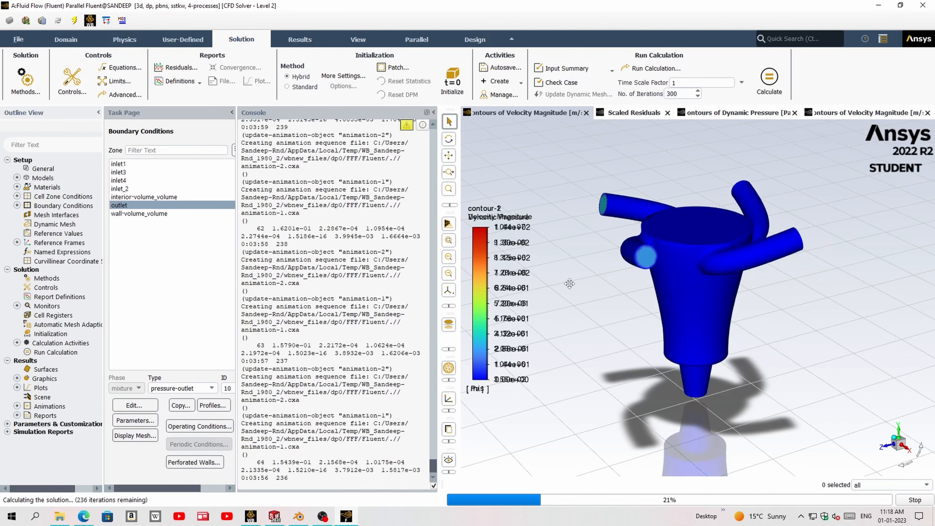
left_click(624, 113)
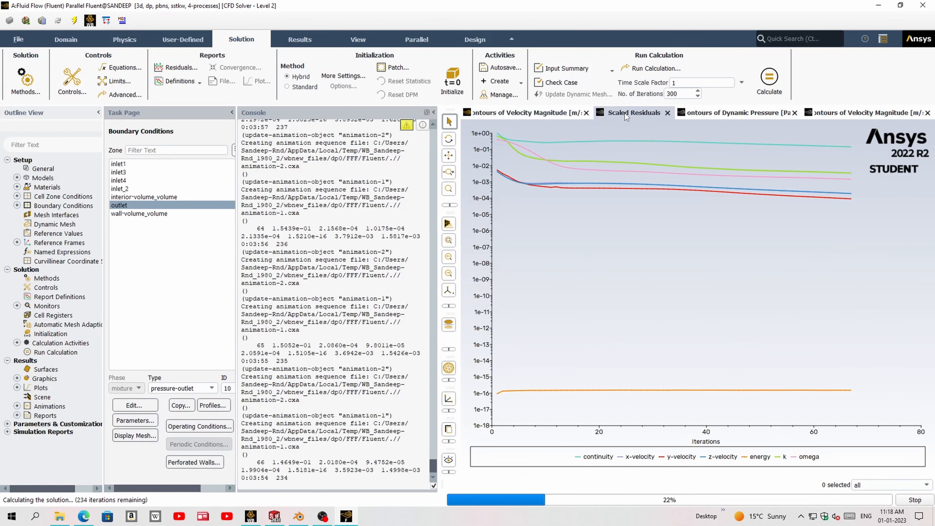
mouse_move(854, 198)
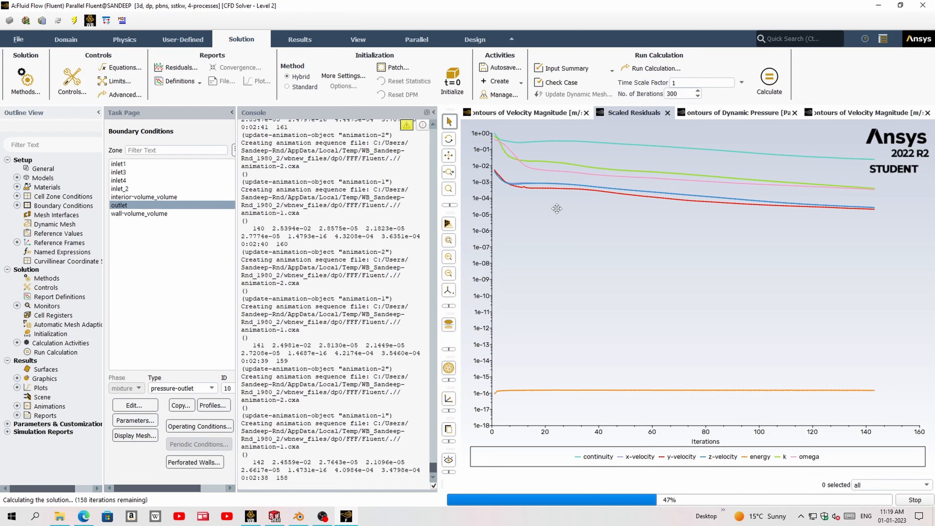
mouse_move(861, 211)
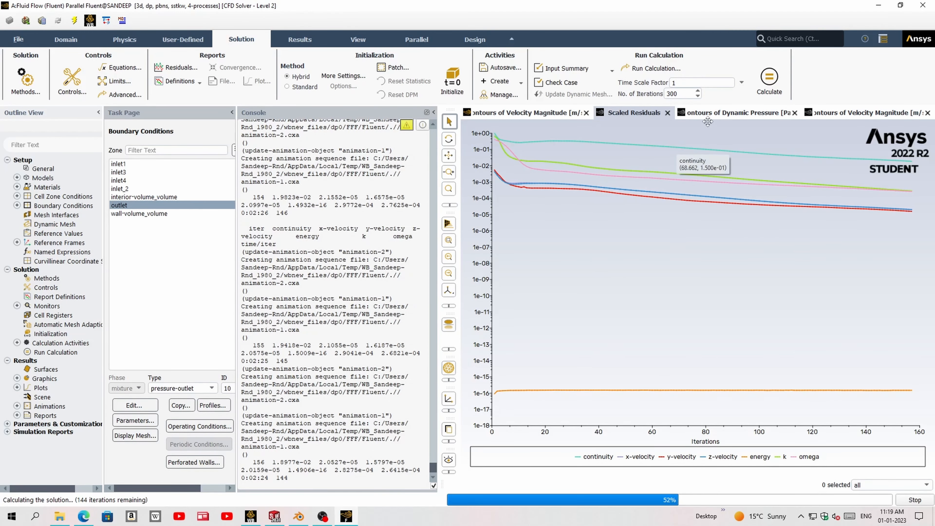
left_click(720, 113)
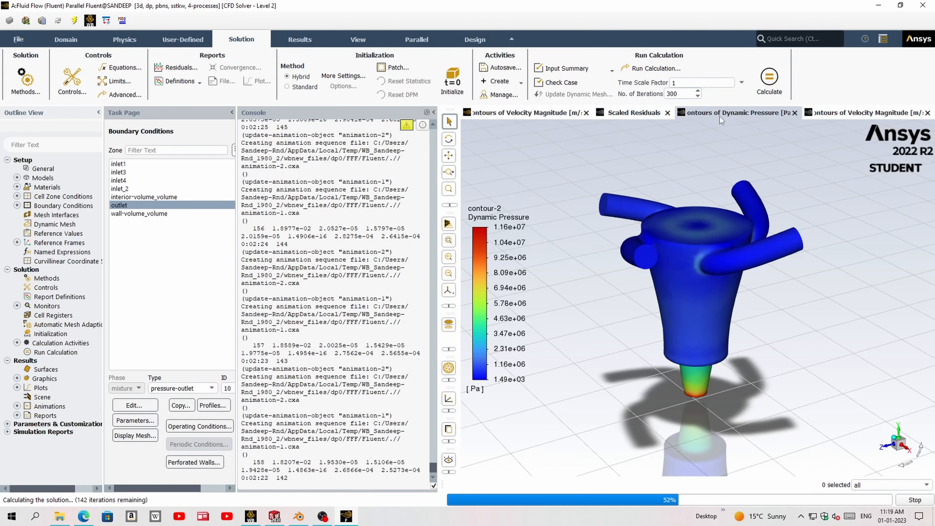
left_click(856, 112)
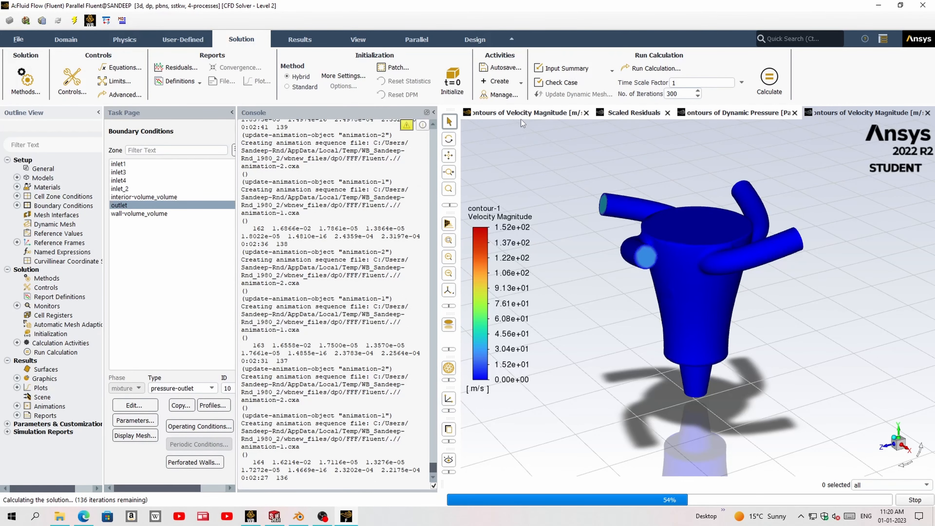
left_click(523, 114)
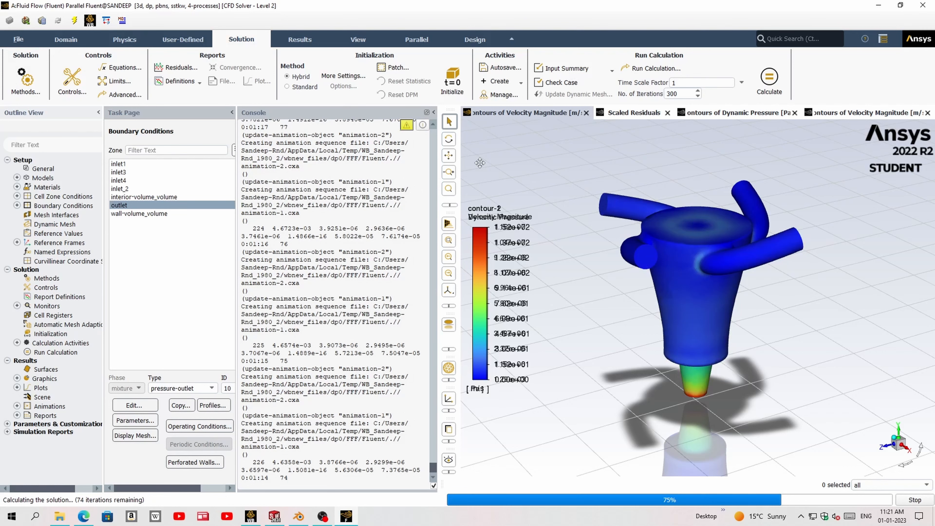
left_click(630, 112)
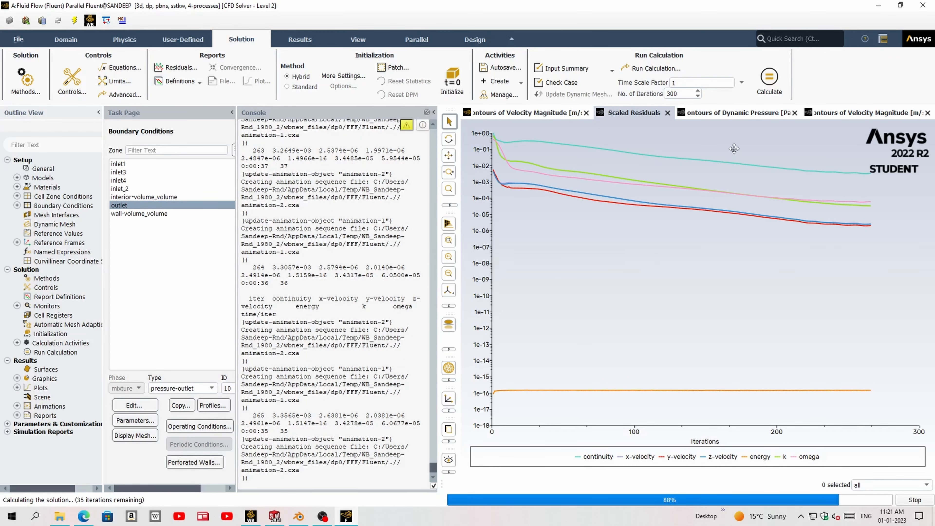
- Examine the velocity magnitude and dynamic pressure contours, and read the scaled residual curves to judge the solution's convergence
left_click(540, 112)
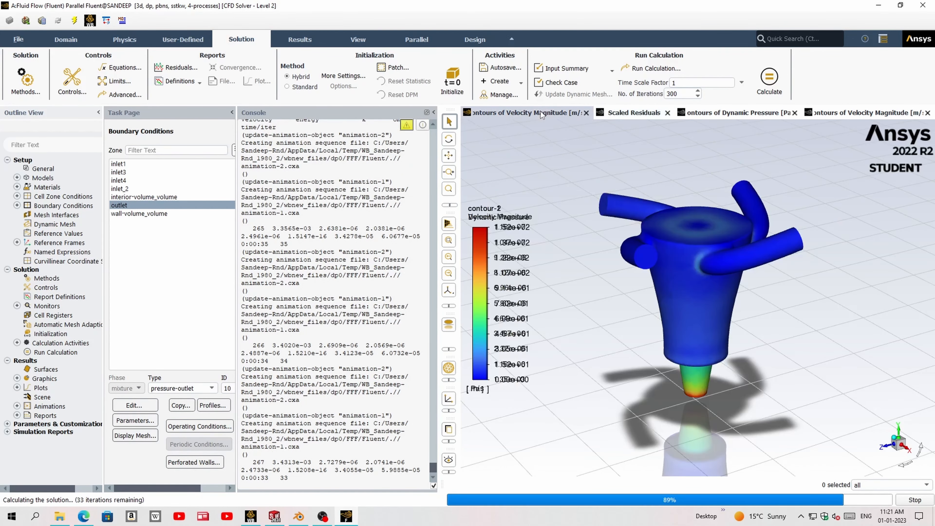
left_click(729, 112)
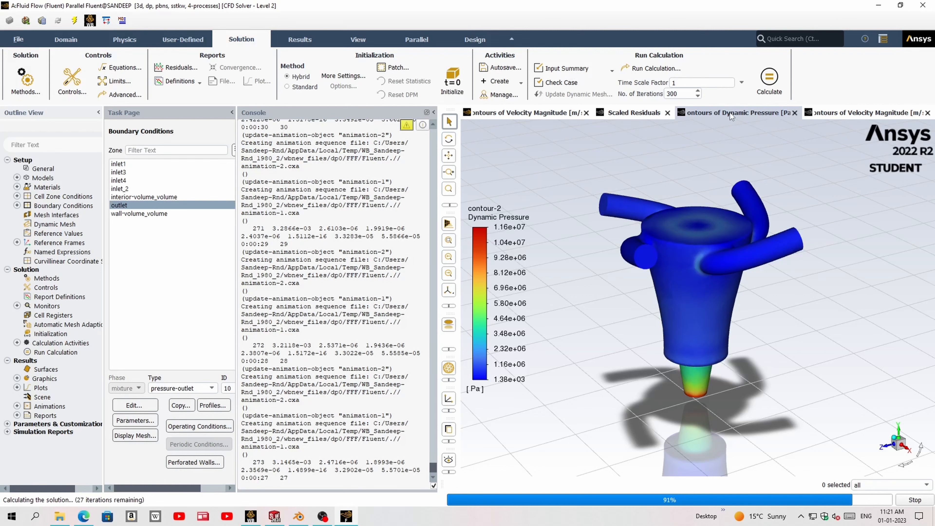
left_click(634, 114)
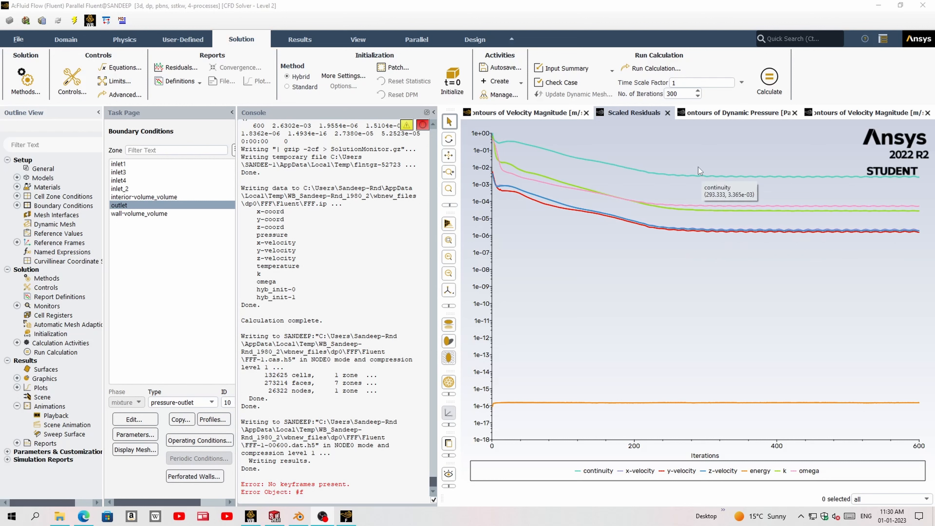
mouse_move(710, 233)
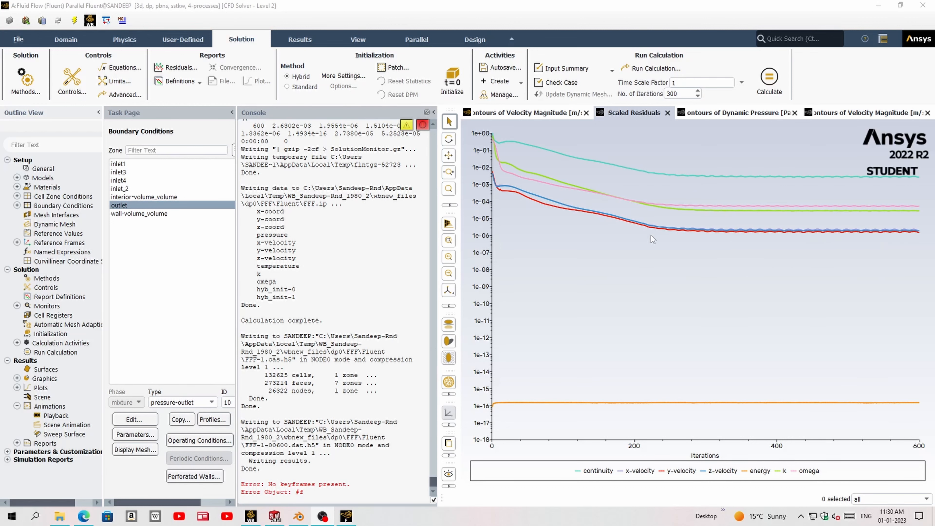
left_click(679, 95)
mouse_move(669, 231)
mouse_move(678, 196)
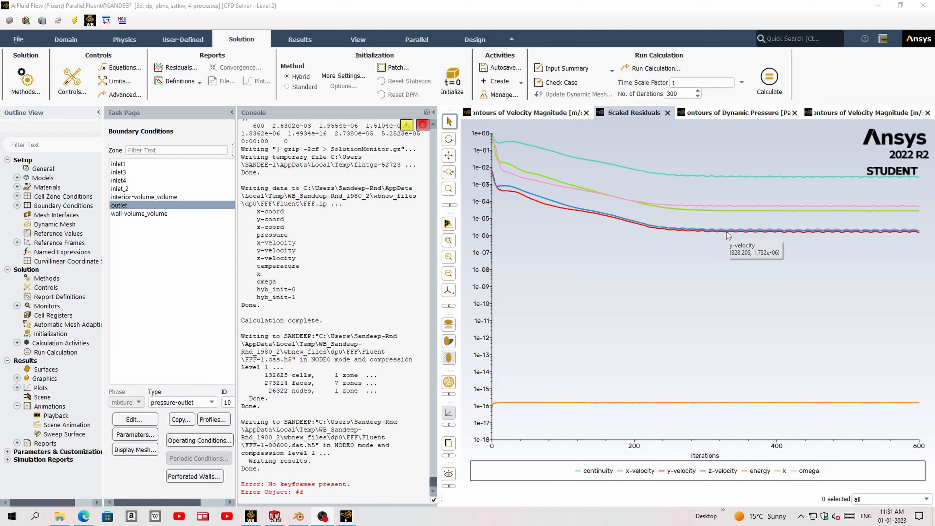
mouse_move(755, 176)
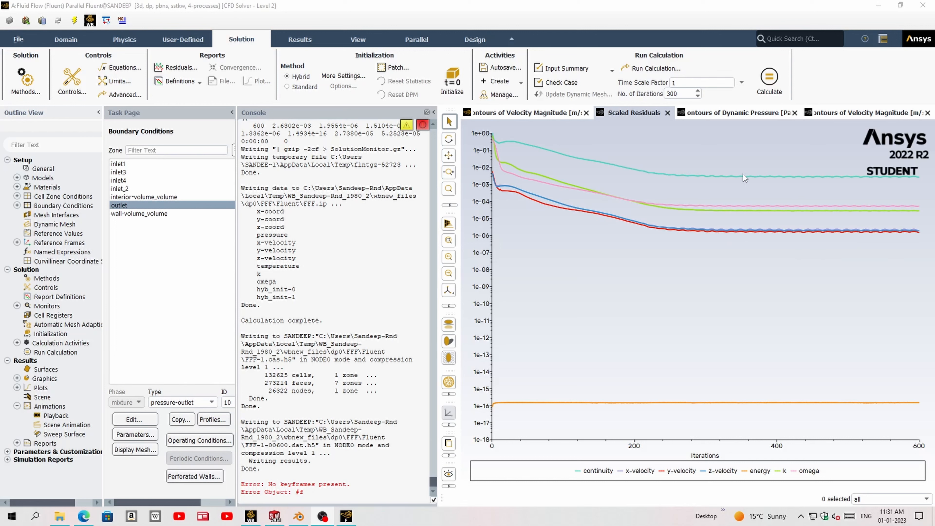
mouse_move(862, 225)
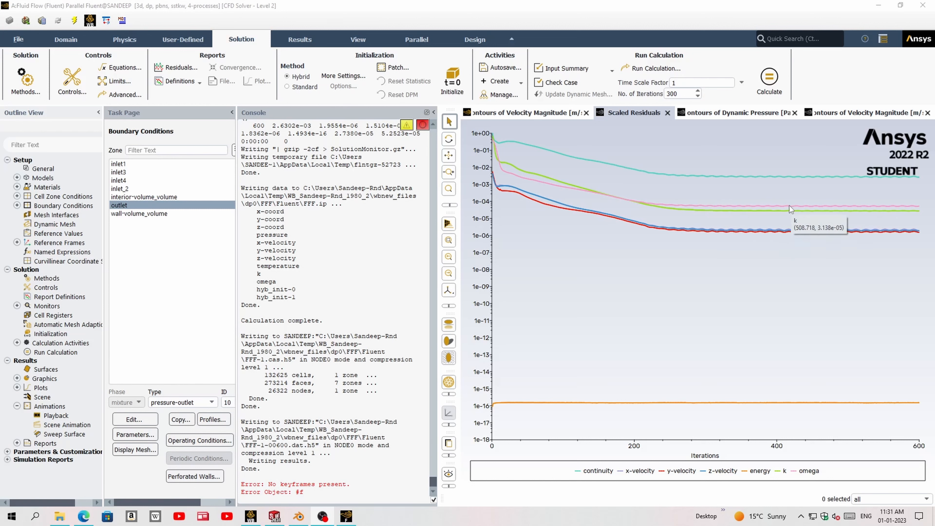
mouse_move(543, 167)
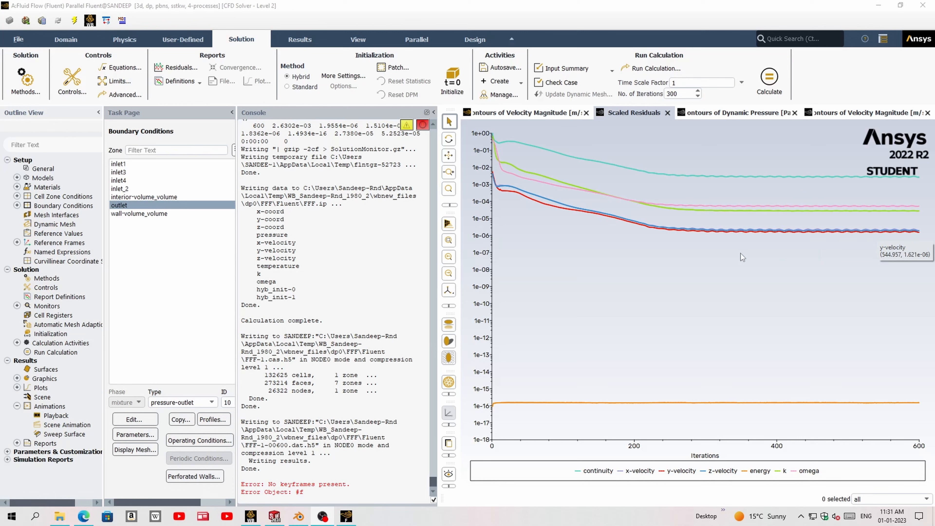
- Quit Fluent, keeping the settings changes for the current calculation only, and open the Results of the fluid flow system in CFD-Post
left_click(527, 114)
left_click(928, 6)
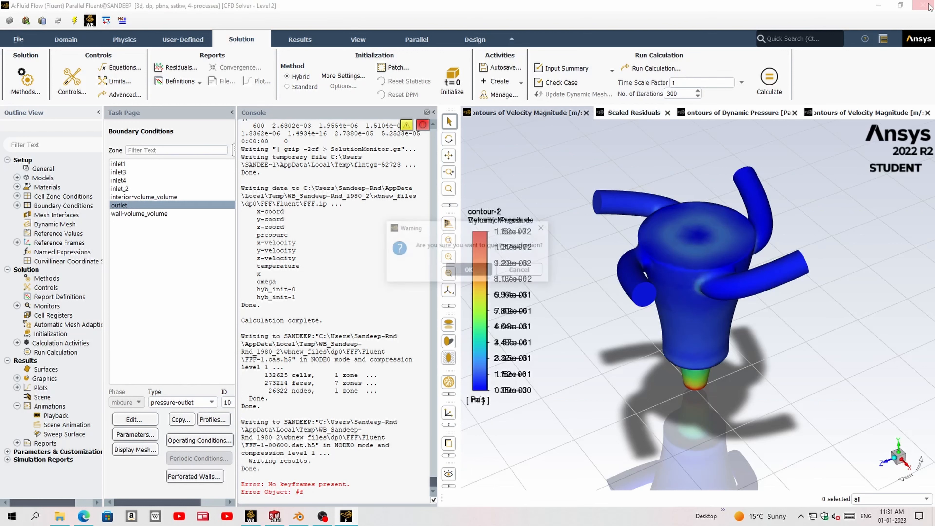
left_click(470, 273)
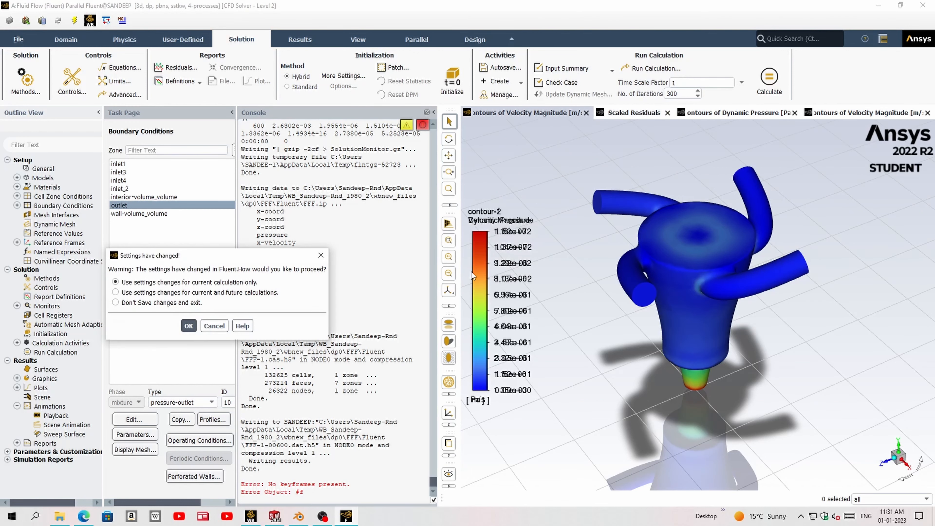
left_click(188, 326)
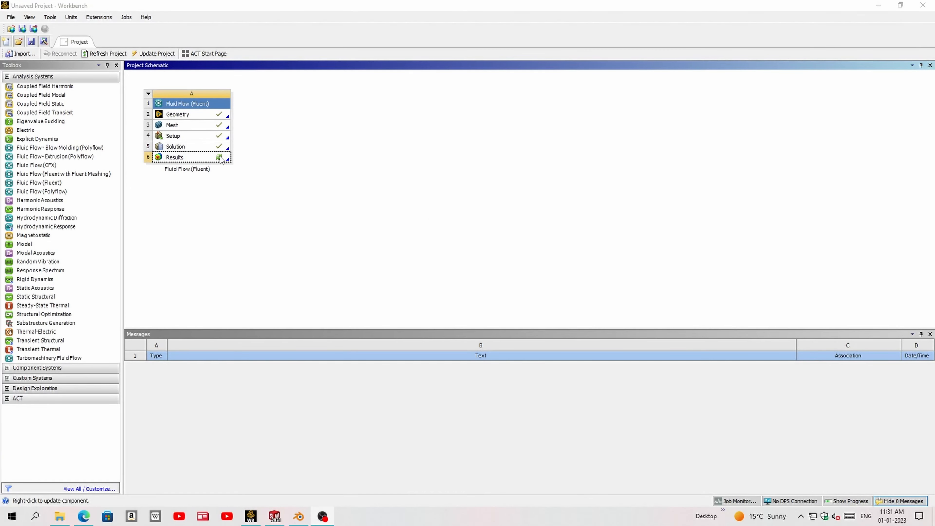
double_click(220, 158)
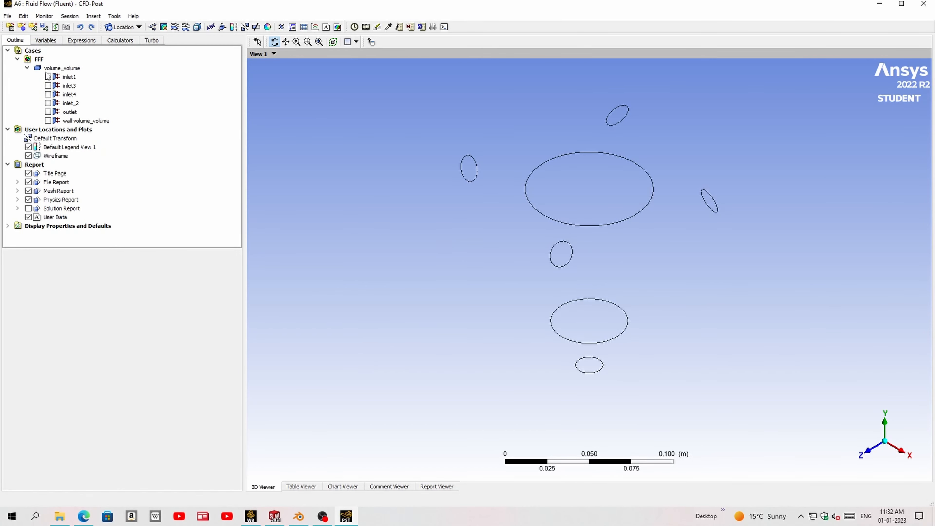
- Display wall volume_volume and set its transparency to 0.697
left_click(48, 121)
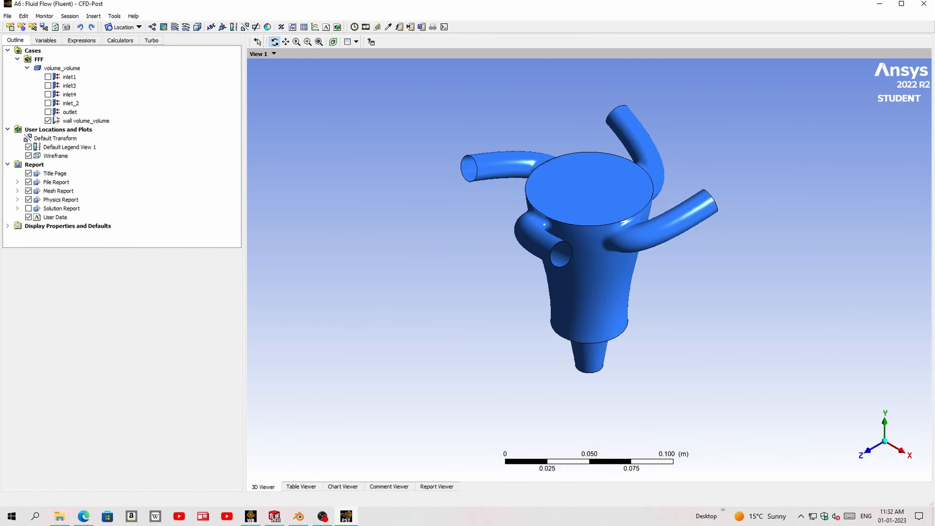
left_click(68, 120)
left_click(41, 267)
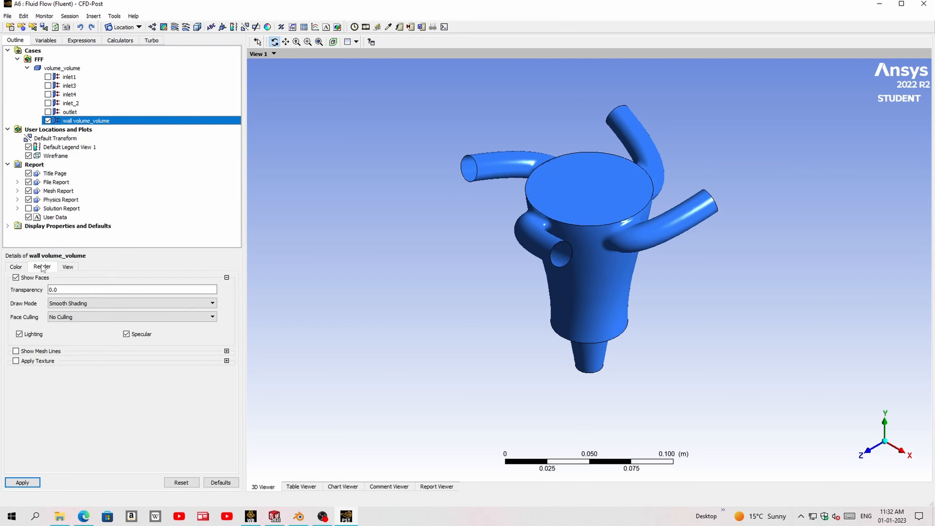
left_click(68, 291)
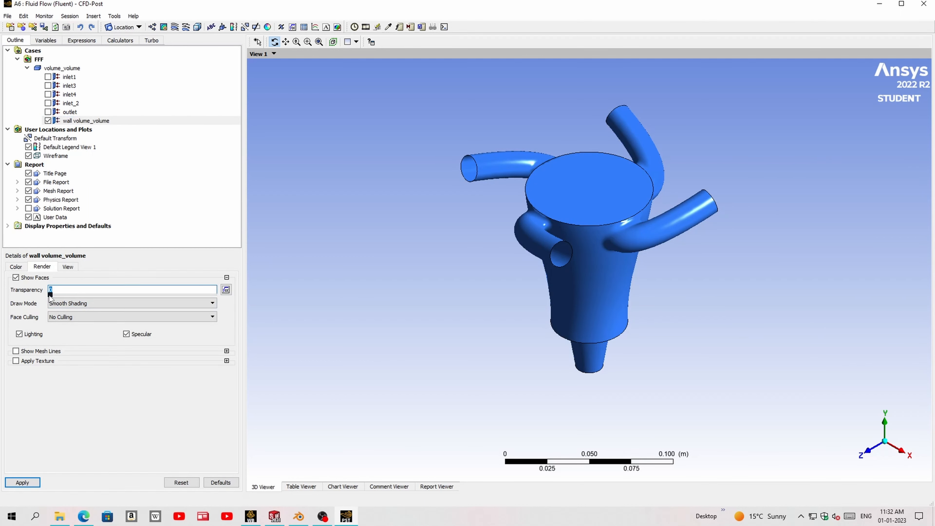
left_click_drag(49, 296, 165, 297)
left_click(22, 483)
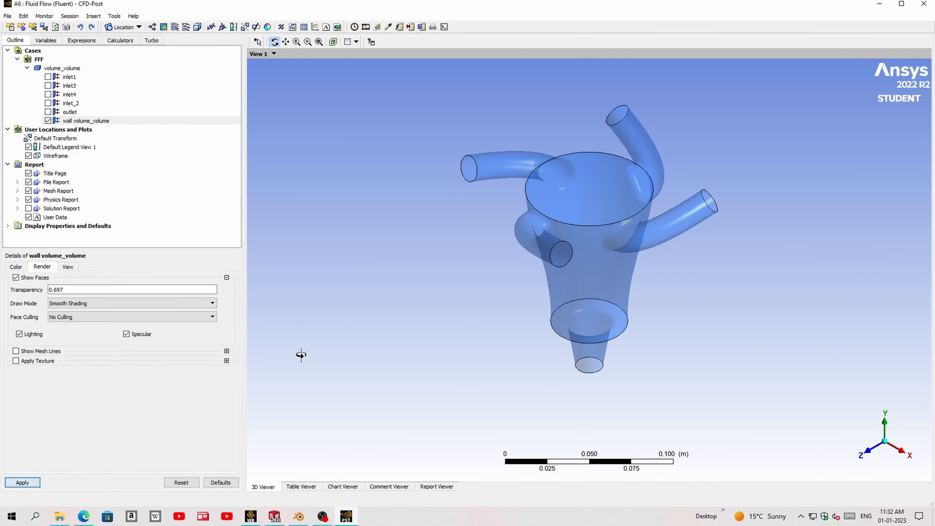
left_click_drag(299, 355, 293, 246)
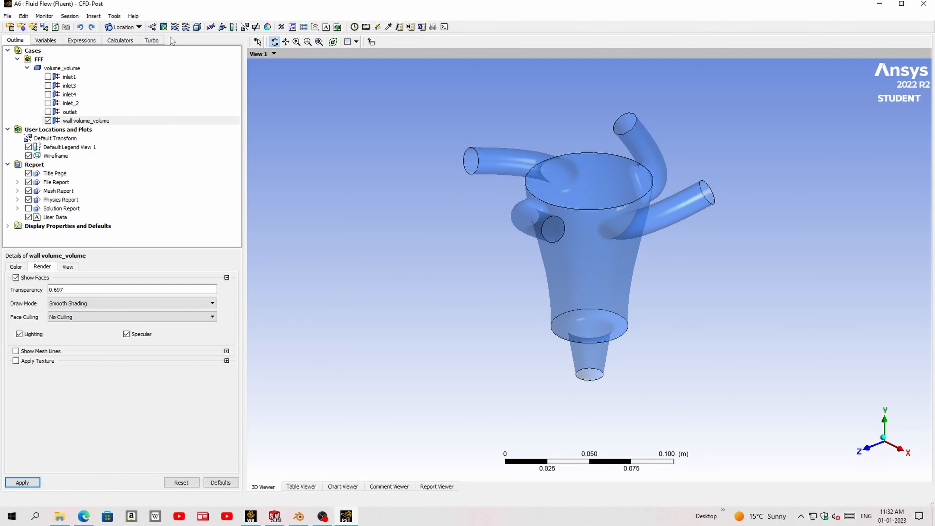
- Create an XY slice plane at Z 0.0 m through all domains
left_click(138, 30)
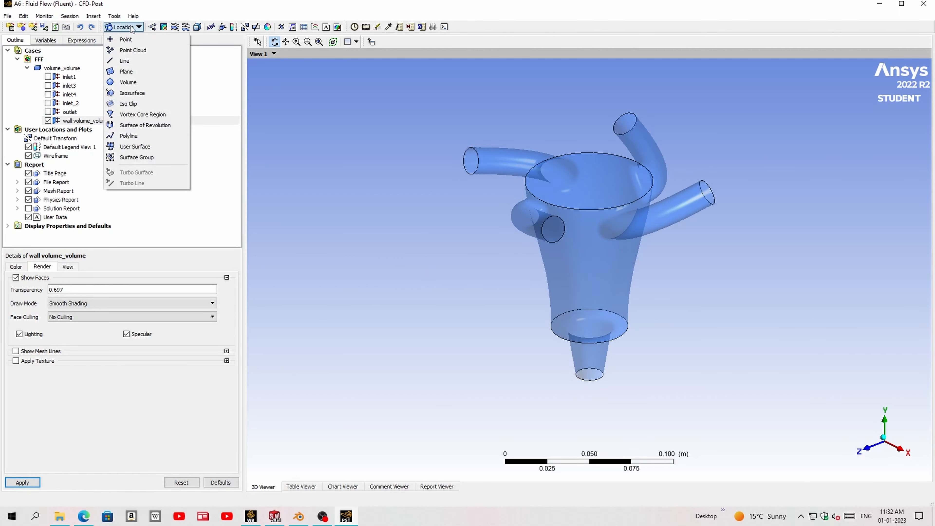
left_click(133, 71)
left_click(154, 109)
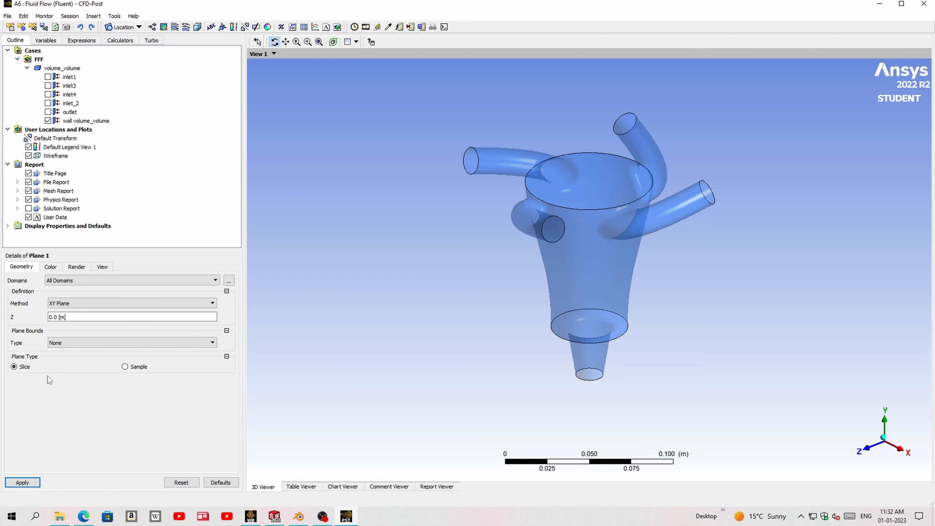
left_click(22, 482)
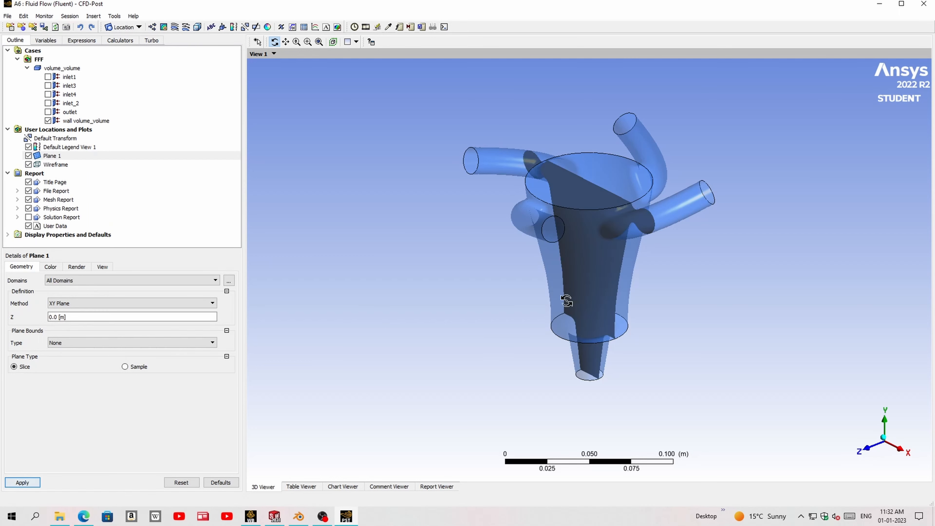
left_click_drag(581, 260, 602, 273)
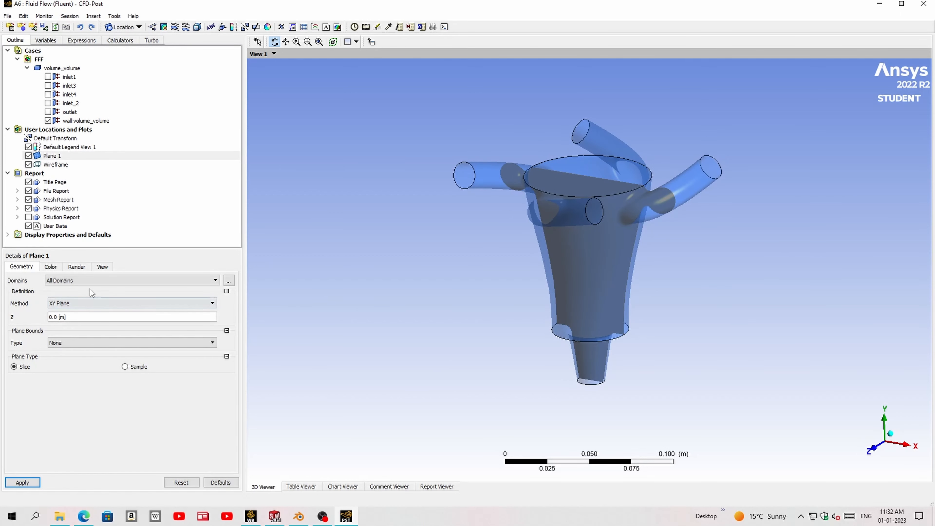
- Color Plane 1 by the Velocity variable with the global range and view the slice along the Z axis
left_click(51, 268)
left_click(73, 280)
left_click(74, 293)
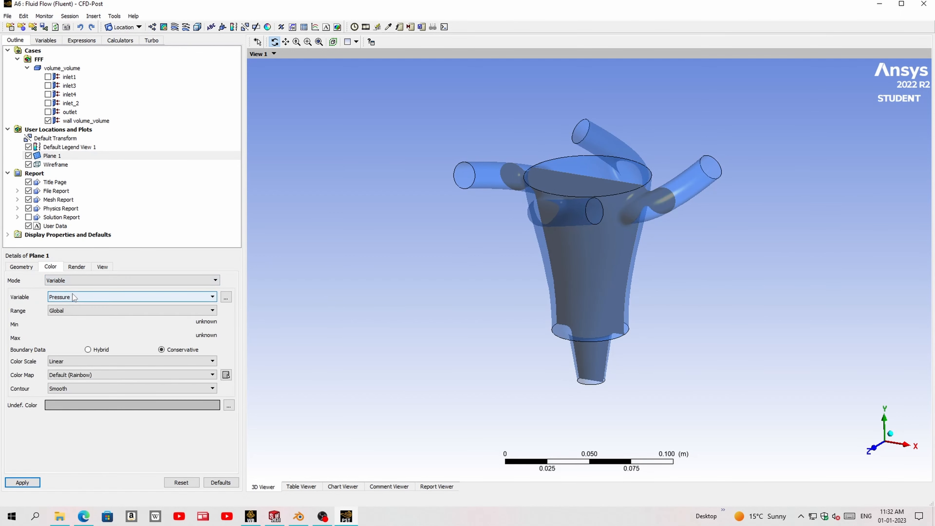
left_click(74, 297)
left_click(74, 363)
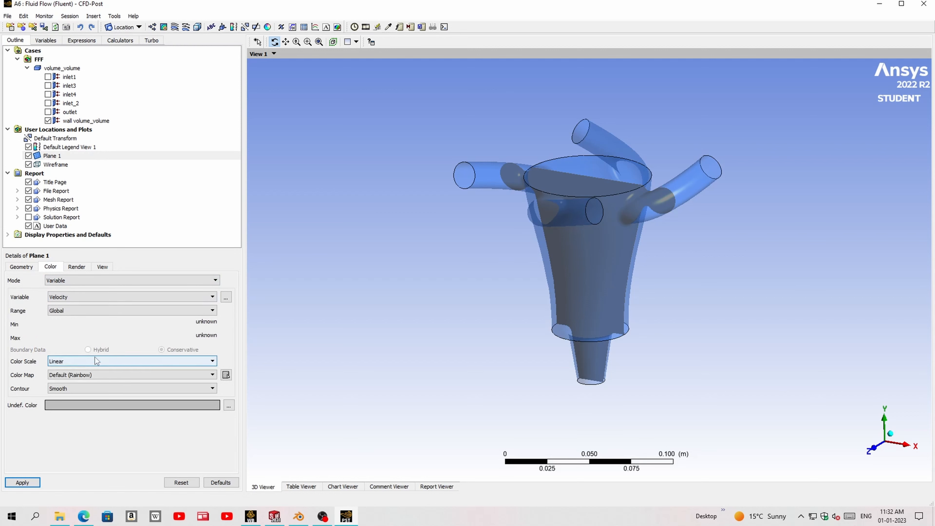
left_click(22, 482)
left_click_drag(597, 368, 601, 313)
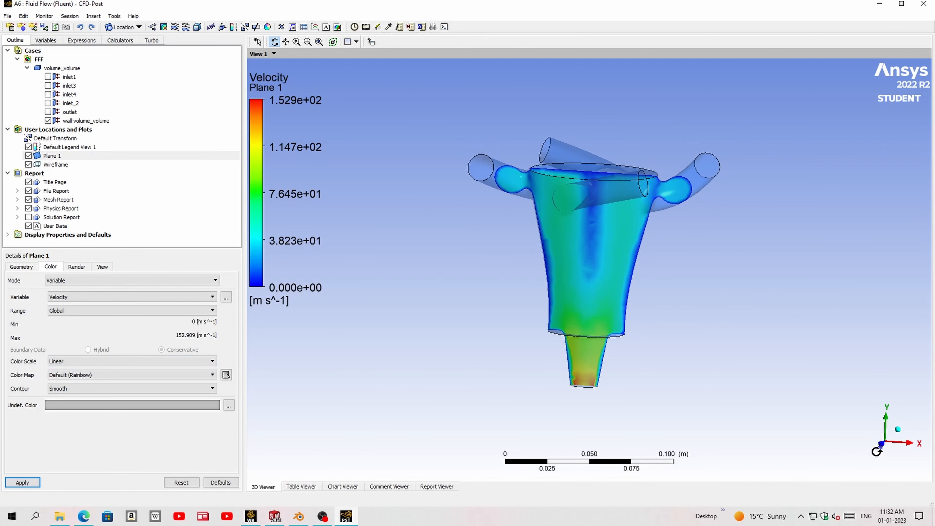
left_click(880, 446)
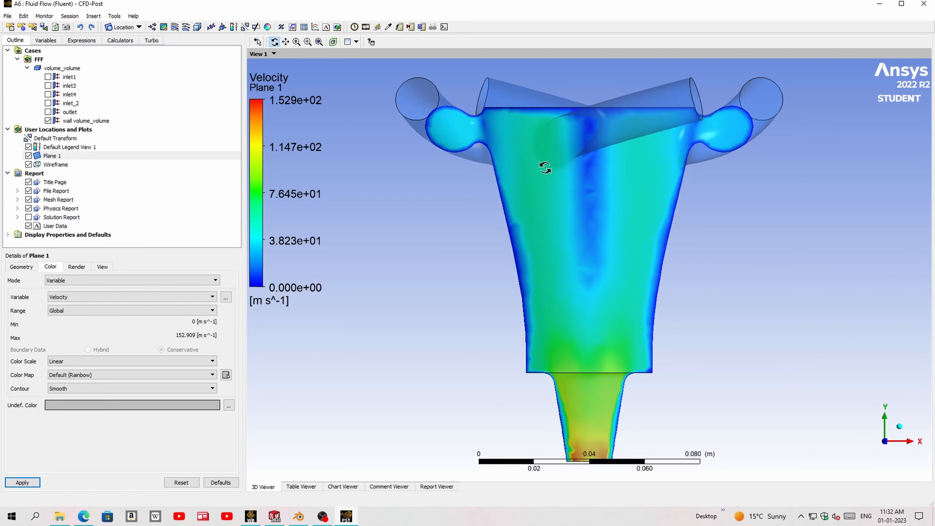
- Set the default legend's number format to Fixed with a precision of 2
left_click(74, 147)
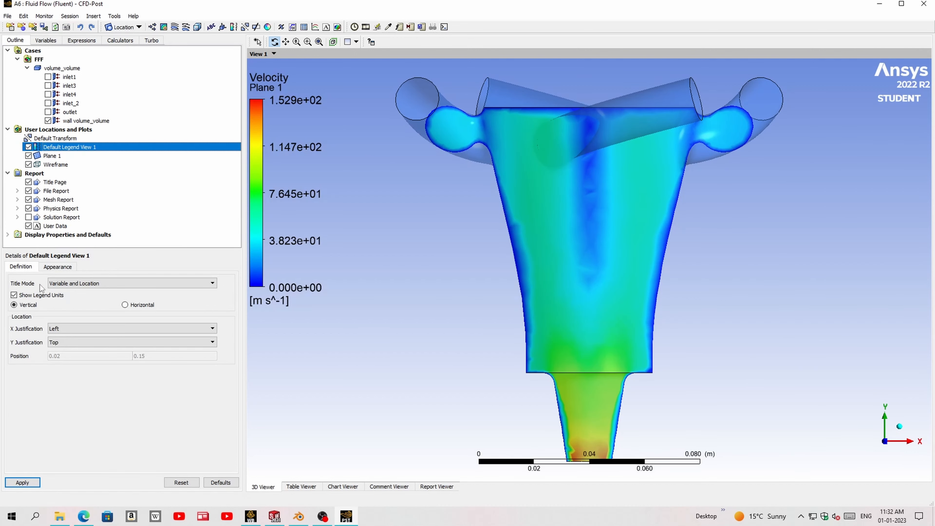
left_click(58, 267)
left_click(174, 329)
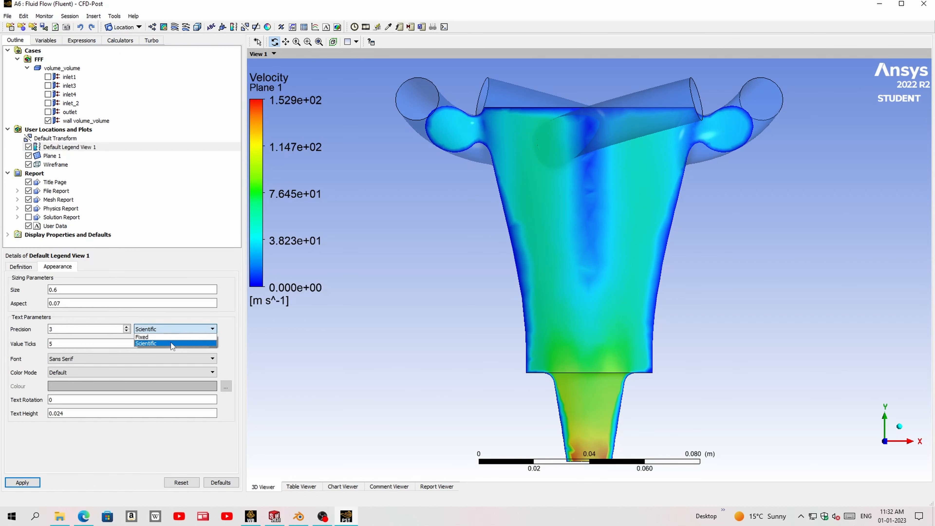
left_click(169, 337)
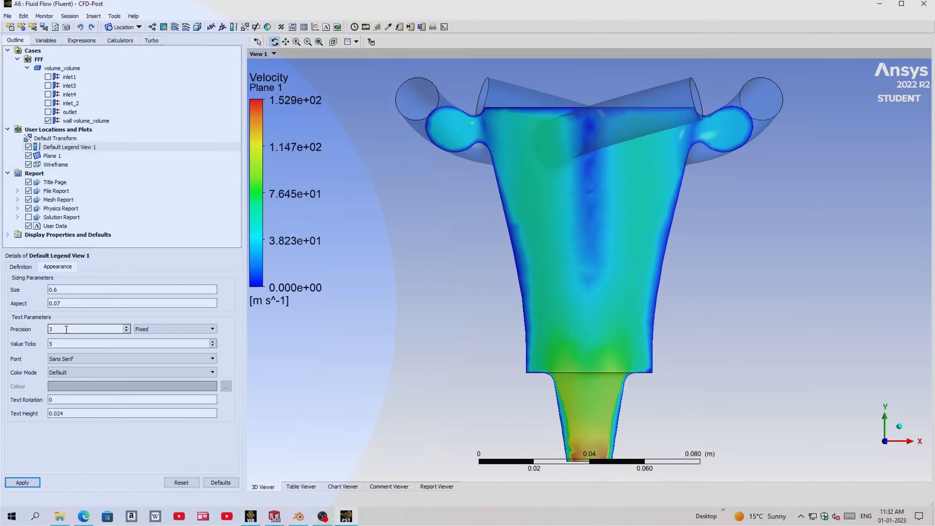
left_click_drag(67, 329, 35, 330)
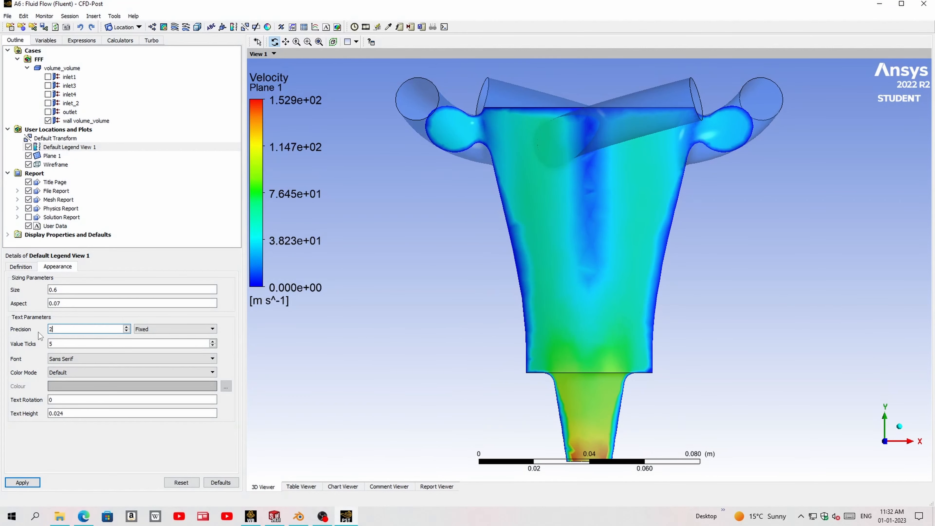
type("2")
left_click(22, 483)
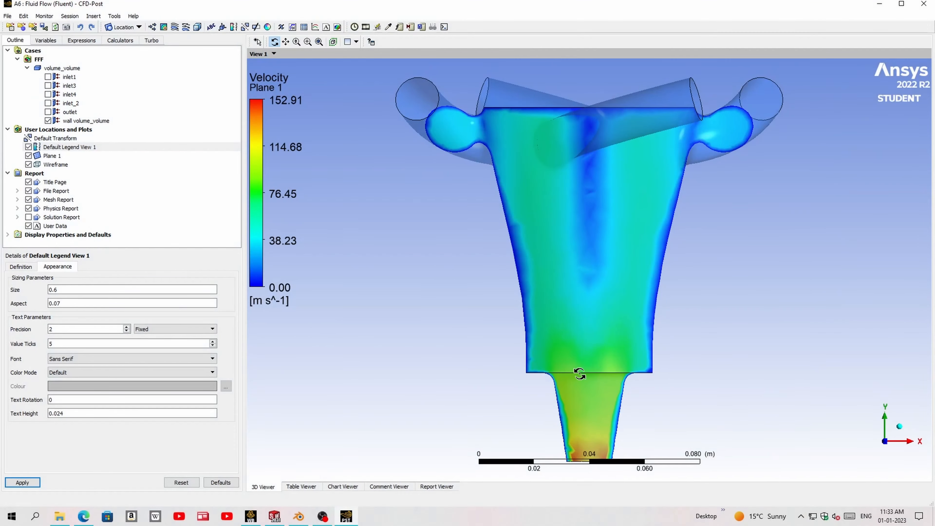
- Look over the velocity slice from an angled view and hide Plane 1
scroll(579, 364, "up", 1)
scroll(579, 364, "down", 3)
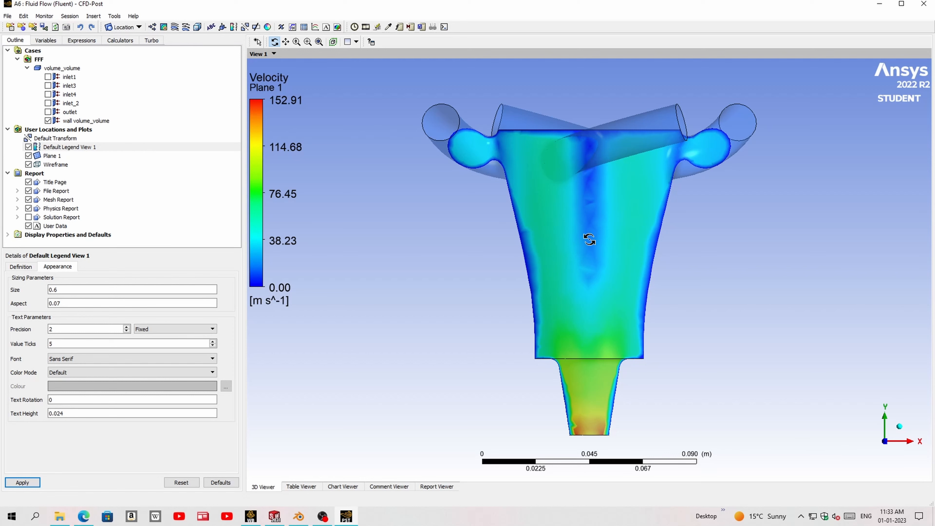
left_click_drag(589, 239, 612, 181)
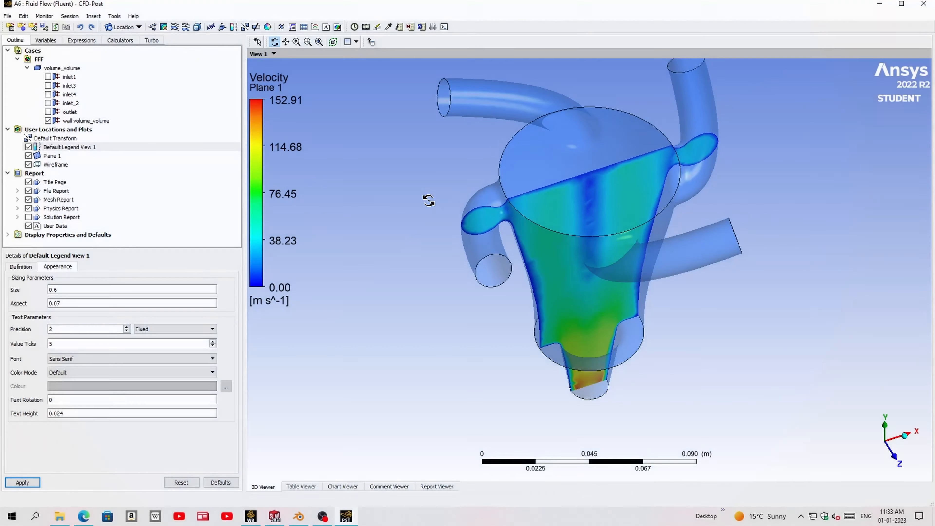
left_click(28, 155)
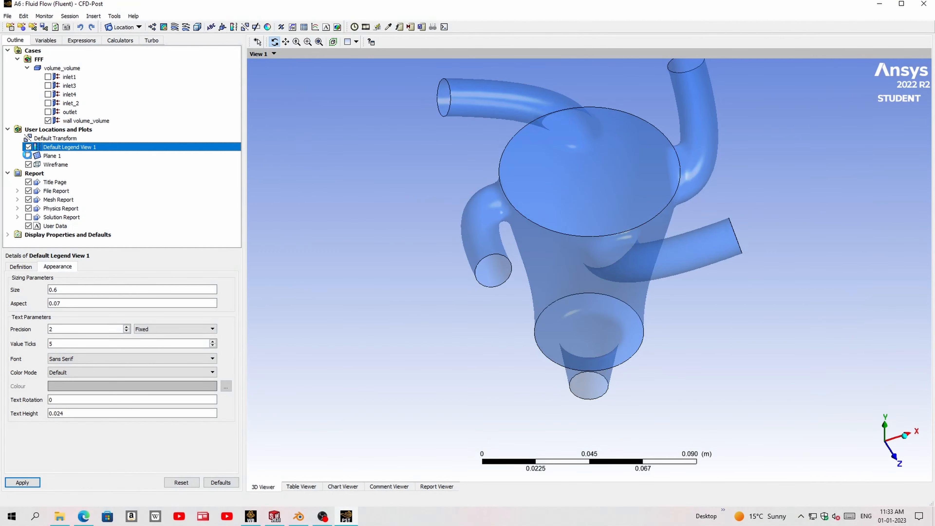
- Create a 3D velocity streamline starting from inlet1 with 25 equally spaced points
left_click(176, 28)
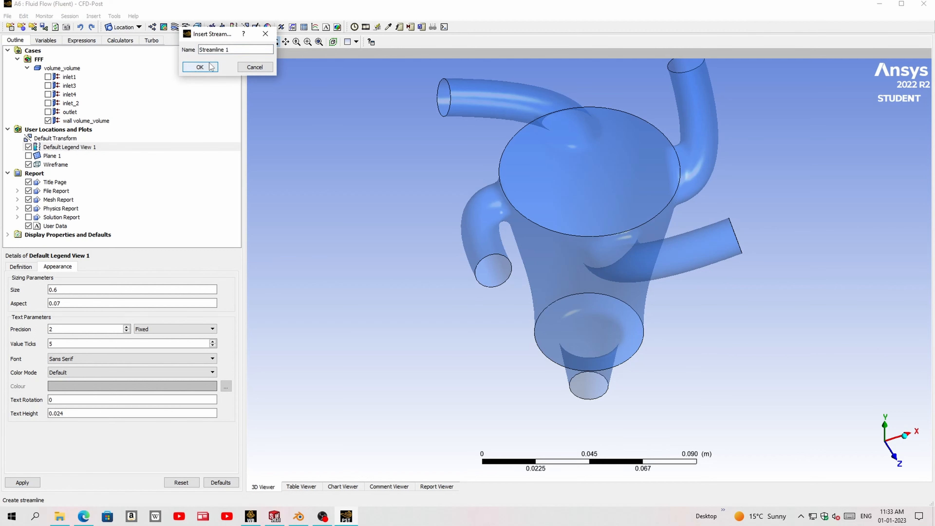
left_click(201, 67)
left_click(71, 316)
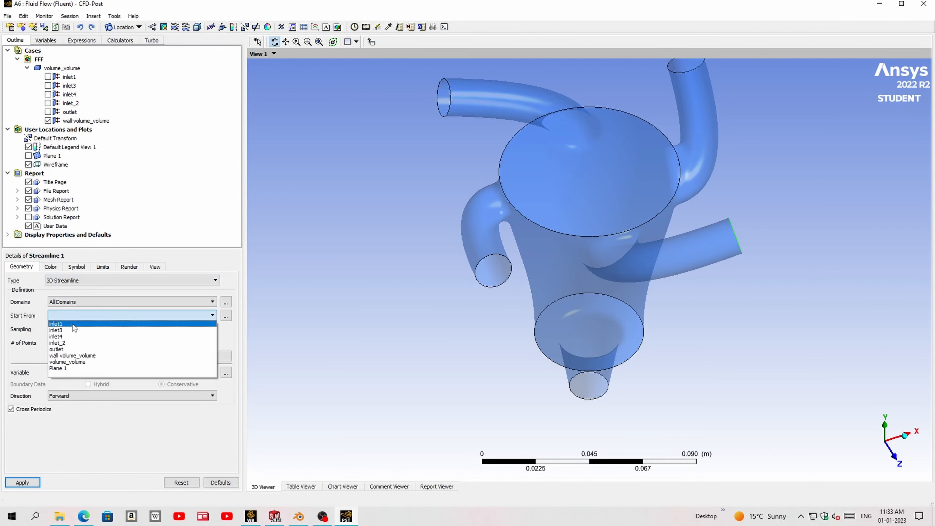
left_click(70, 324)
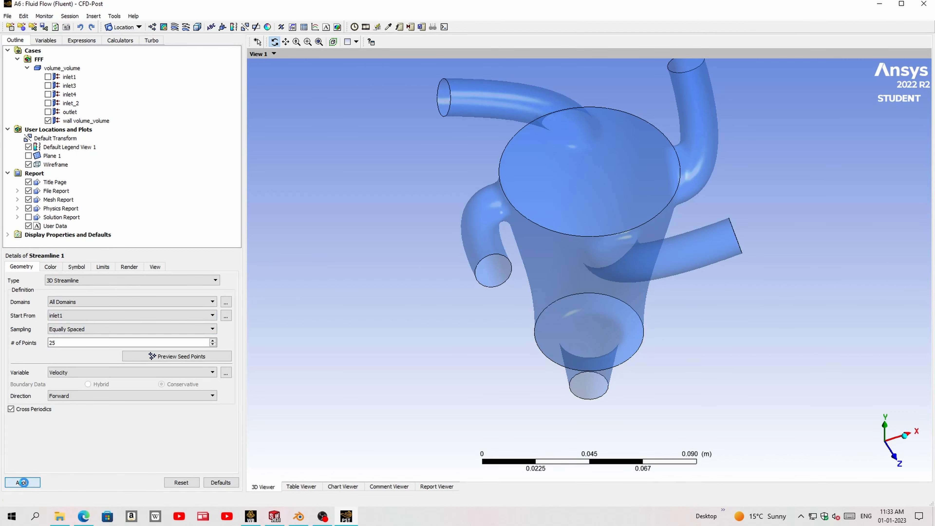
left_click(23, 483)
- Add a second 3D velocity streamline starting from inlet3 with 25 equally spaced points
left_click(175, 28)
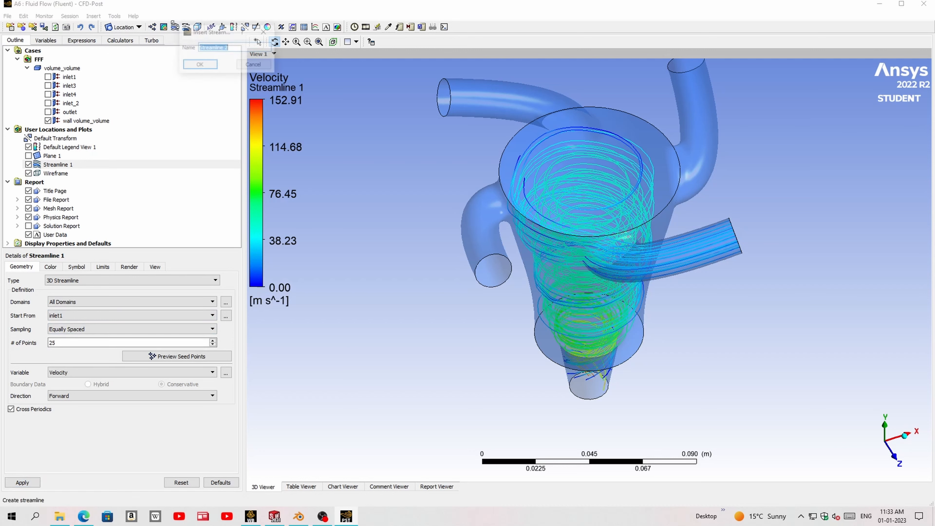
left_click(199, 65)
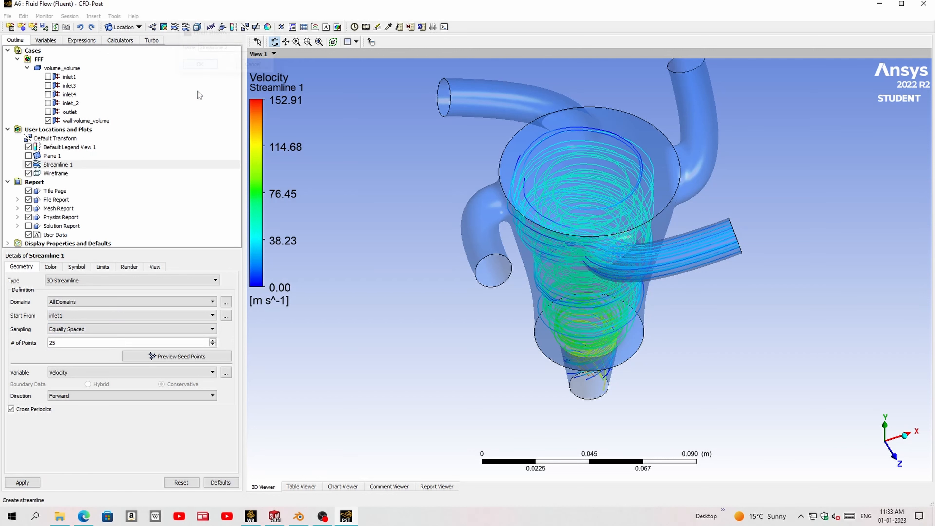
left_click(66, 315)
left_click(65, 330)
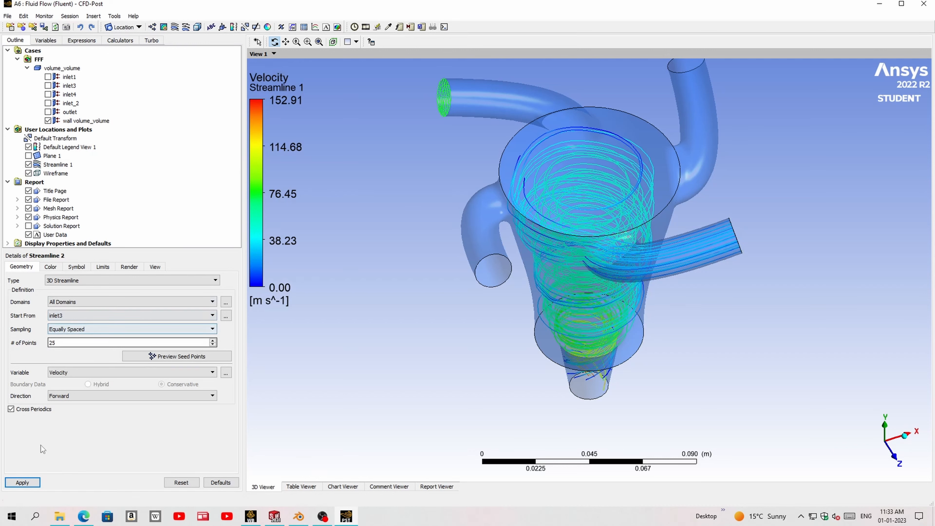
left_click(23, 481)
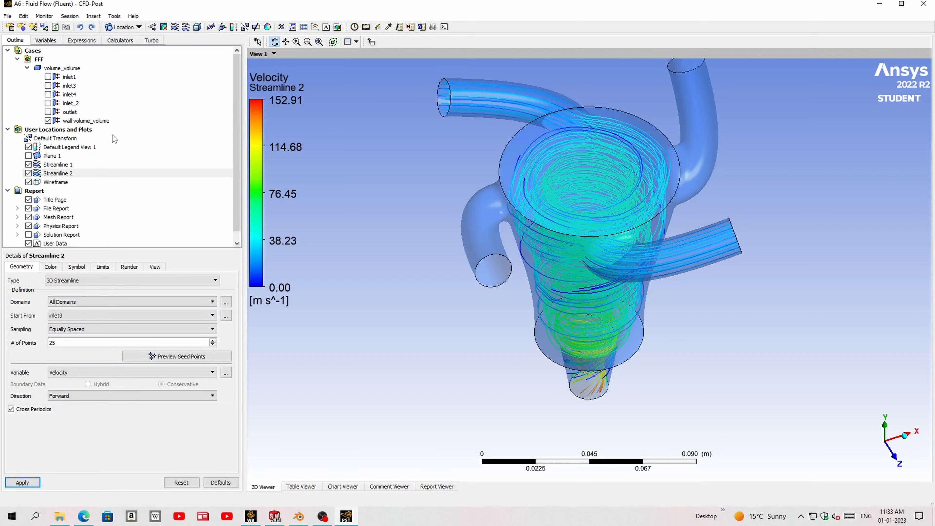
- Add a third 3D velocity streamline starting from inlet4 with 25 equally spaced points
left_click(173, 28)
left_click(195, 68)
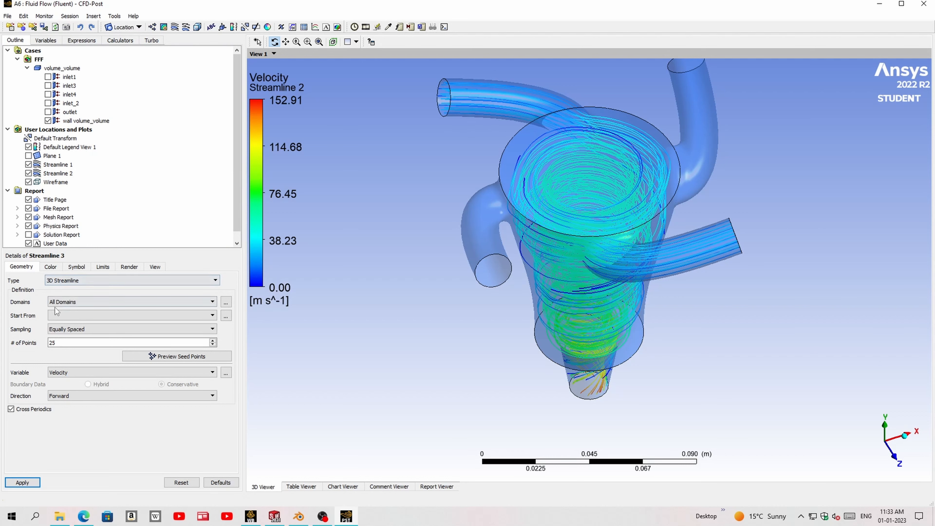
left_click(57, 314)
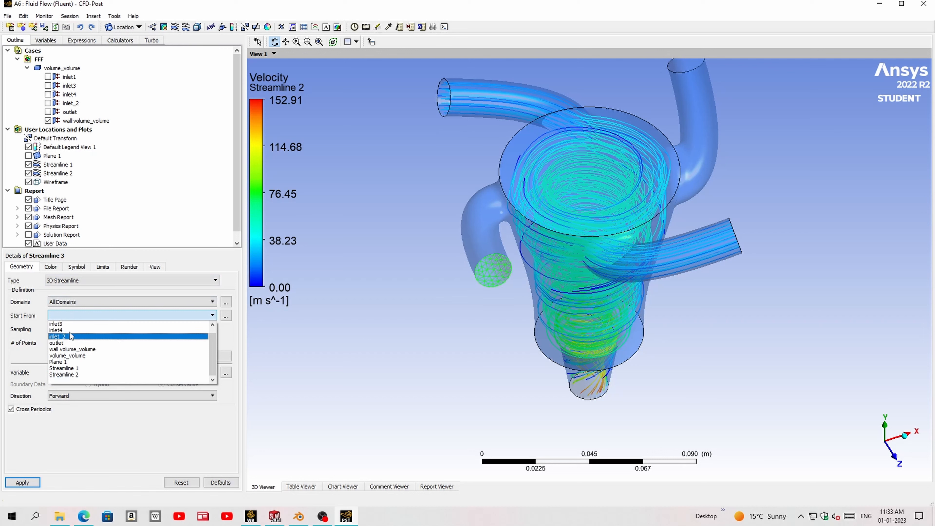
left_click(57, 330)
left_click(20, 482)
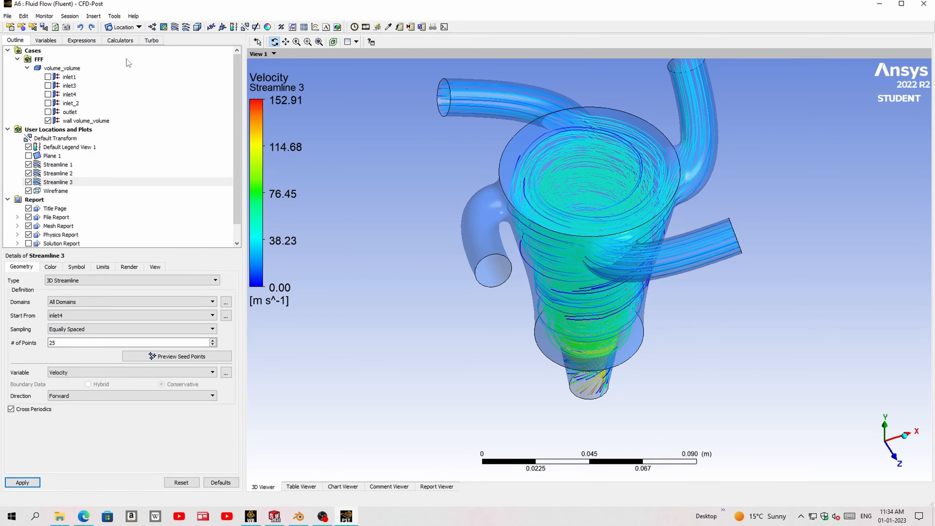
- Add a fourth 3D velocity streamline starting from inlet_2 with 25 equally spaced points
left_click(175, 26)
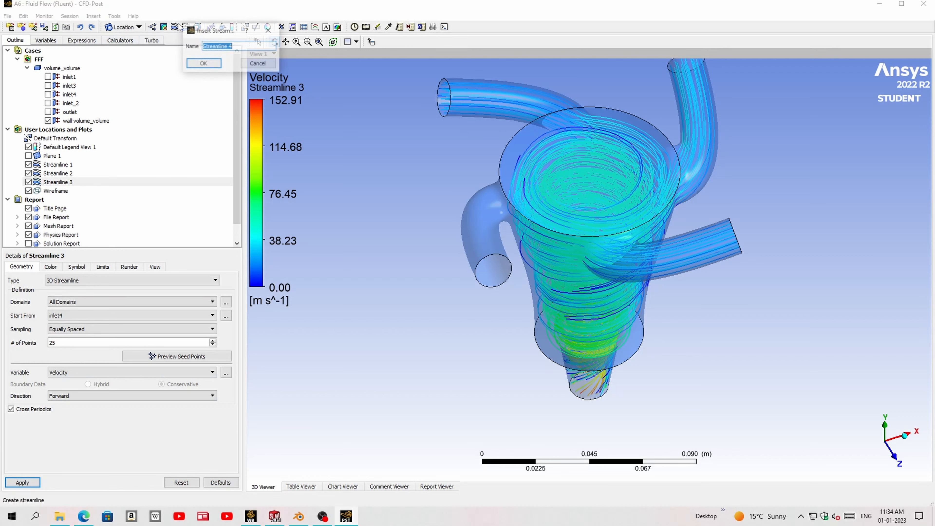
left_click(201, 64)
left_click(65, 316)
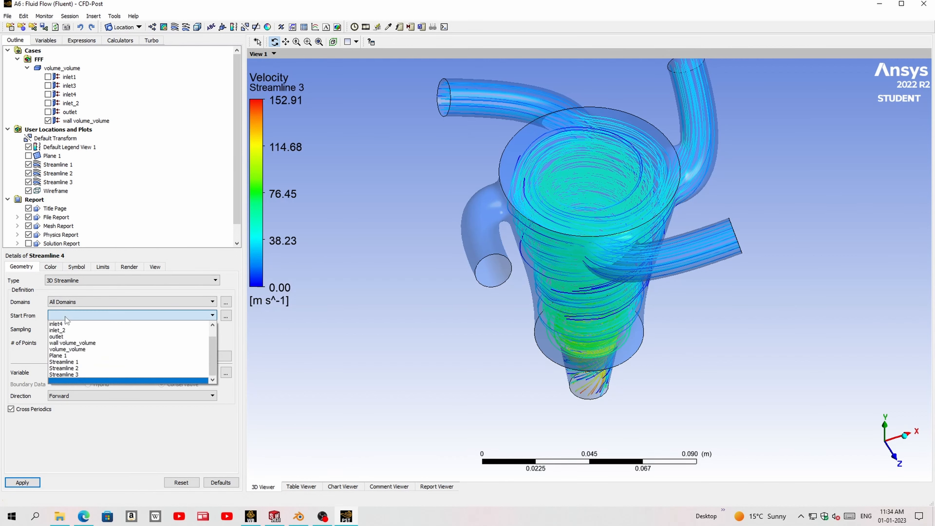
left_click(76, 330)
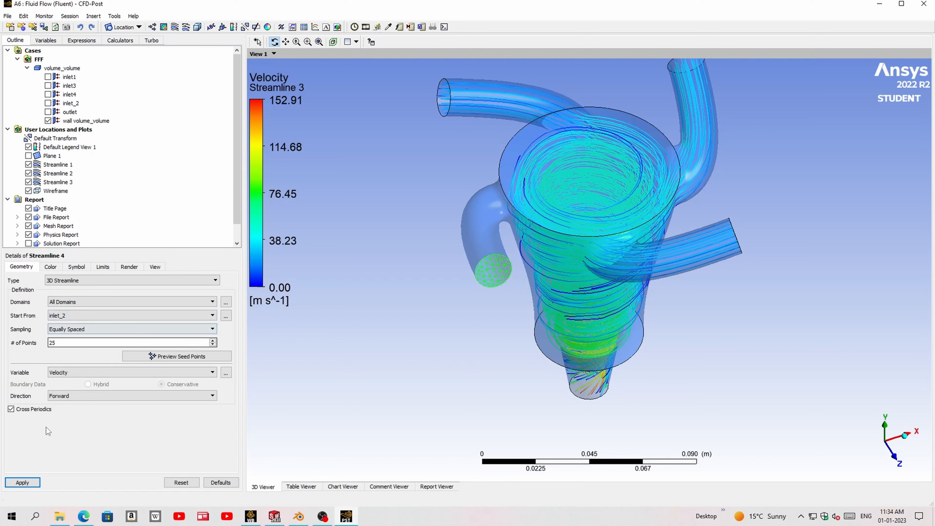
left_click(20, 483)
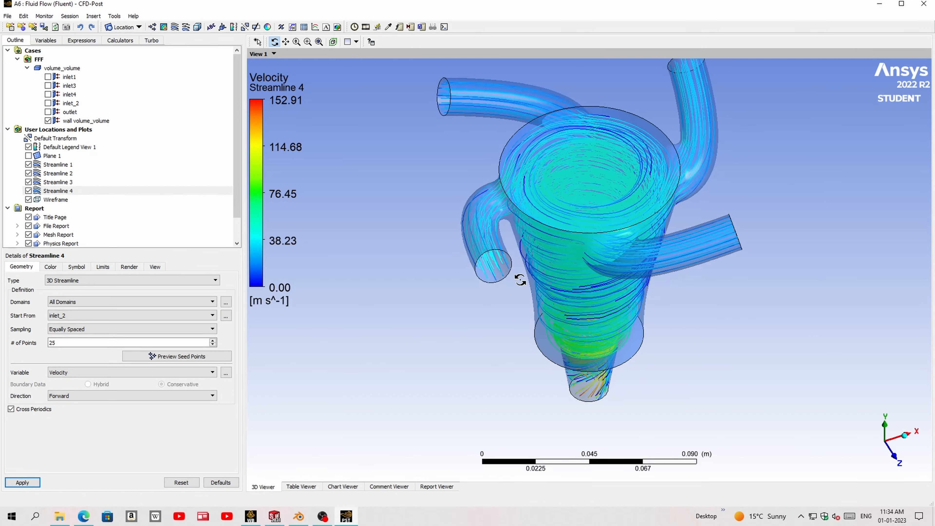
- Examine the swirling streamlines from several angles and close up where they enter through the inlet pipes
left_click_drag(486, 297, 484, 243)
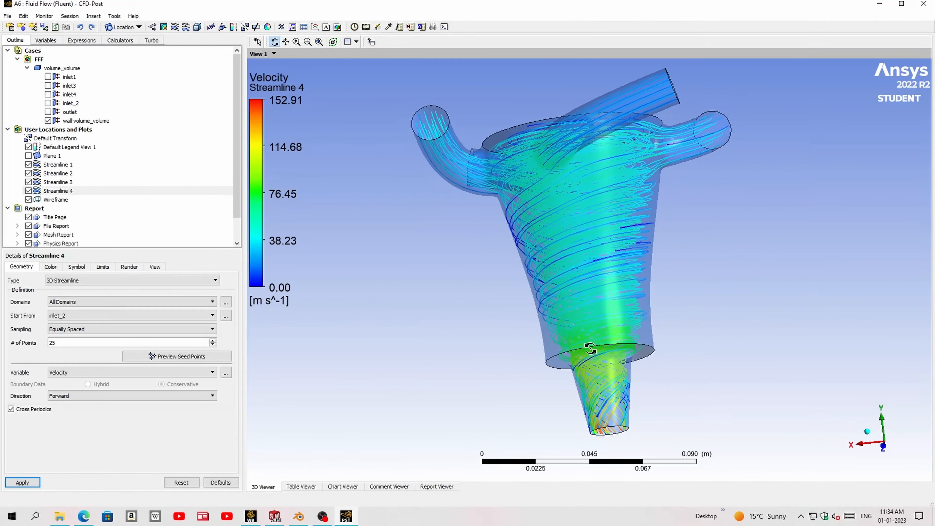
left_click_drag(621, 340, 645, 270)
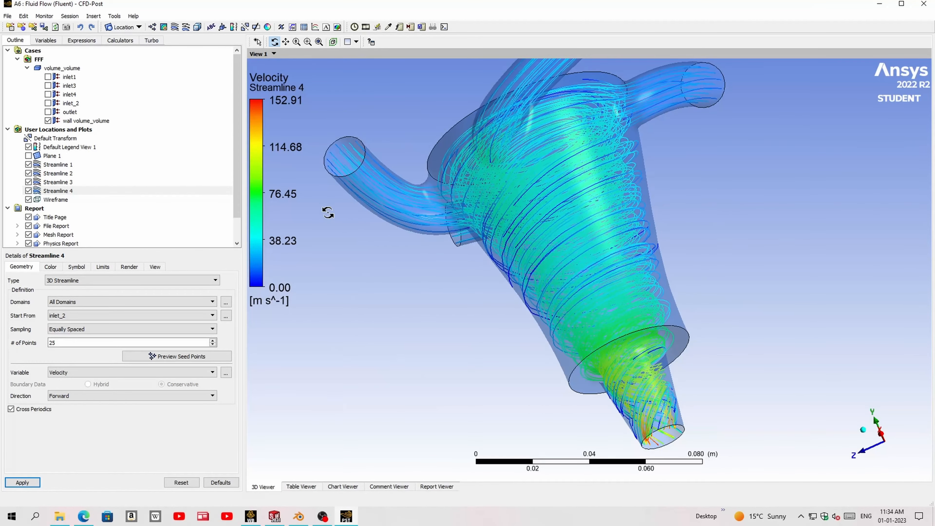
left_click_drag(328, 213, 353, 270)
scroll(405, 270, "down", 2)
scroll(412, 266, "up", 4)
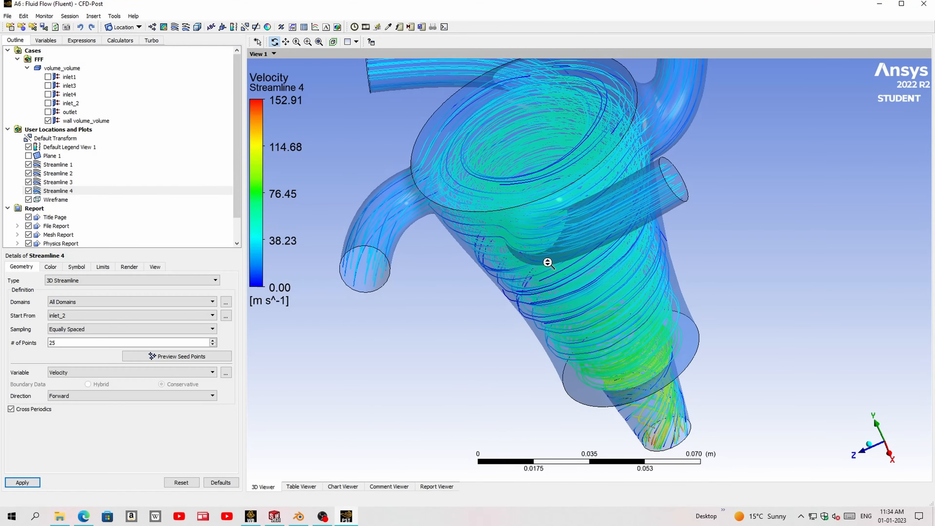
scroll(548, 262, "down", 1)
middle_click_drag(423, 269, 580, 265, "ctrl")
scroll(552, 251, "up", 4)
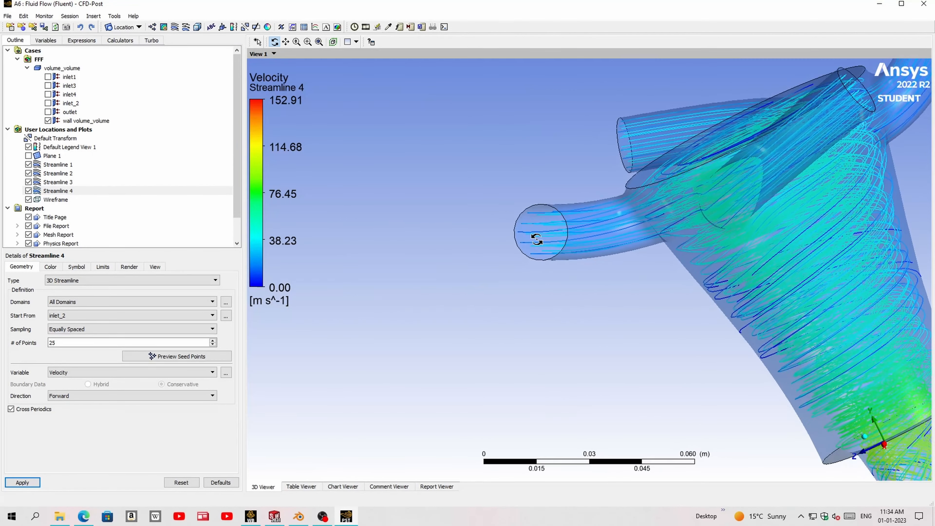
scroll(537, 239, "up", 2)
middle_click_drag(551, 209, 526, 243)
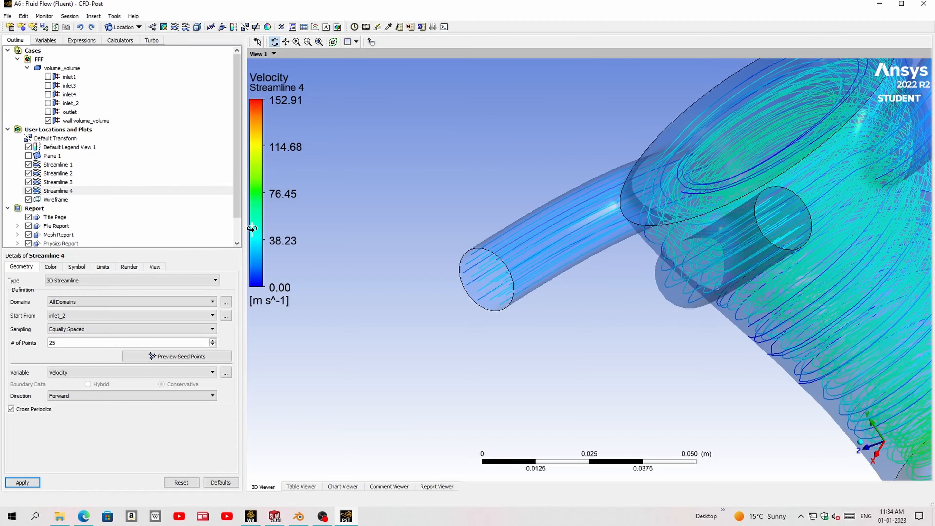
middle_click_drag(528, 293, 488, 300)
middle_click_drag(556, 263, 594, 265)
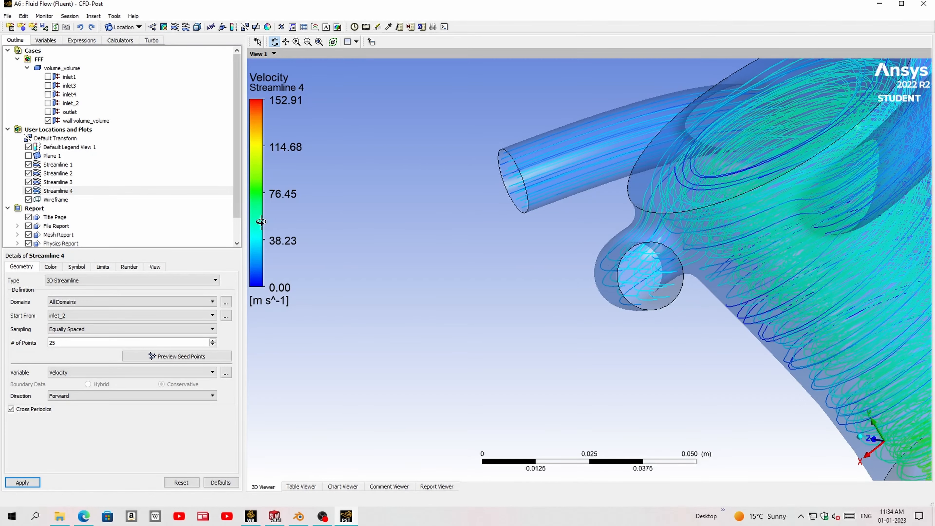
middle_click_drag(717, 273, 450, 249)
- Examine the streamlines close up in the narrow outlet nozzle and along the conical body
scroll(708, 259, "up", 2)
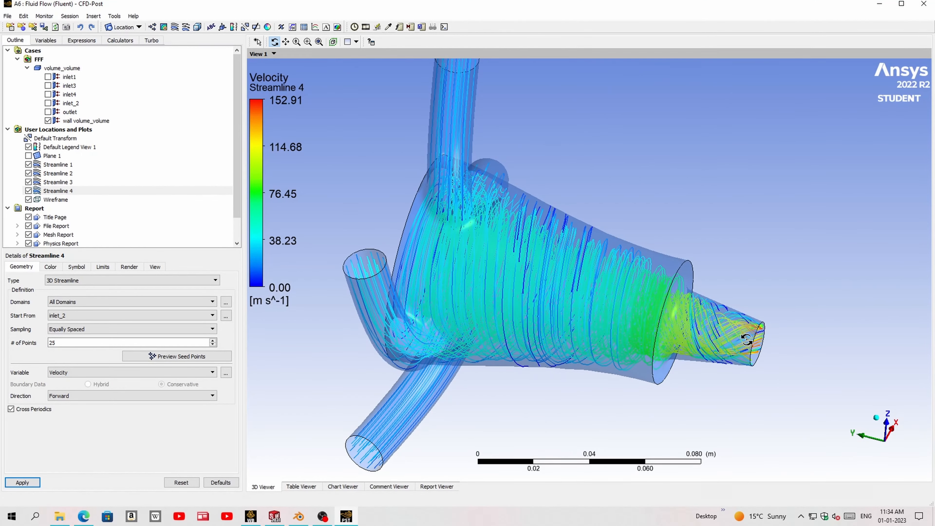
scroll(755, 349, "down", 1)
scroll(753, 348, "up", 3)
middle_click_drag(752, 341, 744, 335)
middle_click_drag(744, 336, 672, 321, "ctrl")
scroll(647, 302, "up", 6)
middle_click_drag(642, 289, 658, 309, "ctrl")
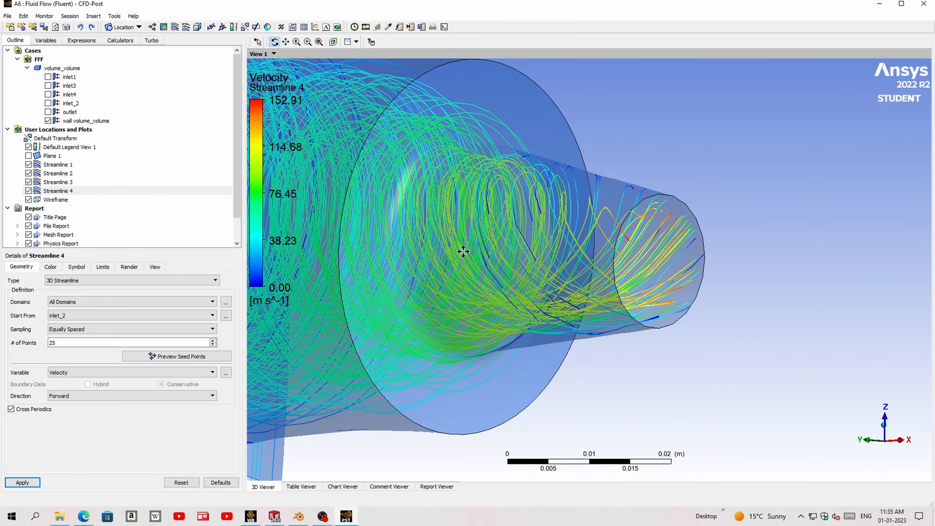
middle_click_drag(463, 252, 626, 257, "ctrl")
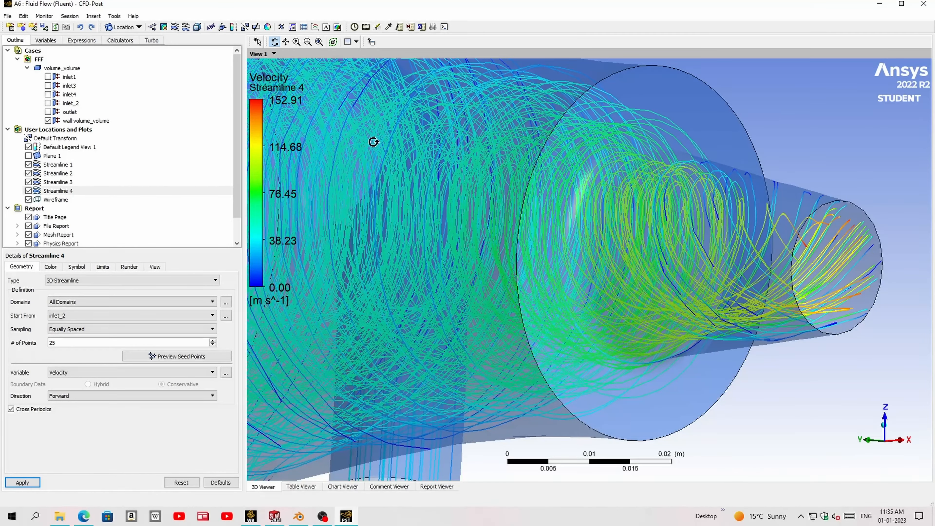
scroll(593, 250, "down", 5)
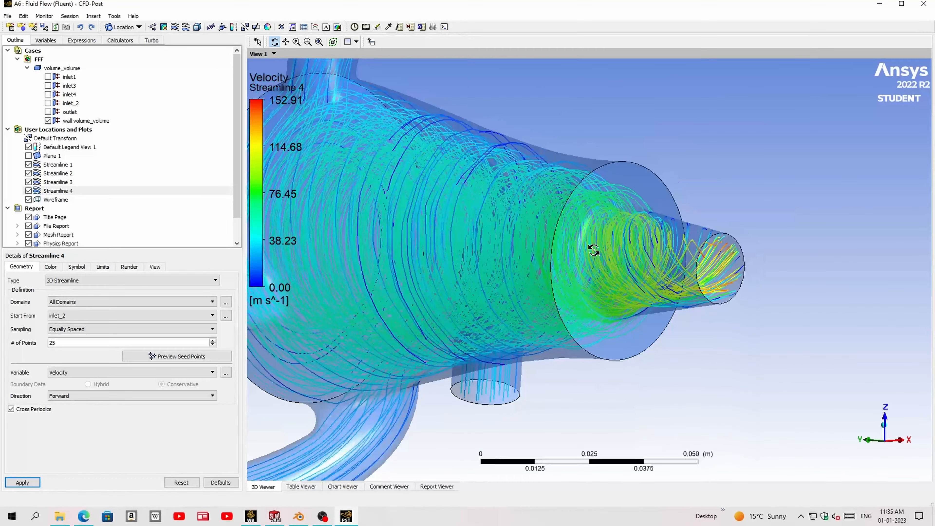
scroll(594, 250, "down", 4)
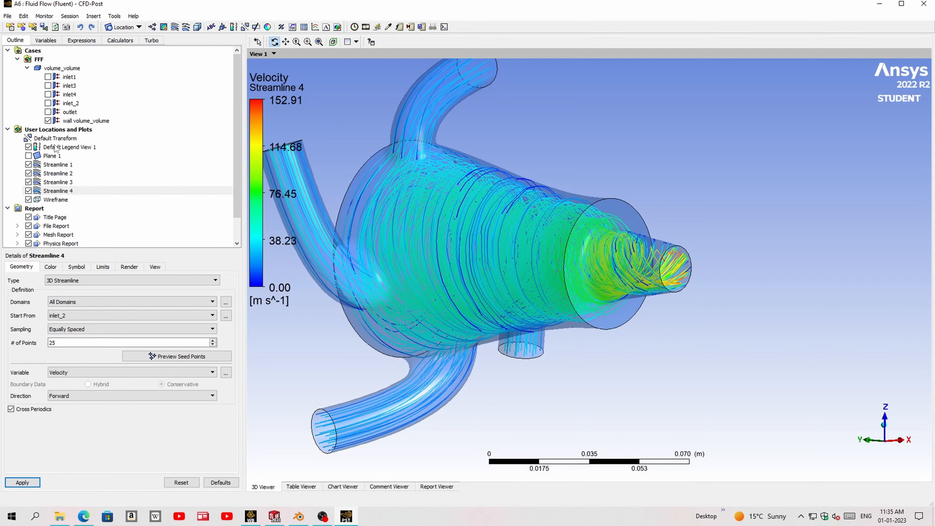
- Show Plane 1 together with the streamlines, and hide all four streamlines to leave only the velocity slice
left_click(28, 156)
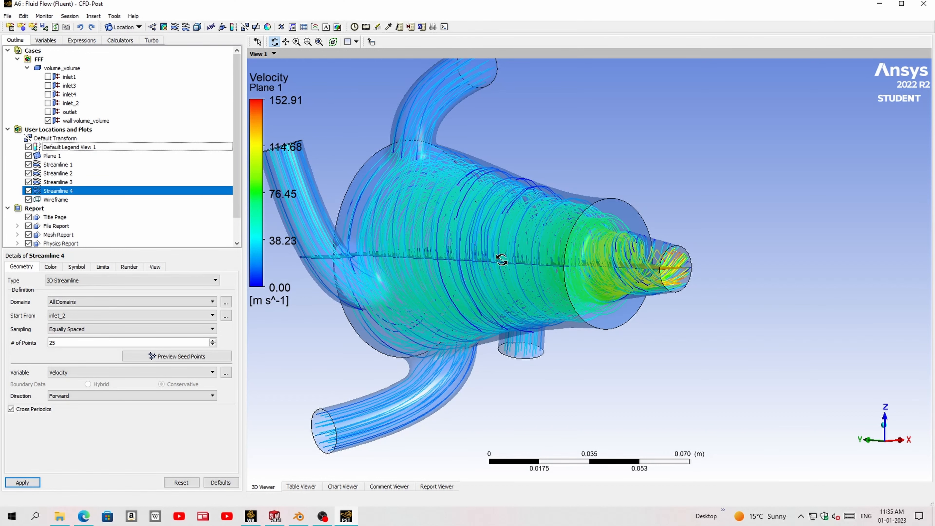
left_click_drag(501, 260, 658, 199)
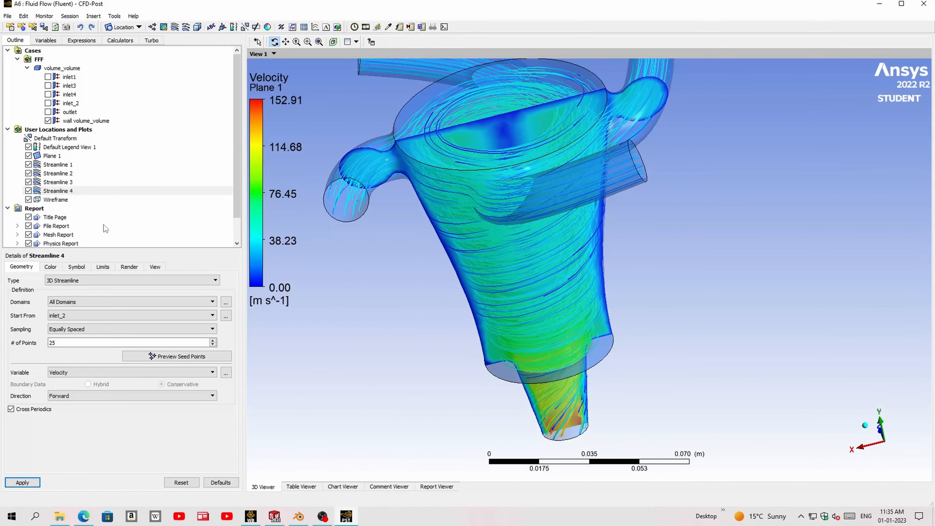
left_click(28, 165)
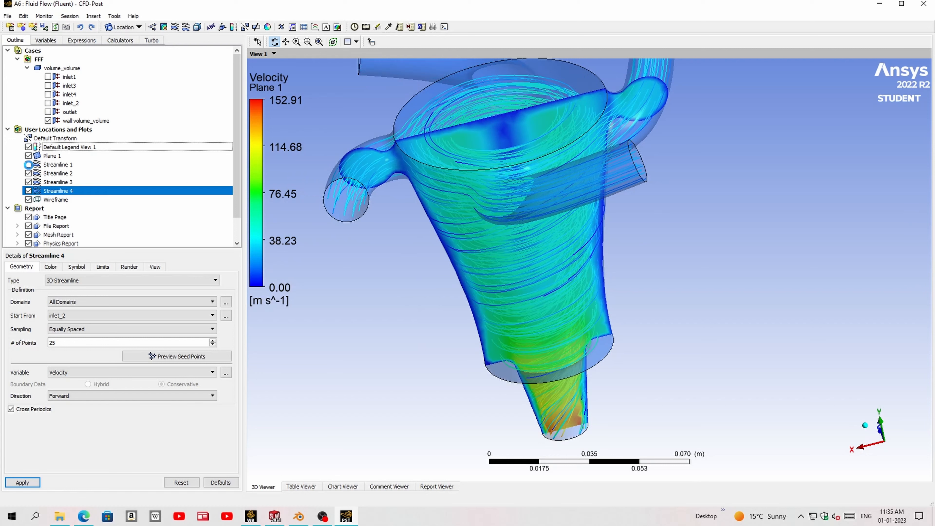
left_click(28, 182)
left_click(28, 191)
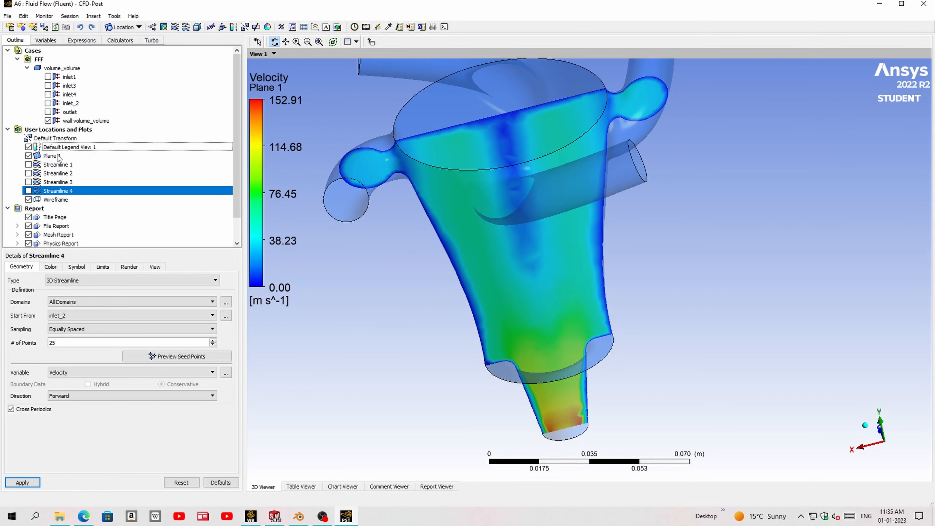
- Recolor Plane 1 by the Pressure variable instead of velocity and apply the change
left_click(52, 156)
left_click(51, 267)
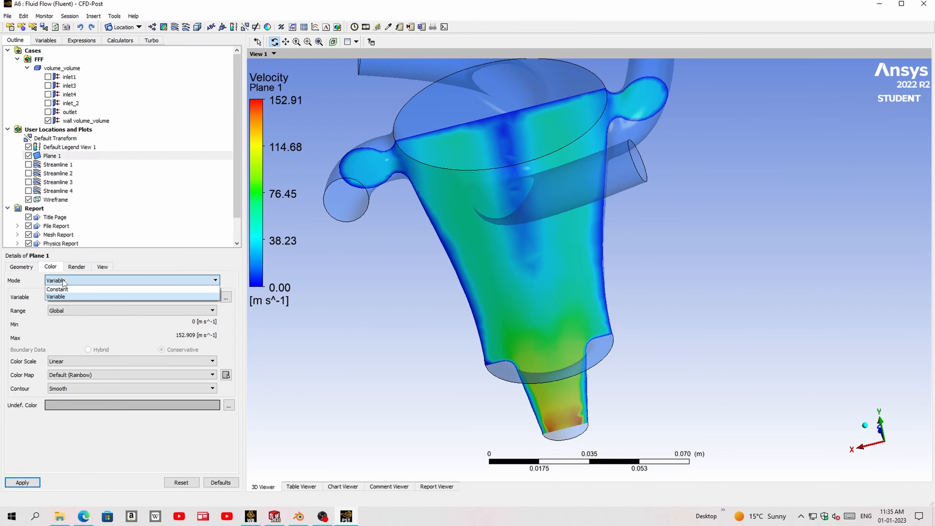
left_click(23, 266)
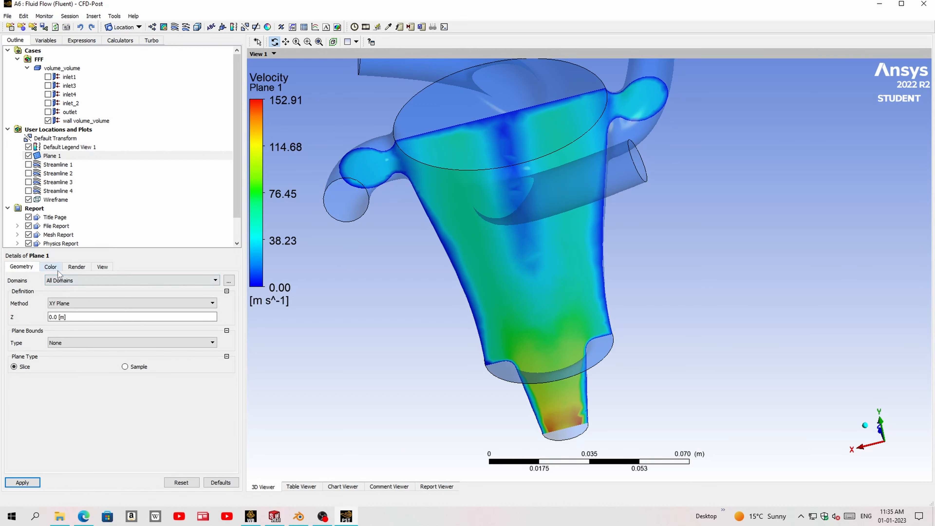
left_click(59, 158)
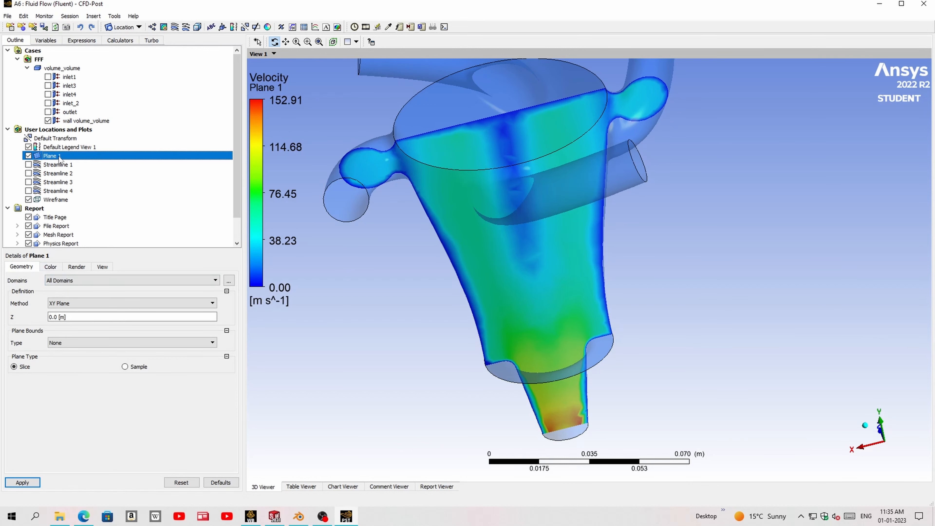
left_click(77, 268)
left_click(22, 267)
left_click(364, 307)
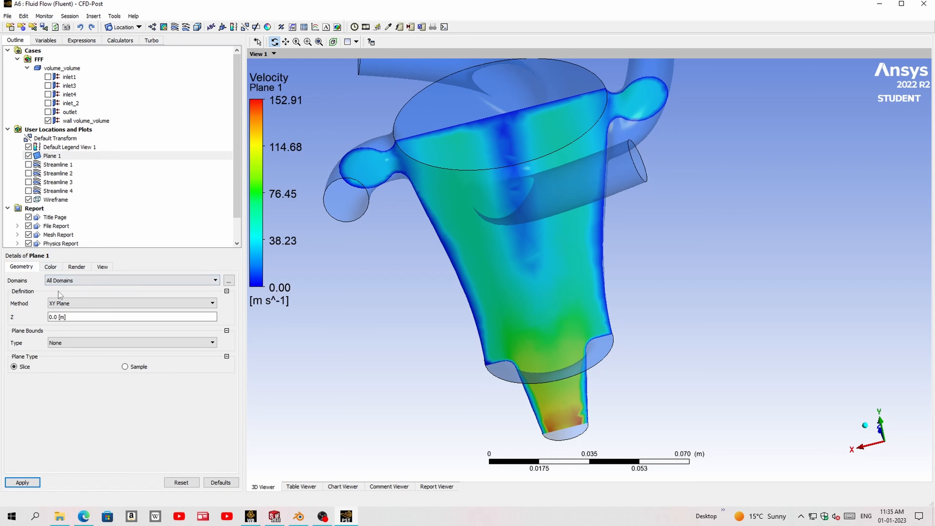
left_click(55, 270)
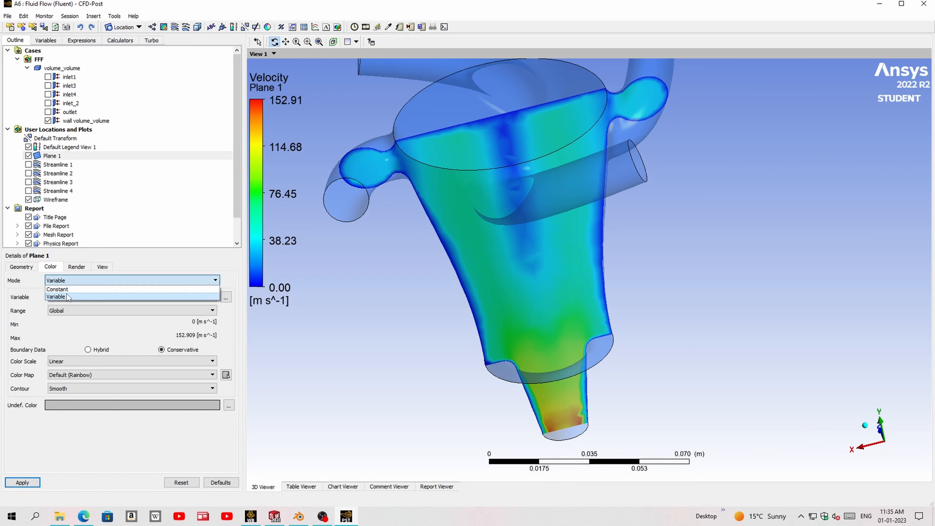
left_click(67, 296)
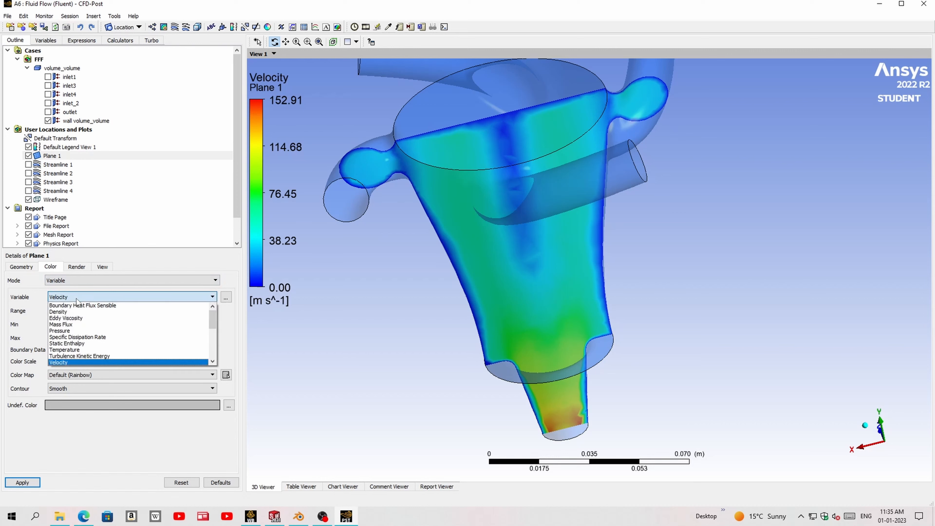
left_click(75, 334)
left_click(22, 482)
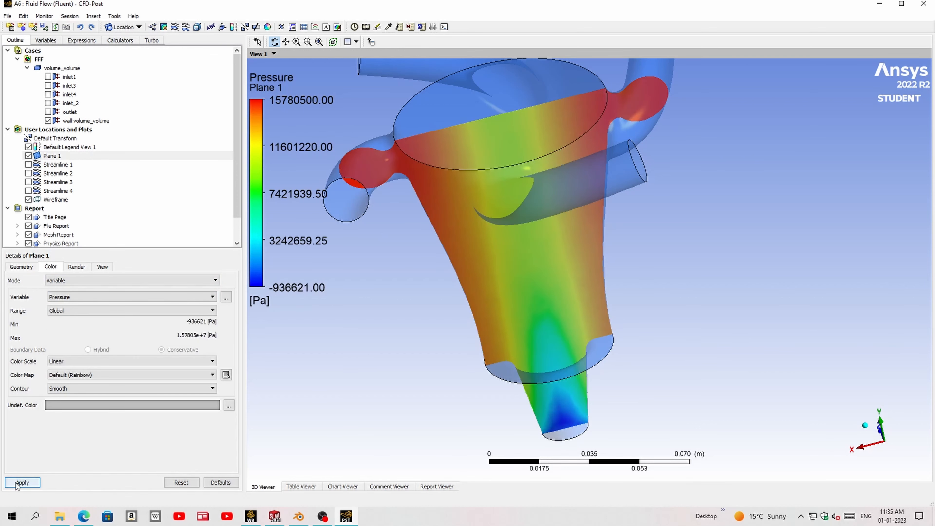
- Add a volume rendering over all domains with Velocity as its variable
left_click_drag(438, 357, 357, 184)
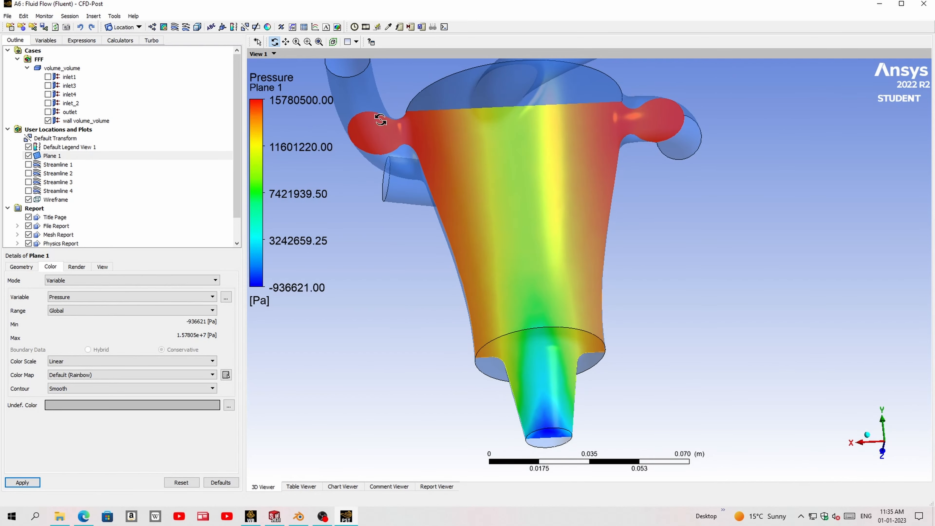
left_click_drag(403, 163, 433, 200)
left_click_drag(433, 203, 495, 259)
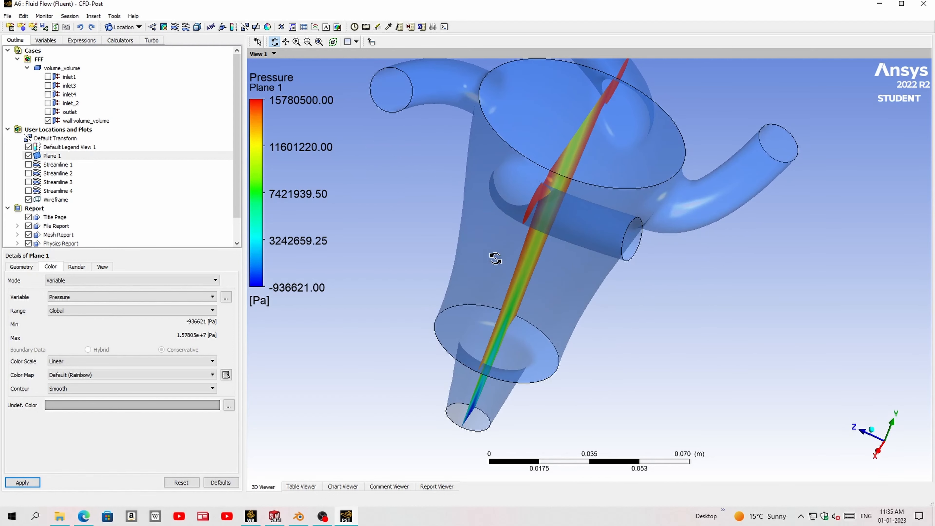
left_click(199, 29)
left_click(232, 70)
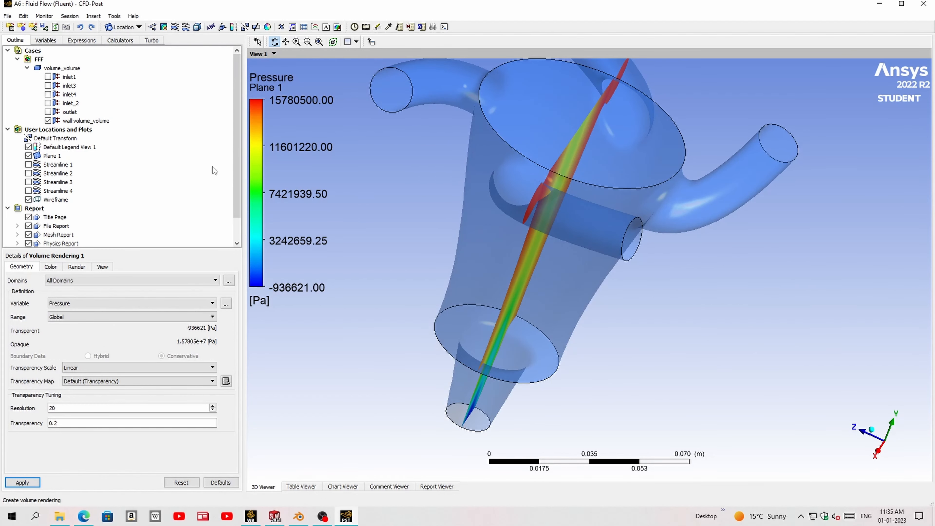
left_click(70, 303)
left_click(72, 368)
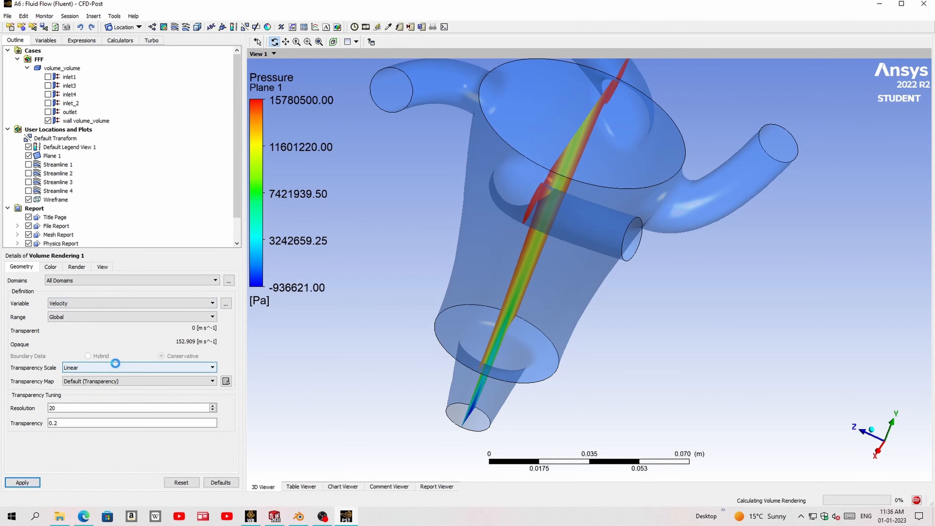
- Change the volume rendering's variable to Pressure and apply it
left_click_drag(527, 242, 416, 205)
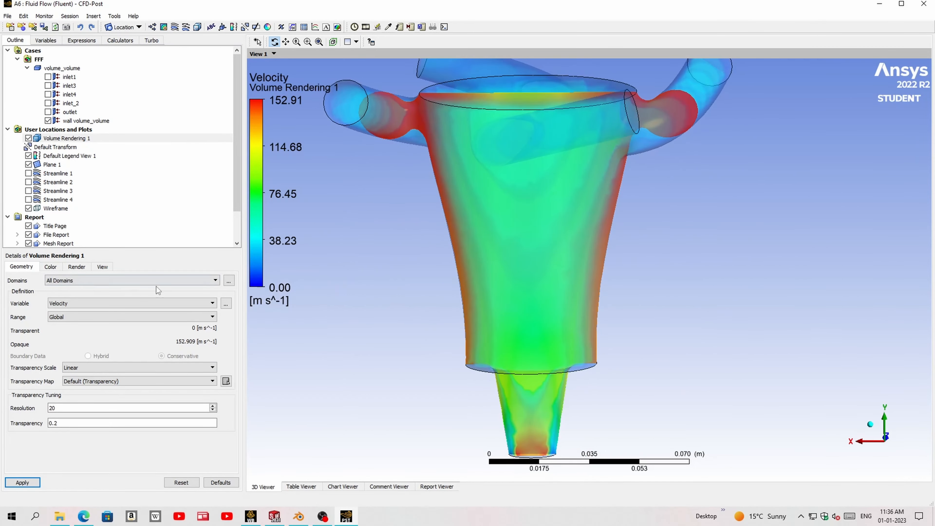
left_click(93, 305)
left_click(72, 341)
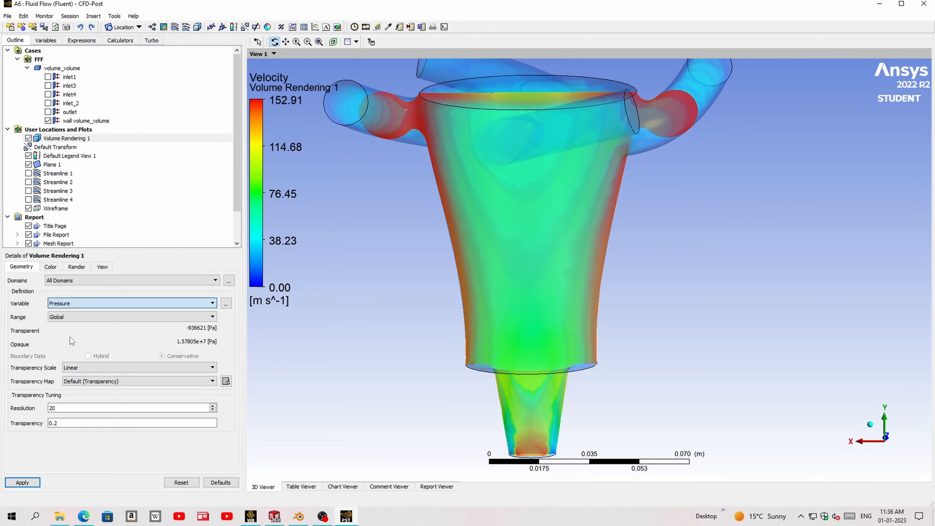
left_click(23, 482)
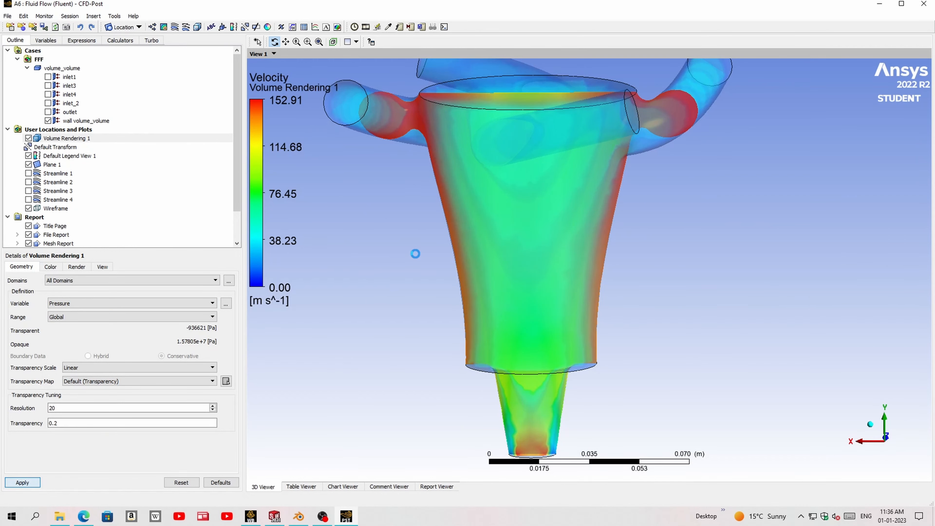
- Examine the pressure volume rendering from several angles, covering the inlet pipes, conical body and outlet nozzle
left_click_drag(541, 217, 493, 272)
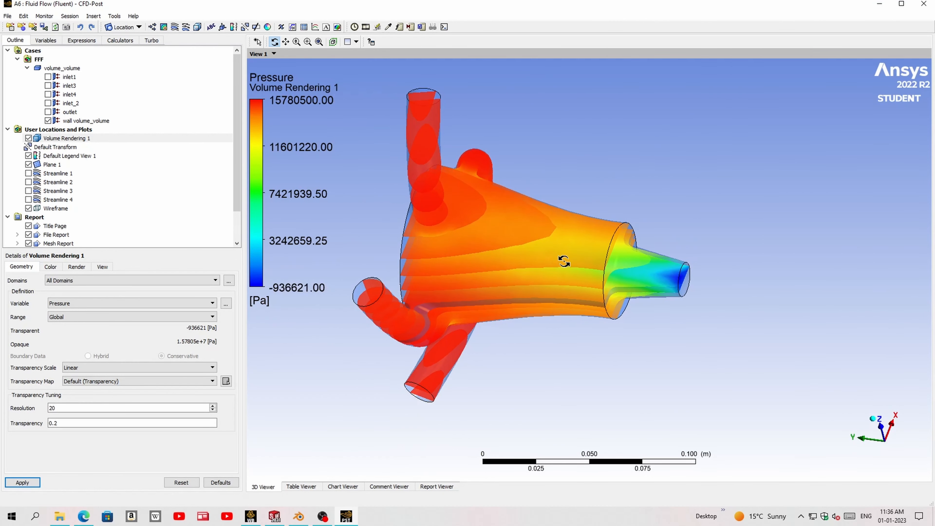
left_click_drag(596, 273, 584, 203)
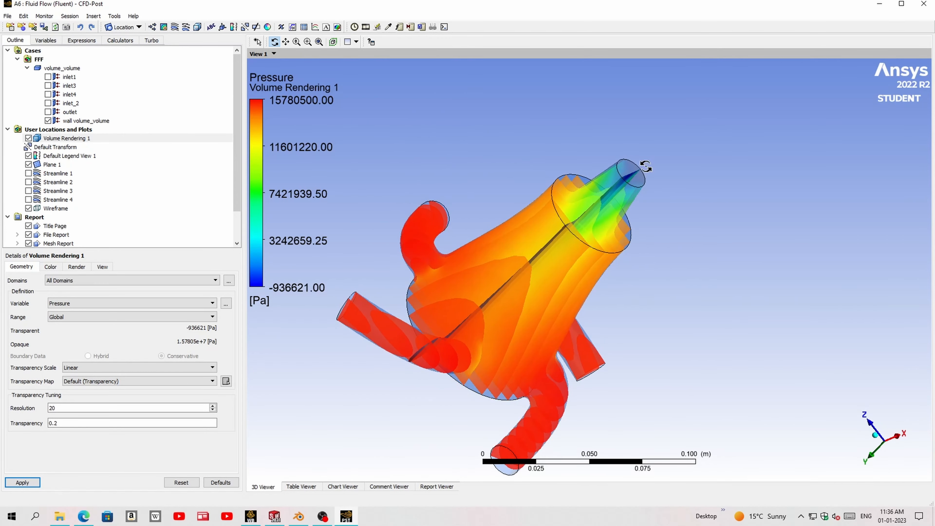
left_click_drag(645, 166, 694, 246)
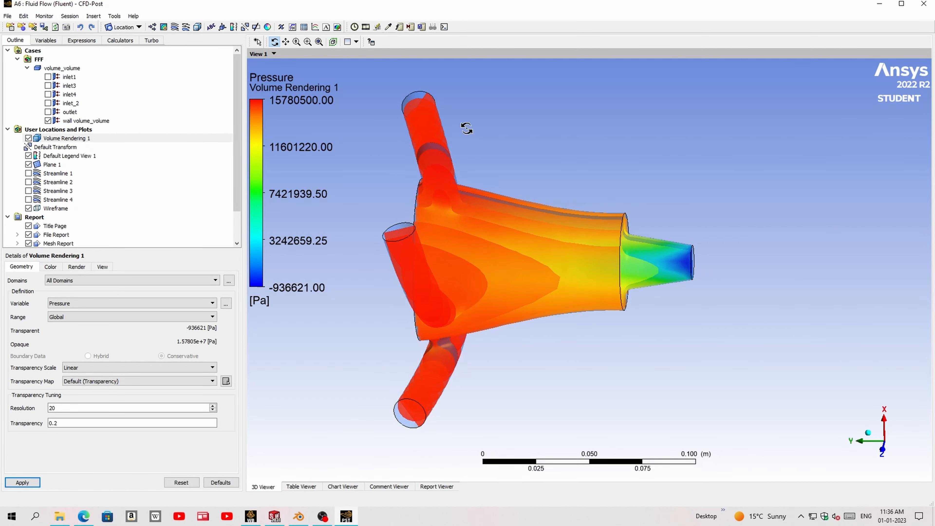
left_click_drag(686, 264, 661, 255)
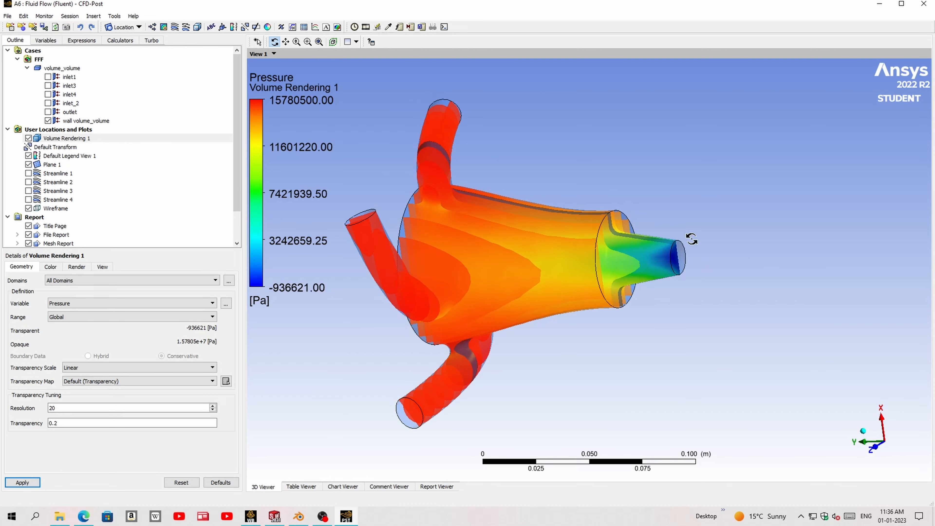
left_click_drag(432, 215, 639, 213)
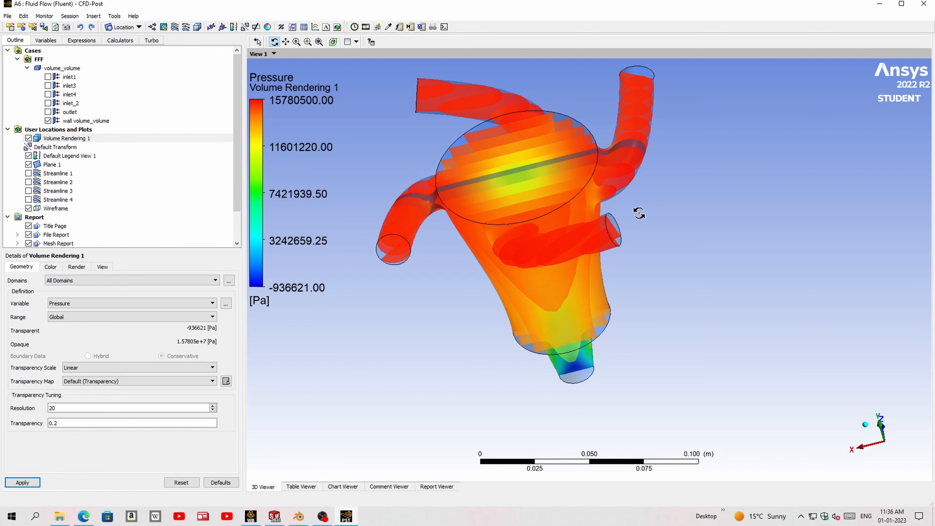
left_click_drag(639, 213, 516, 220)
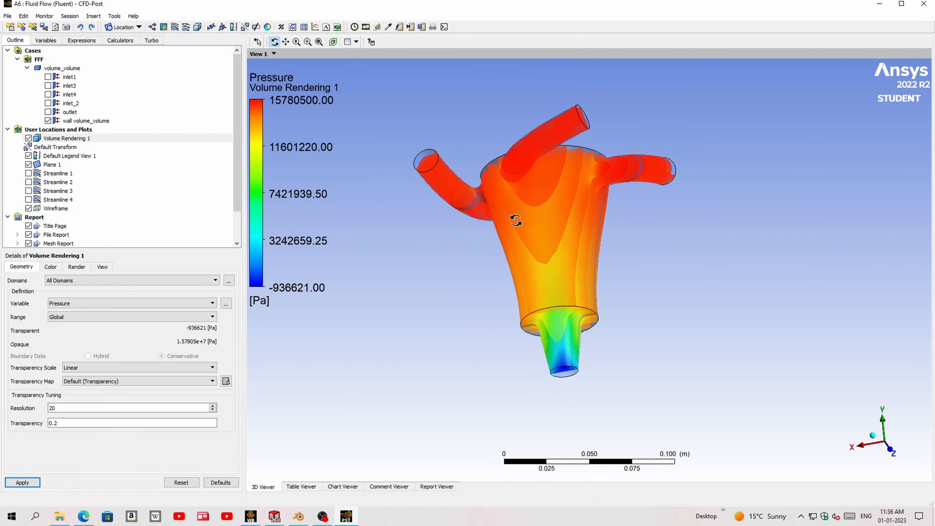